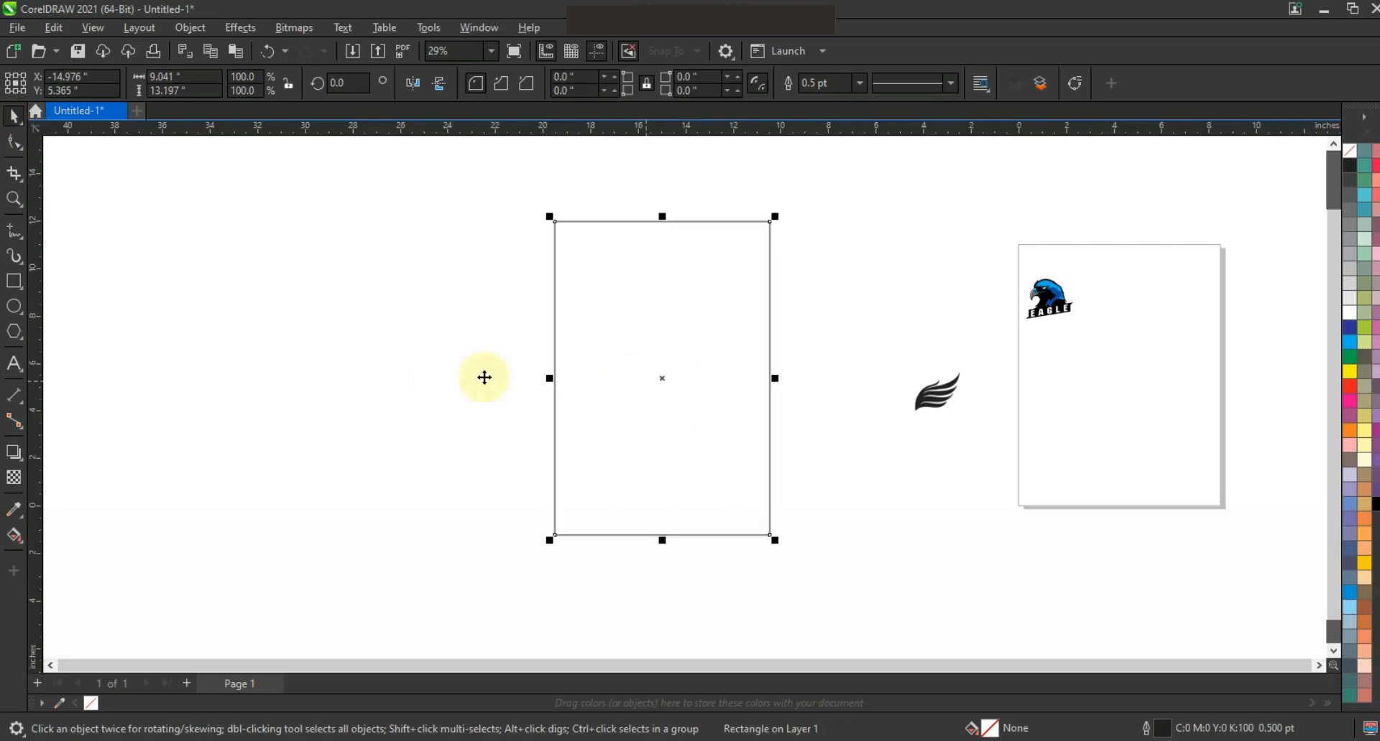
Step: Enlarge the wing bitmap proportionally to about 8.68 by 6.95 in
{"action": "left_click", "coordinate": [931, 403]}
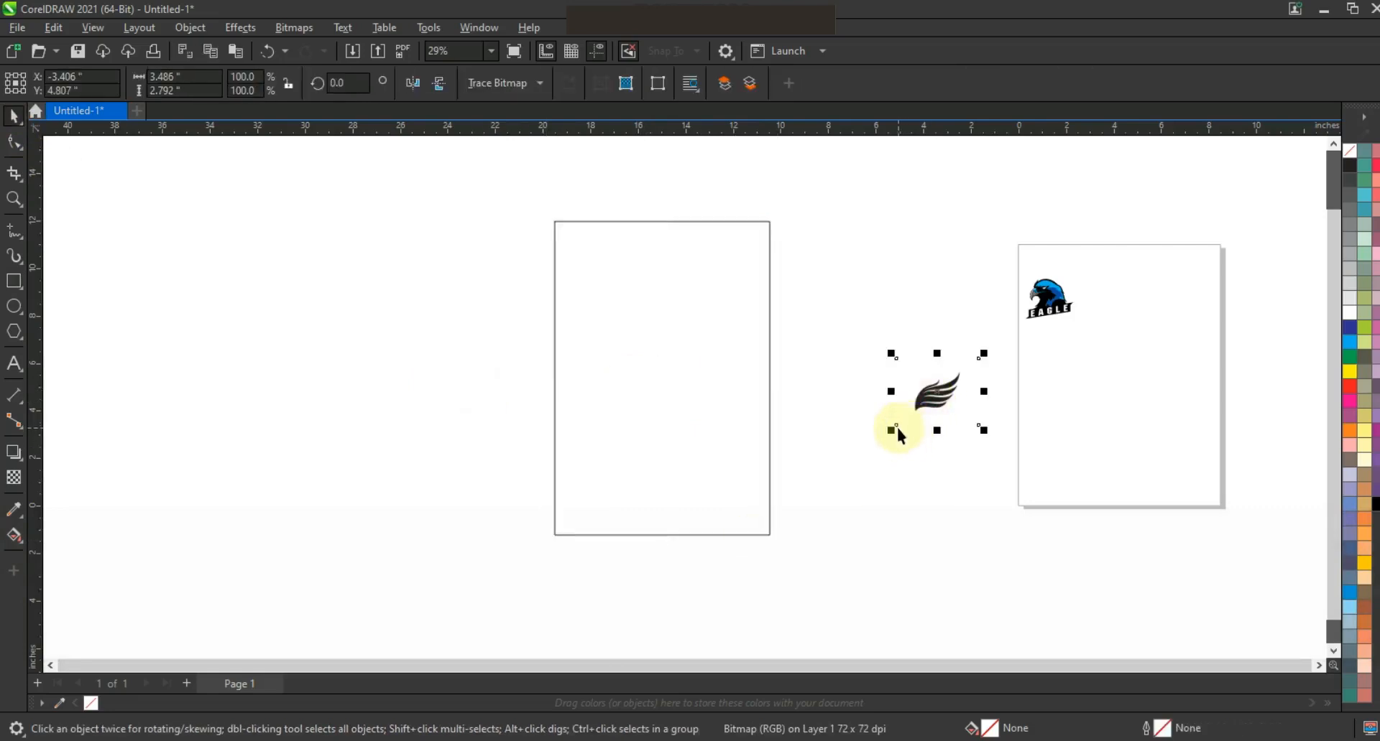
{"action": "left_click", "coordinate": [937, 395]}
{"action": "left_click_drag", "start_coordinate": [893, 424], "coordinate": [800, 555]}
Step: Outline-trace the wing bitmap in PowerTRACE as a low quality image with detail 51 and smoothing 25
{"action": "right_click", "coordinate": [861, 442]}
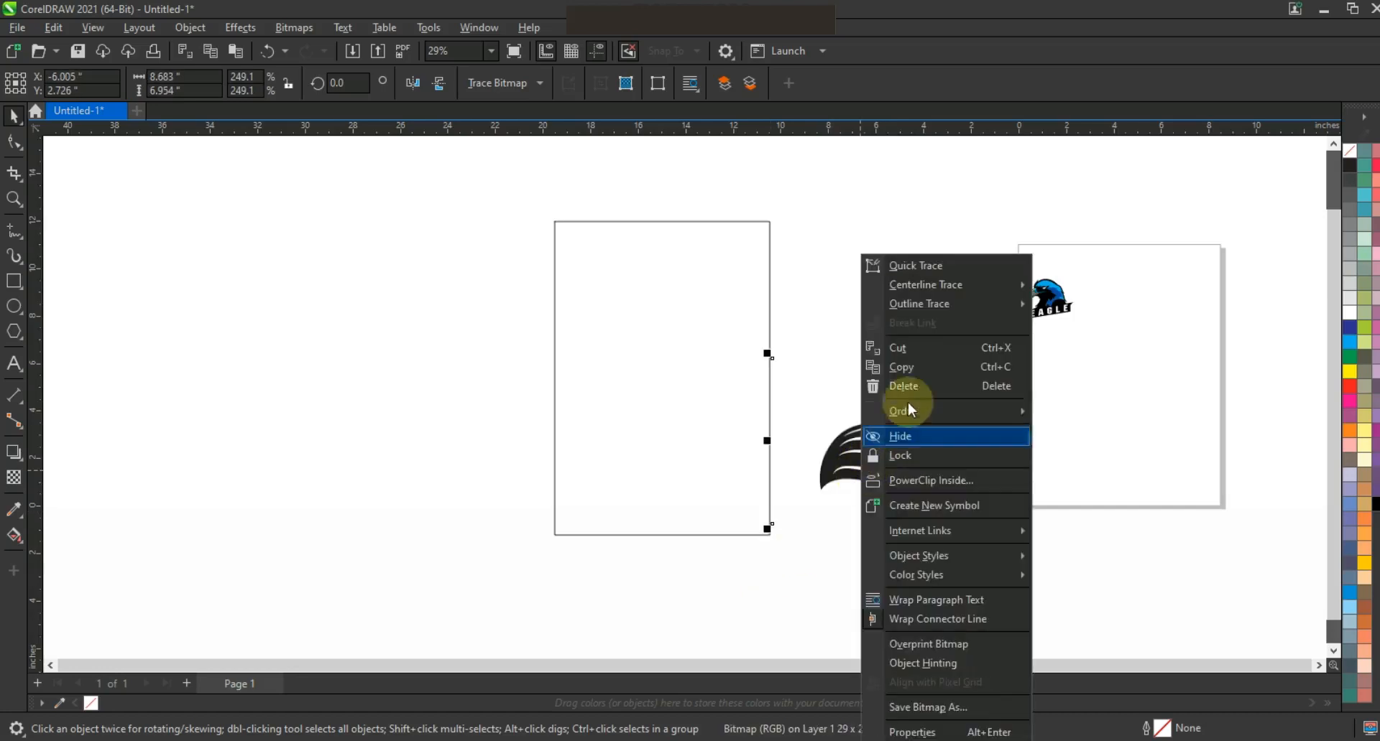
{"action": "mouse_move", "coordinate": [937, 309]}
{"action": "left_click", "coordinate": [1087, 382]}
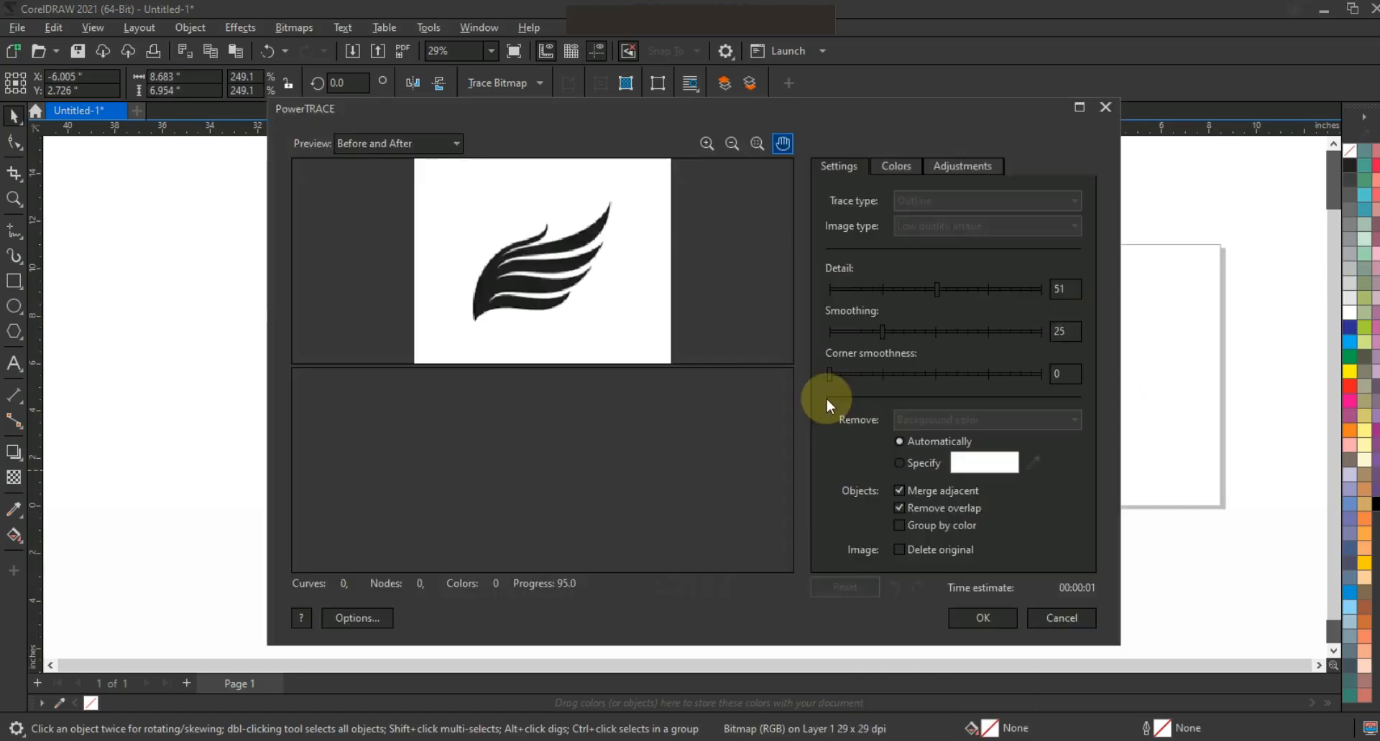
{"action": "left_click", "coordinate": [967, 614]}
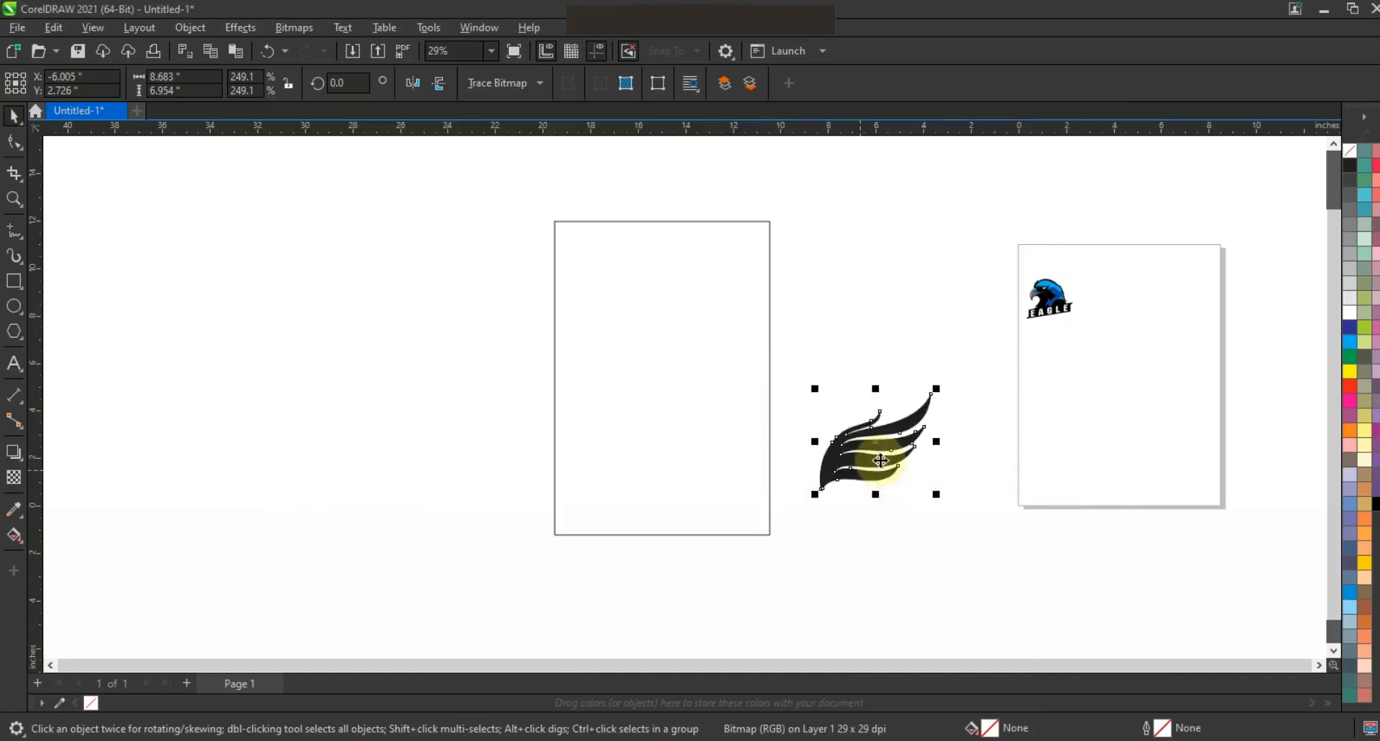
Step: Move the traced wing across the rectangle's left edge and delete the original bitmap
{"action": "left_click_drag", "start_coordinate": [535, 463], "coordinate": [524, 455]}
{"action": "left_click", "coordinate": [859, 460]}
{"action": "key", "text": "Delete"}
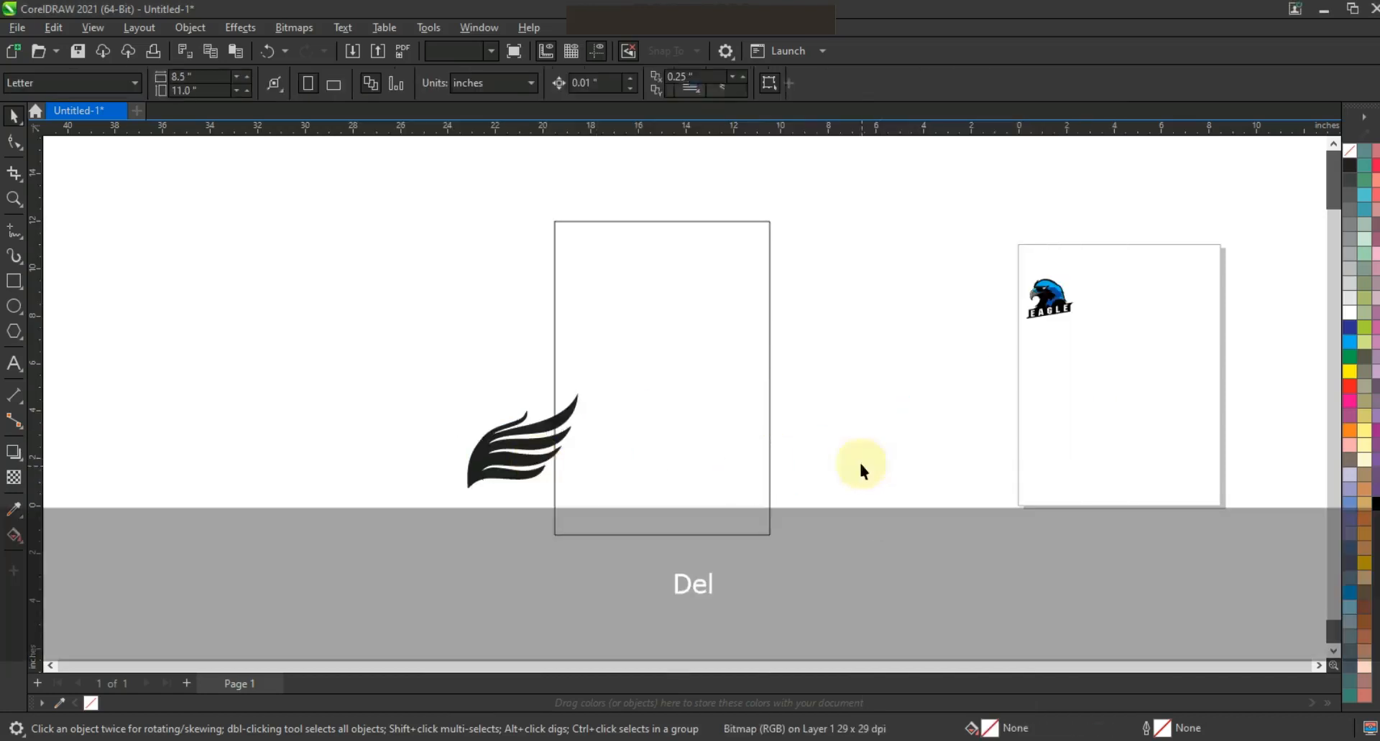
Step: Mirror the traced wing horizontally
{"action": "left_click", "coordinate": [760, 464]}
{"action": "key", "text": "shift+F2"}
{"action": "left_click", "coordinate": [424, 521]}
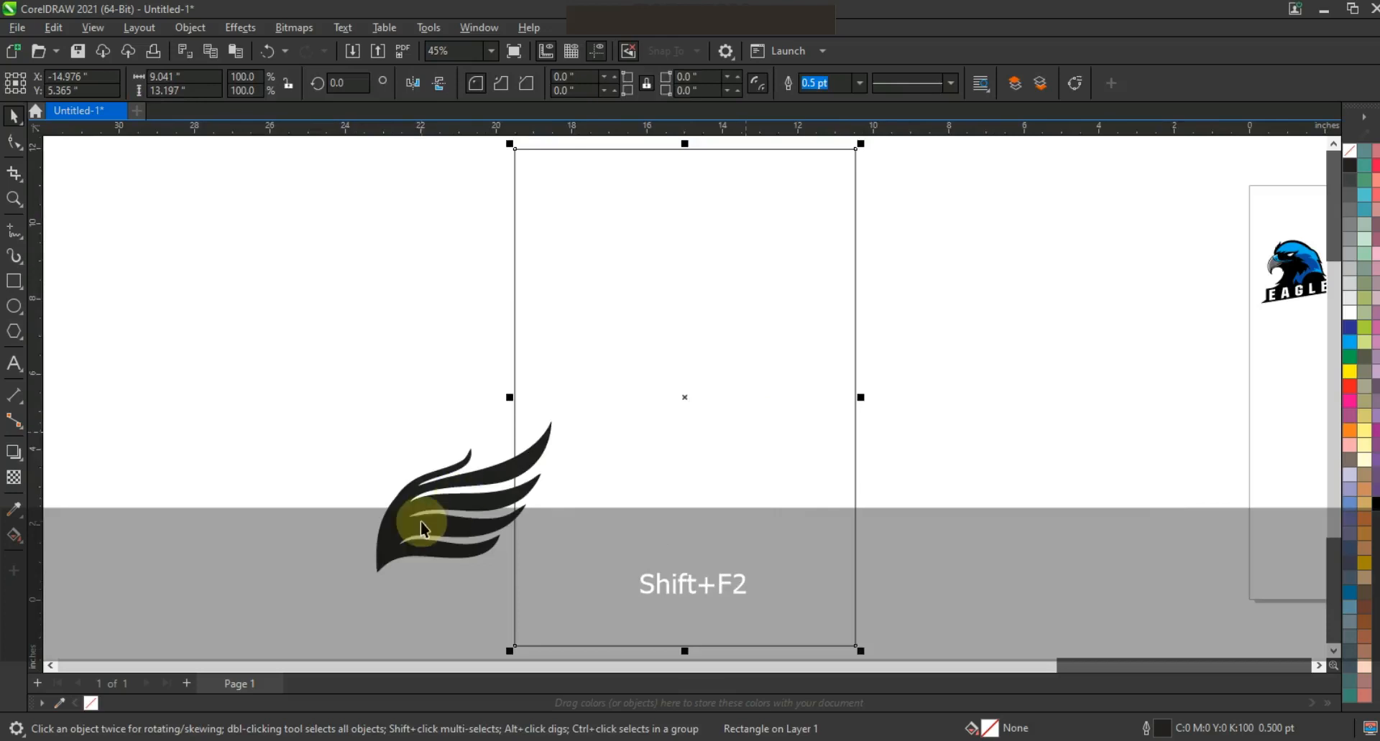
{"action": "left_click", "coordinate": [412, 83]}
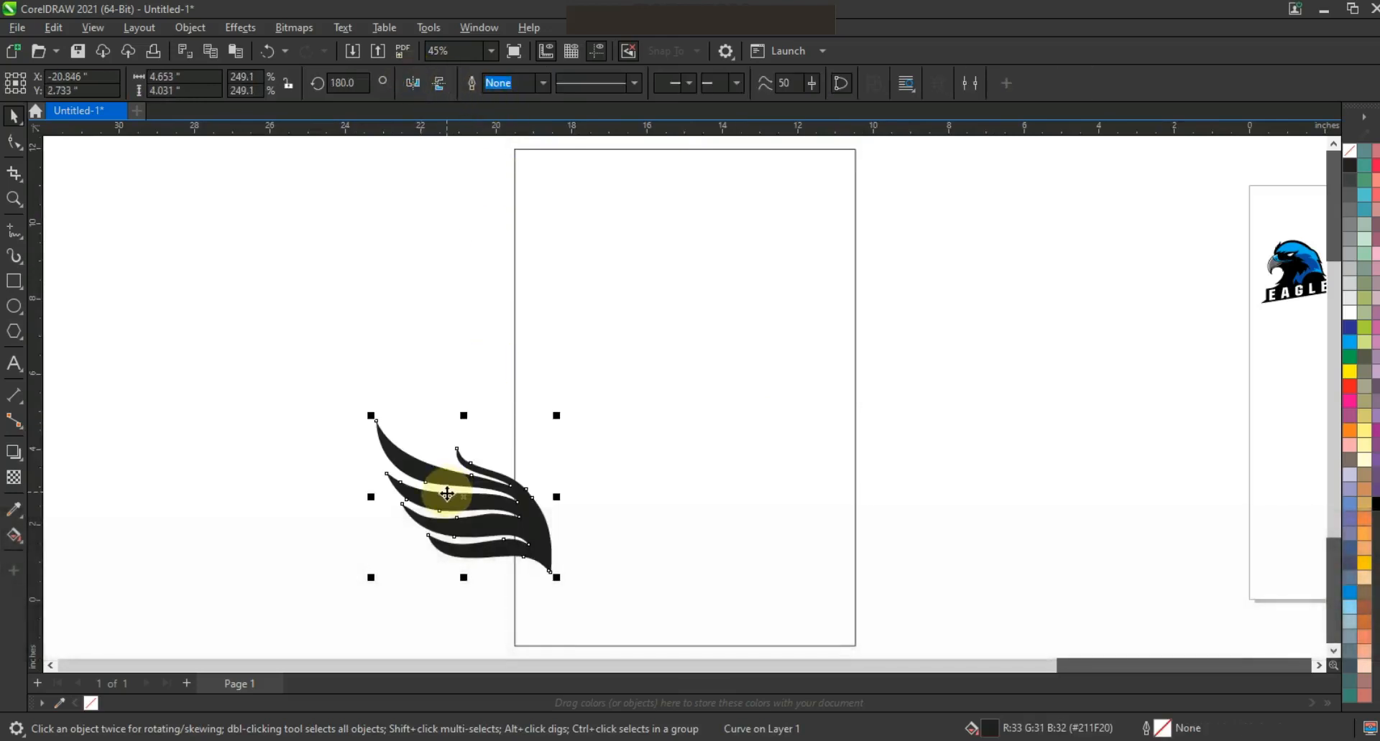
Step: Move the wing into the lower part of the rectangle, rotate it to about 172.6° and enlarge it to about 6.89 by 7.55 in
{"action": "left_click_drag", "start_coordinate": [452, 499], "coordinate": [761, 586]}
{"action": "left_click_drag", "start_coordinate": [681, 502], "coordinate": [658, 374]}
{"action": "left_click", "coordinate": [806, 524]}
{"action": "left_click_drag", "start_coordinate": [875, 406], "coordinate": [907, 476]}
{"action": "left_click_drag", "start_coordinate": [831, 570], "coordinate": [844, 577]}
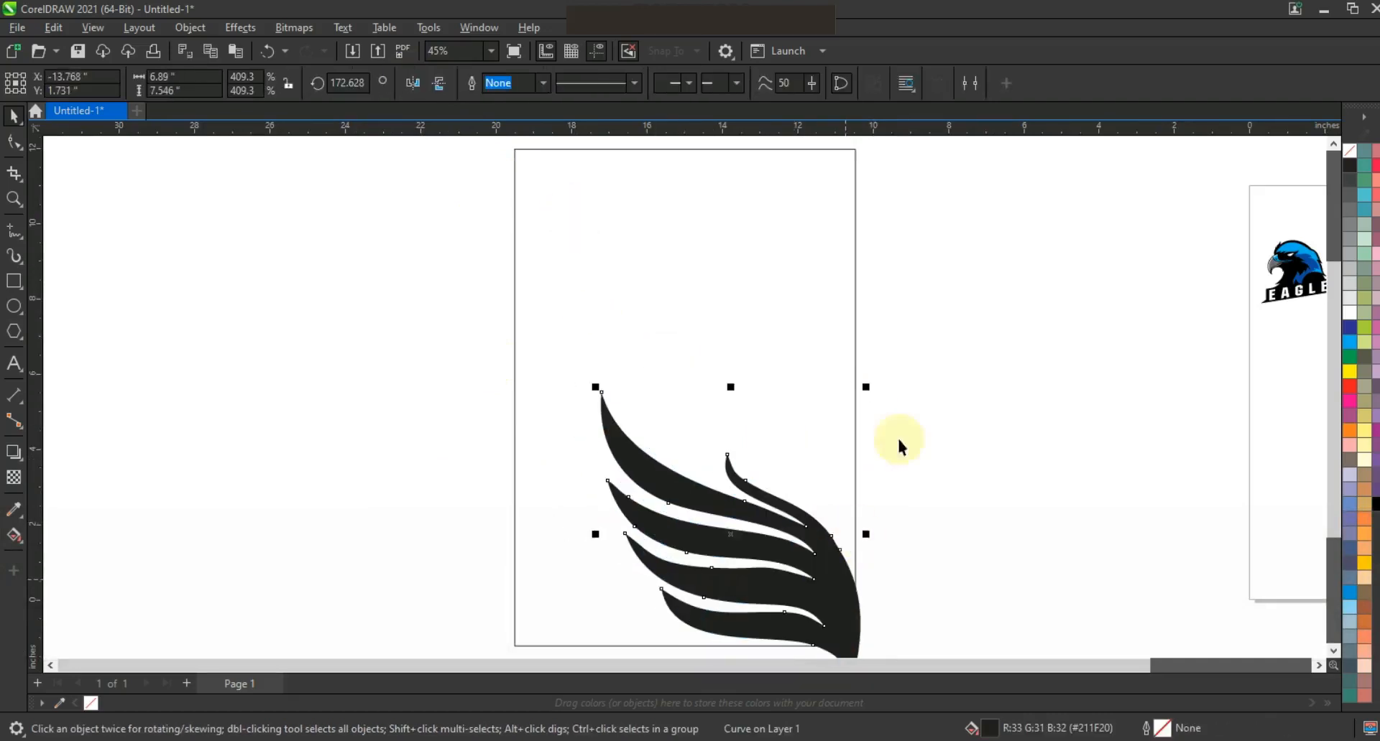
Step: Enlarge the wing to about 652% and rotate it further to about 153.9°, with its feathers pointing up
{"action": "left_click_drag", "start_coordinate": [868, 385], "coordinate": [1017, 219]}
{"action": "left_click_drag", "start_coordinate": [930, 530], "coordinate": [854, 572]}
{"action": "key", "text": "F3"}
{"action": "left_click", "coordinate": [862, 502]}
{"action": "left_click_drag", "start_coordinate": [893, 365], "coordinate": [893, 416]}
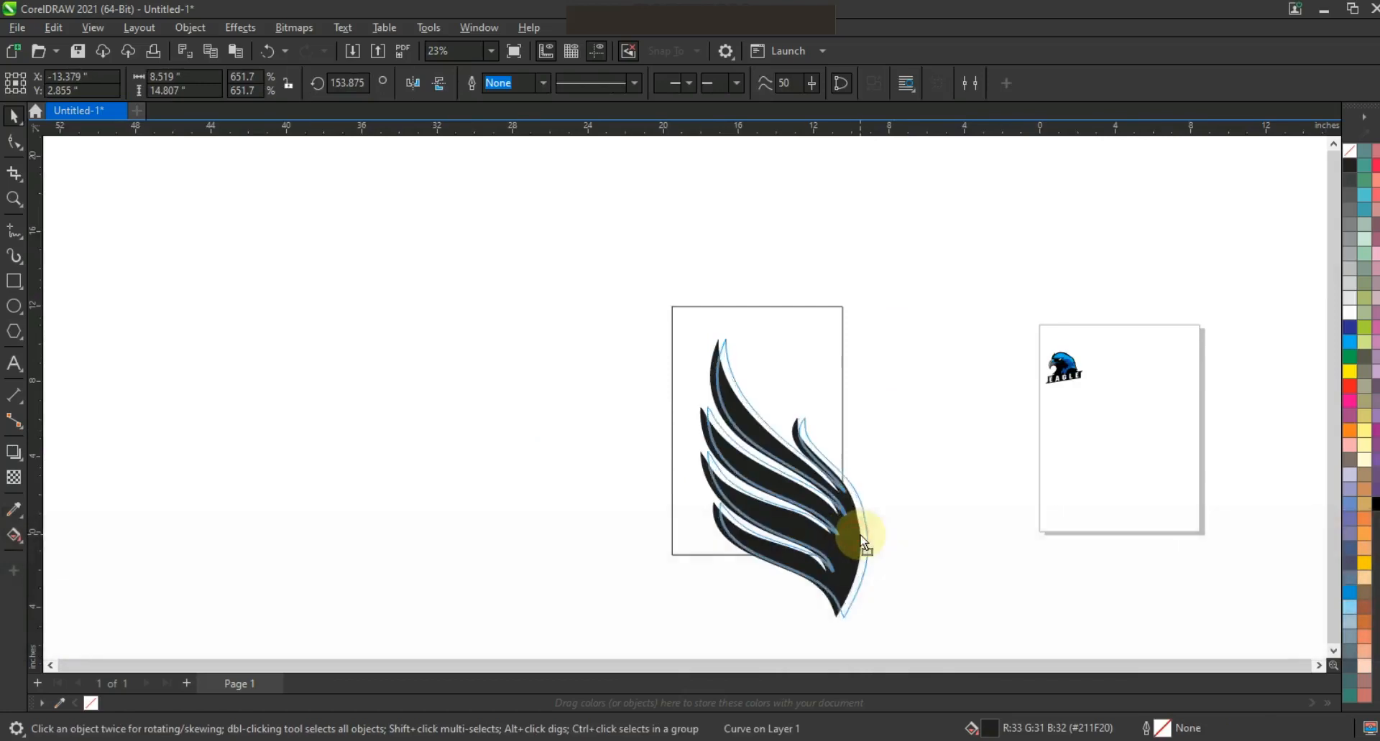
Step: Shrink the wing to about 7.42 by 12.9 in and place it over the rectangle's lower right edge
{"action": "left_click", "coordinate": [856, 539]}
{"action": "left_click_drag", "start_coordinate": [869, 334], "coordinate": [865, 346]}
{"action": "left_click_drag", "start_coordinate": [837, 529], "coordinate": [848, 530]}
{"action": "left_click_drag", "start_coordinate": [872, 344], "coordinate": [863, 352]}
{"action": "left_click_drag", "start_coordinate": [841, 530], "coordinate": [837, 523]}
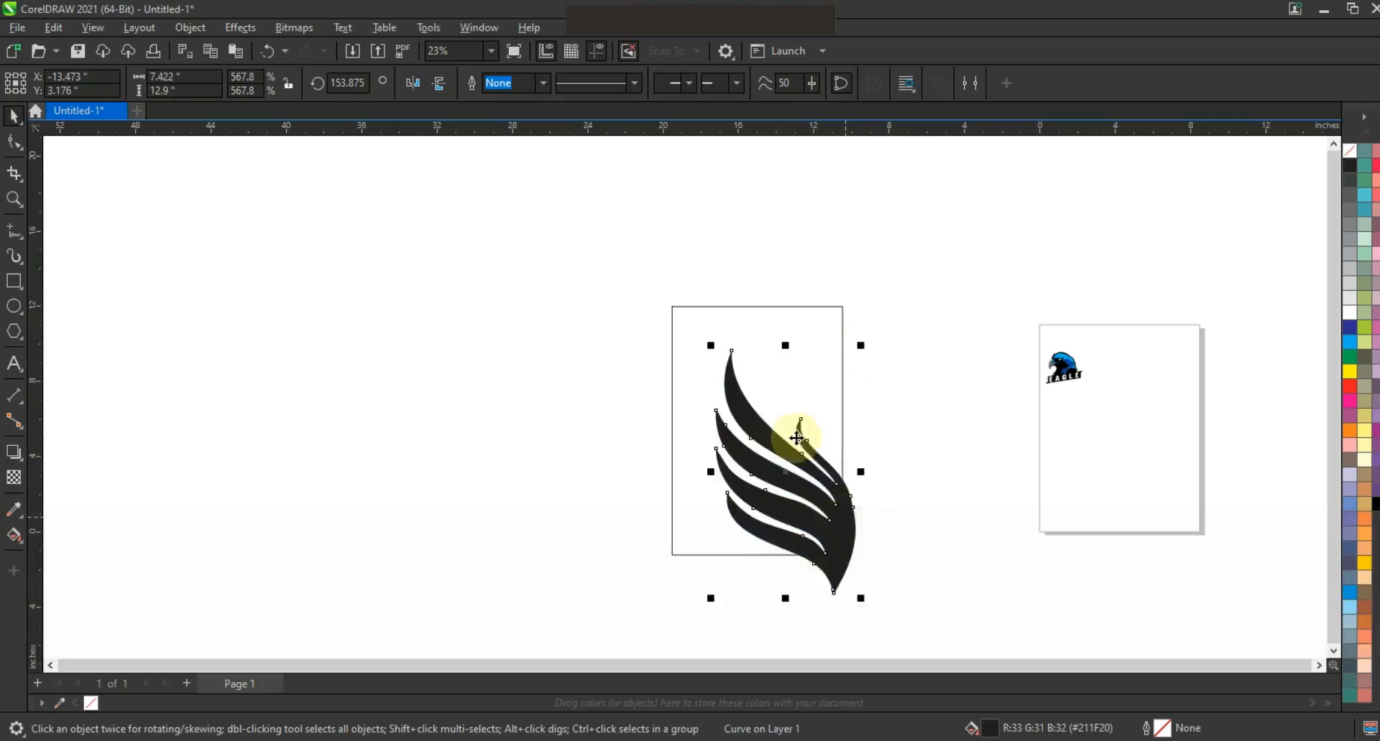
Step: Remove the wing's fill and give it a thin black outline
{"action": "key", "text": "shift+F2"}
{"action": "left_click", "coordinate": [1350, 150]}
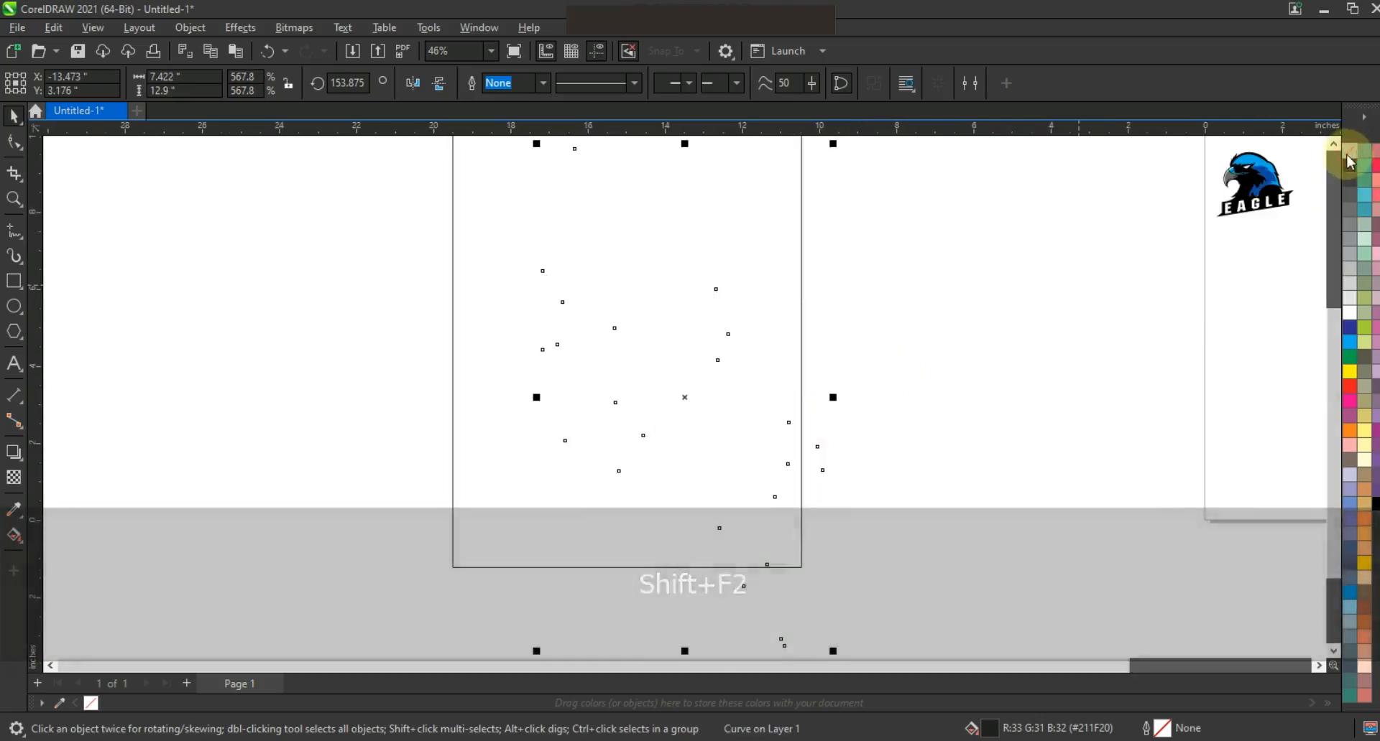
{"action": "right_click", "coordinate": [1350, 165]}
{"action": "left_click", "coordinate": [1326, 180]}
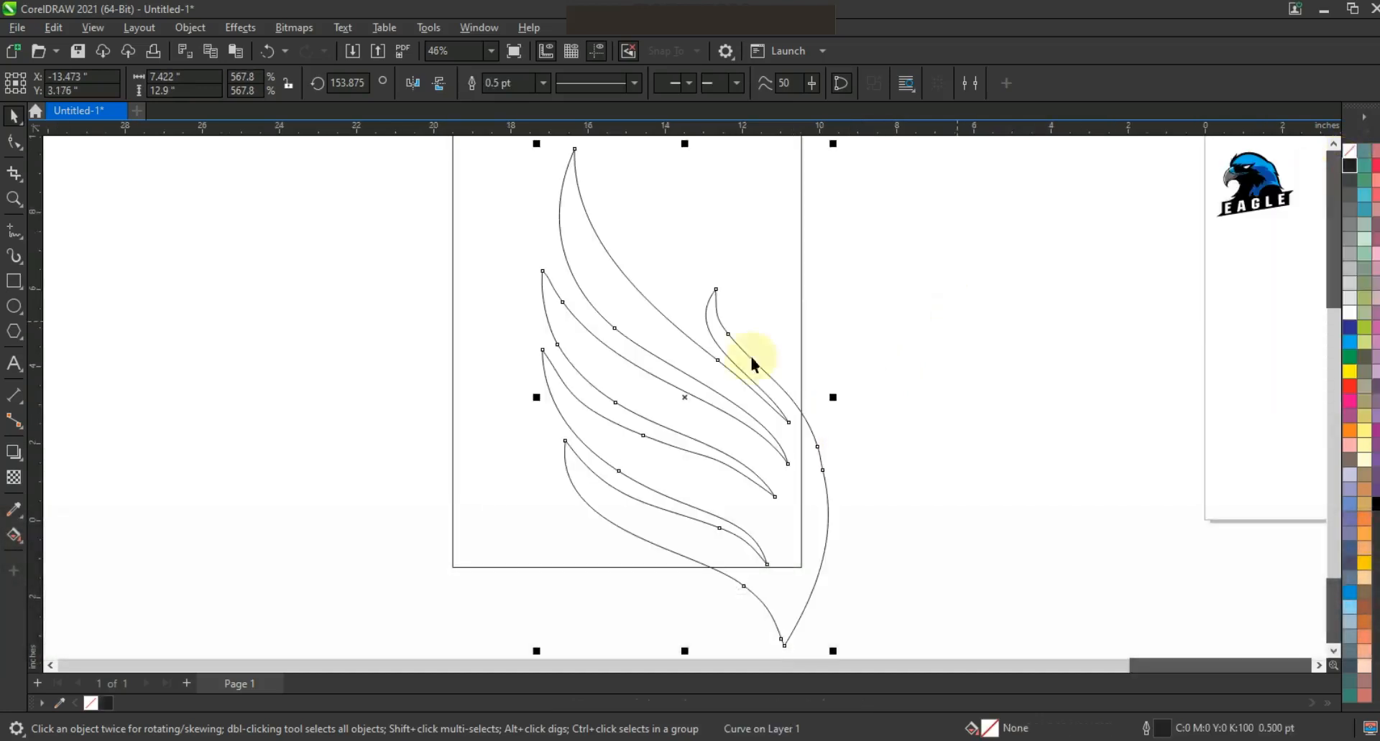
Step: Add a single outside contour of about 0.24 in around the wing outline
{"action": "left_click", "coordinate": [26, 466]}
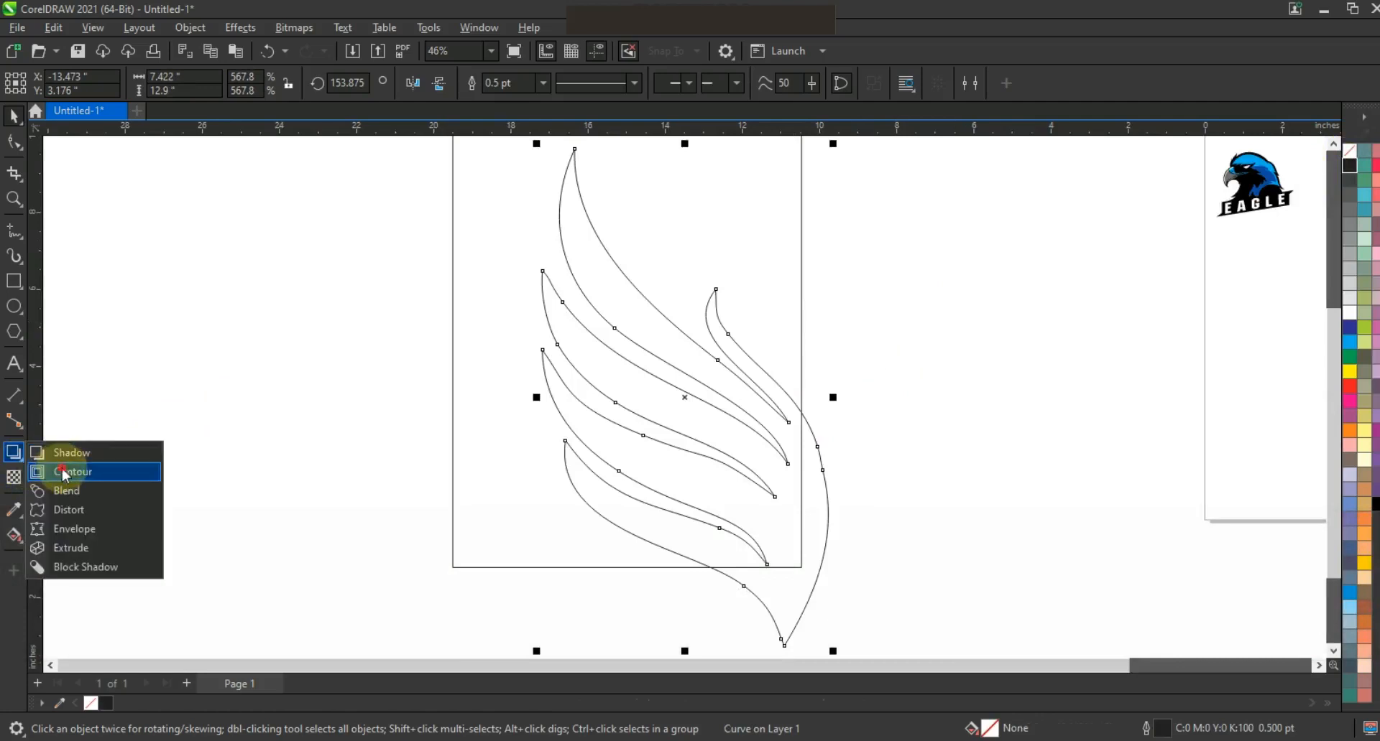
{"action": "left_click", "coordinate": [64, 472]}
{"action": "left_click", "coordinate": [746, 359]}
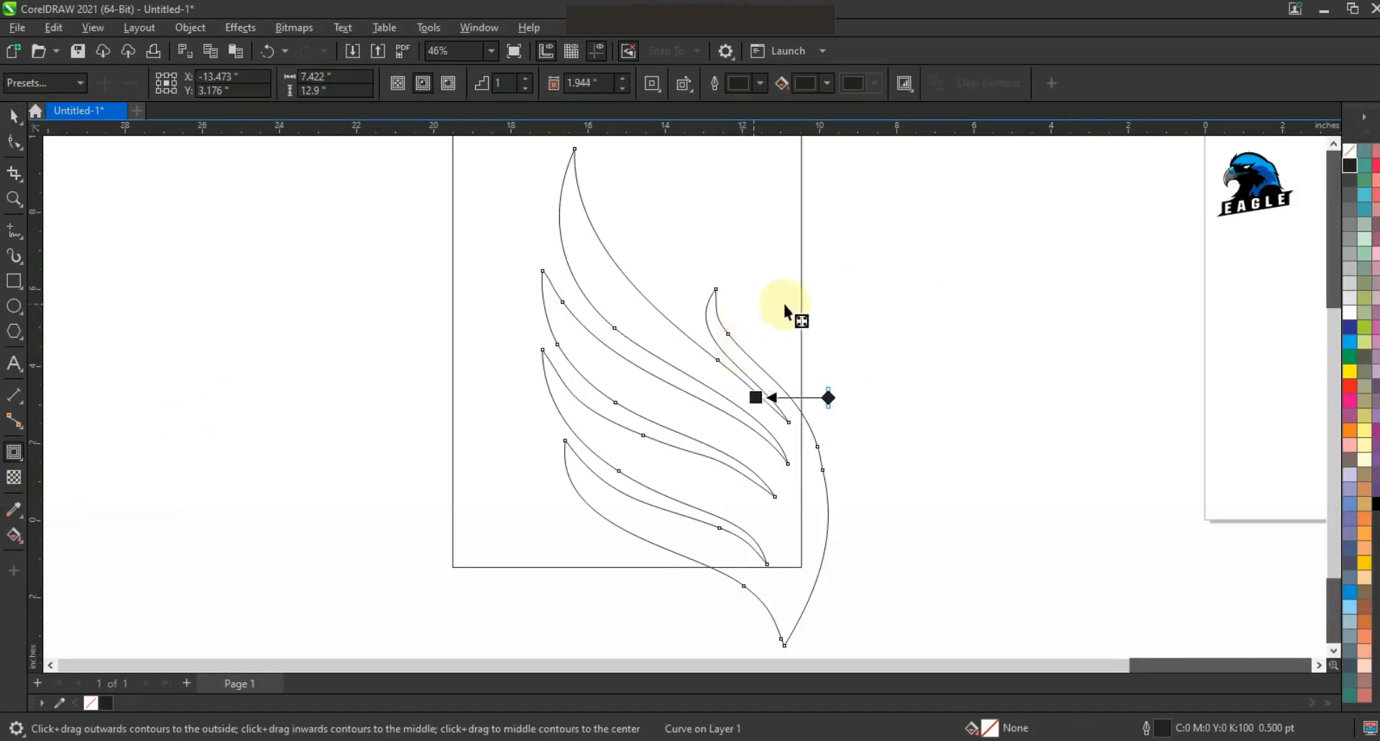
{"action": "left_click_drag", "start_coordinate": [761, 311], "coordinate": [904, 364]}
{"action": "key", "text": "ctrl+z"}
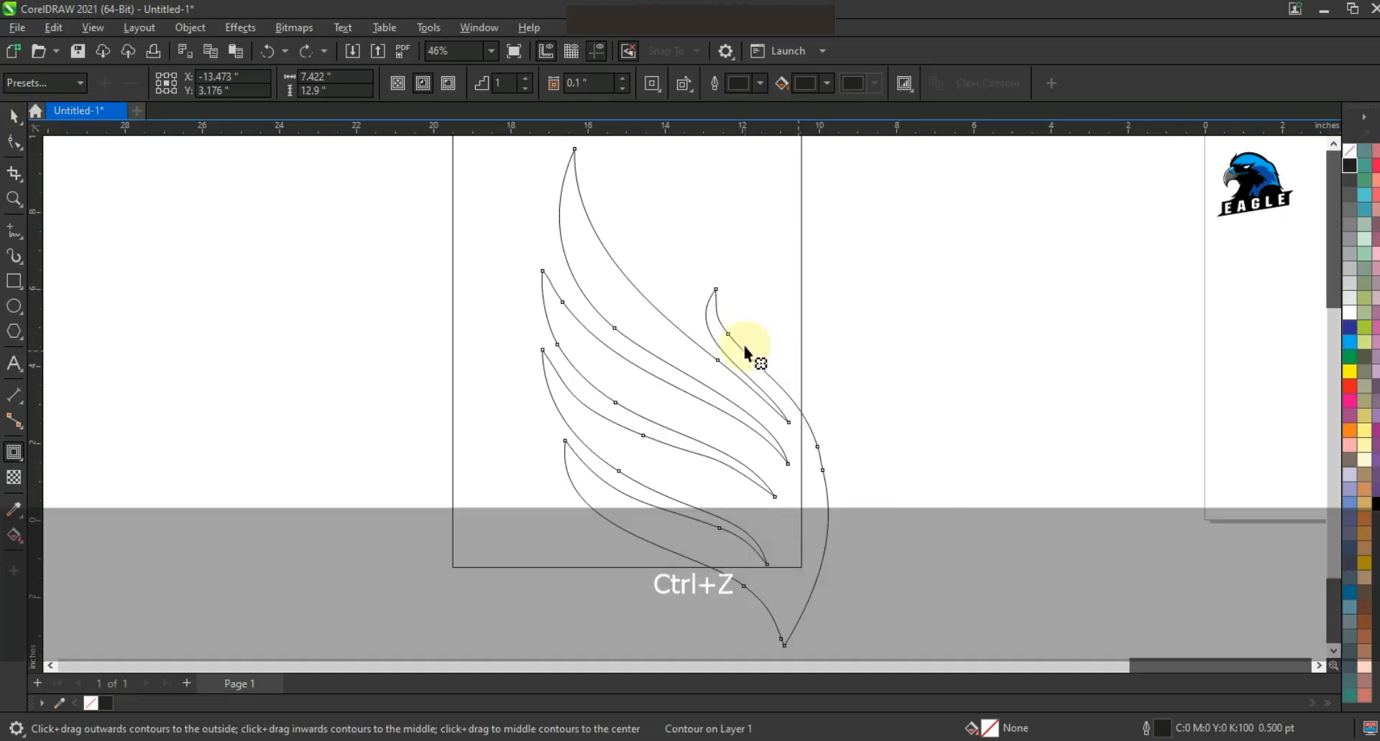
{"action": "left_click_drag", "start_coordinate": [731, 335], "coordinate": [840, 383]}
Step: Break the contour apart from the wing curve
{"action": "left_click", "coordinate": [14, 115]}
{"action": "left_click", "coordinate": [147, 29]}
{"action": "mouse_move", "coordinate": [190, 27]}
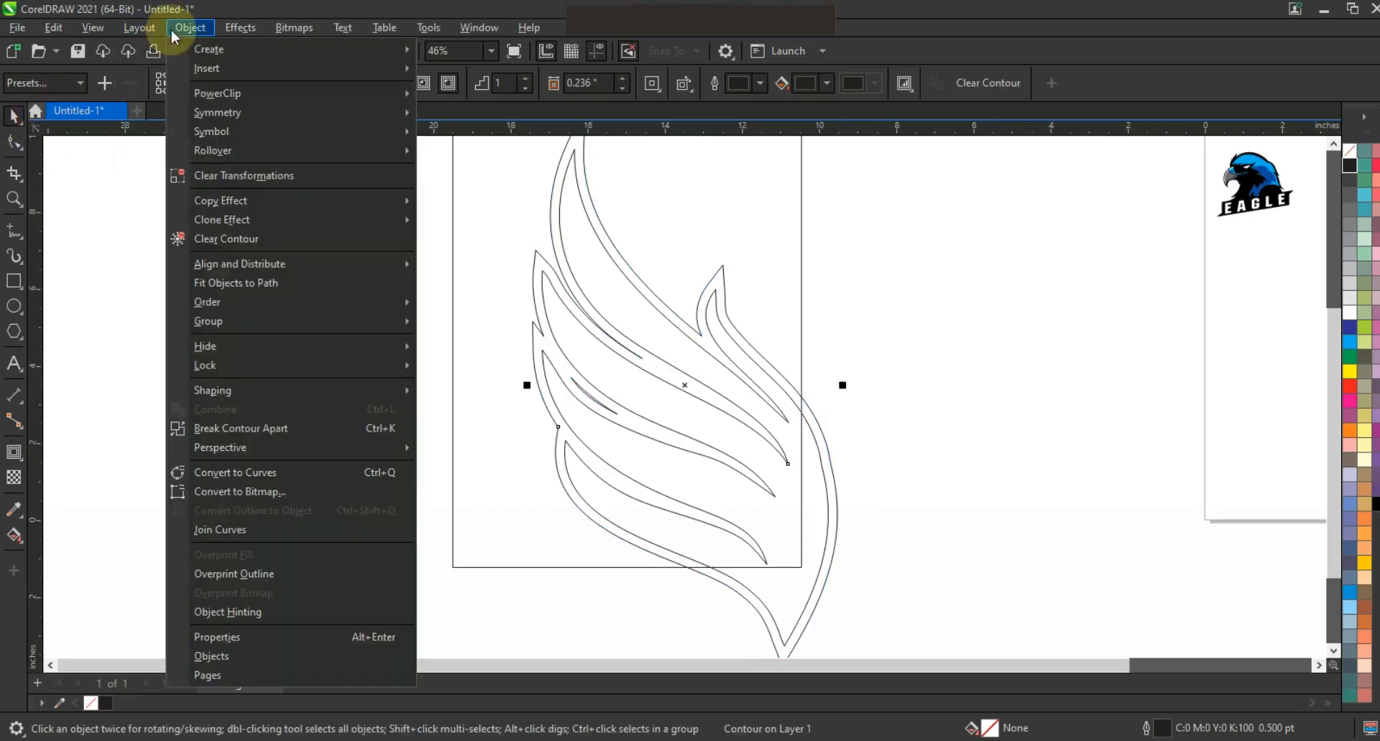
{"action": "left_click", "coordinate": [241, 429]}
{"action": "left_click", "coordinate": [649, 518]}
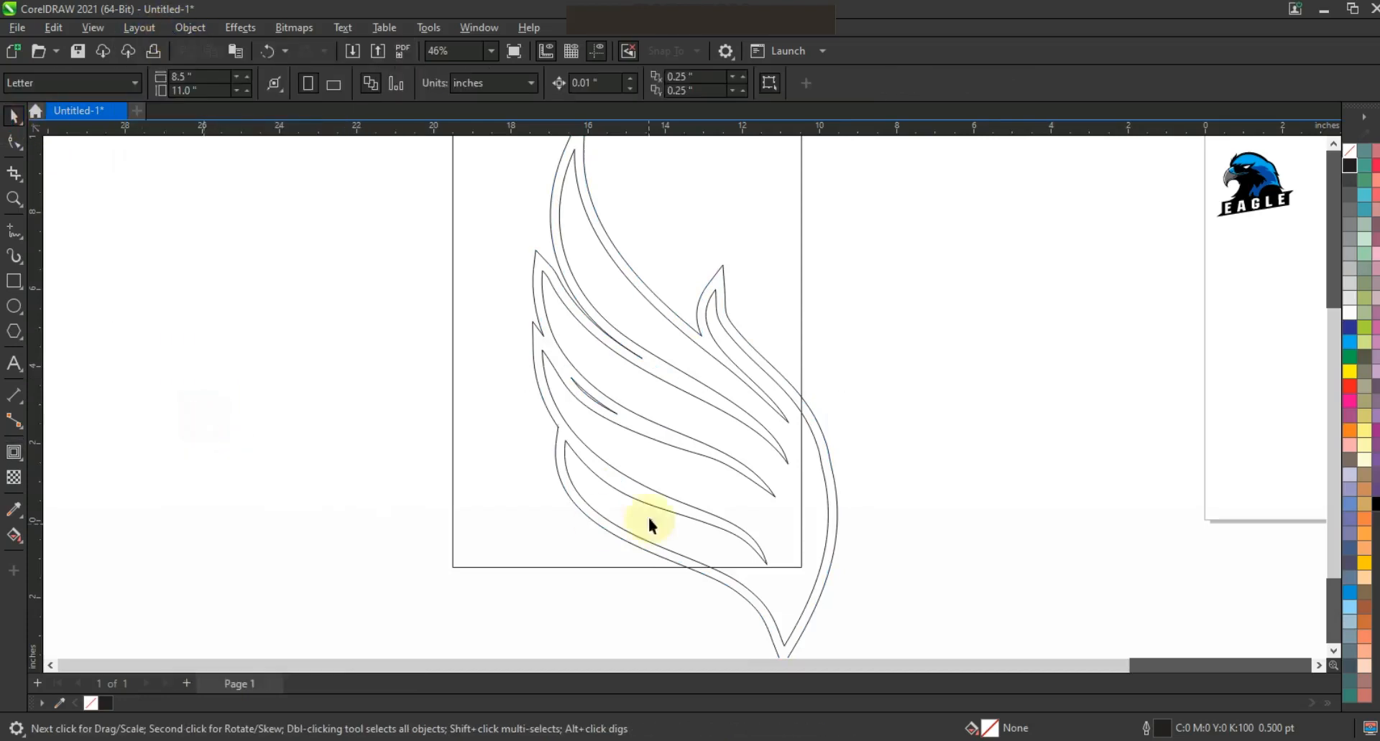
Step: Fill the inner wing with 10% black and the separated contour shape behind it with solid black
{"action": "left_click", "coordinate": [601, 423]}
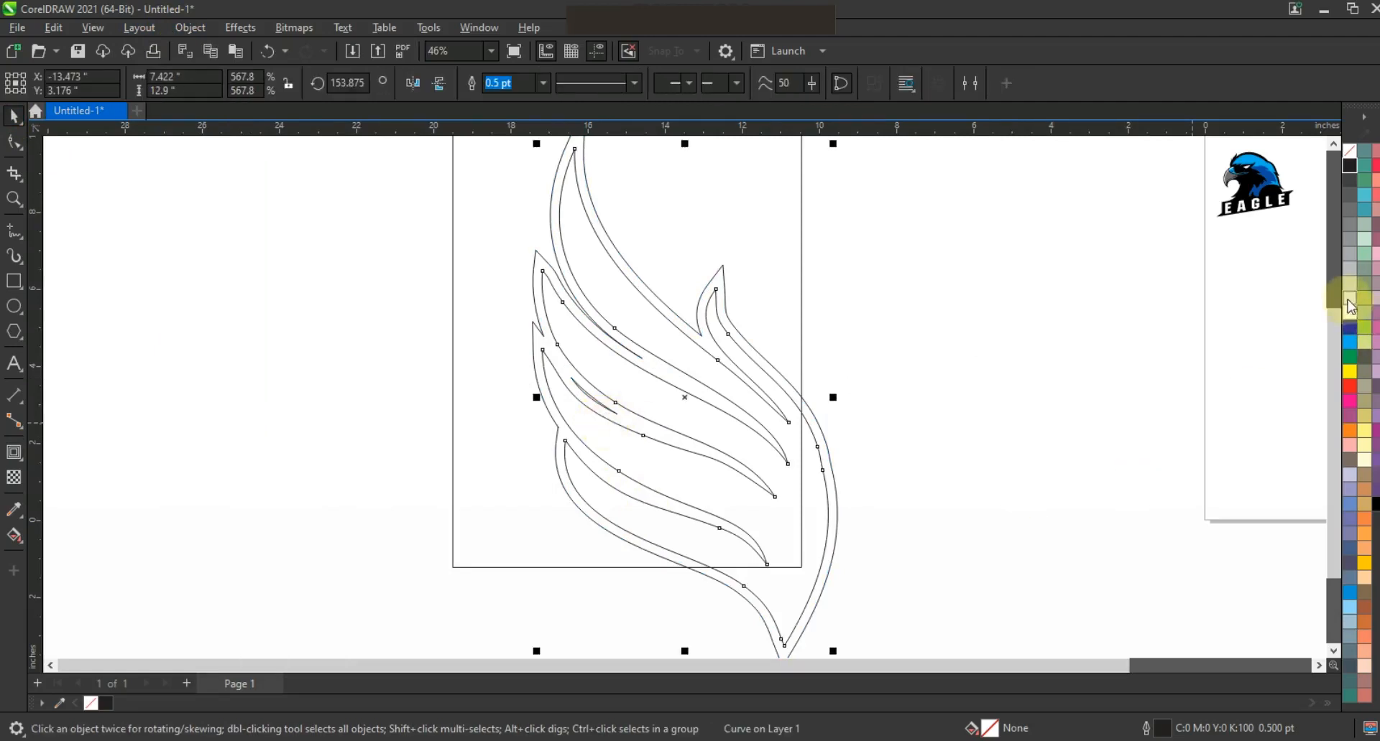
{"action": "left_click", "coordinate": [1349, 302]}
{"action": "left_click", "coordinate": [719, 267]}
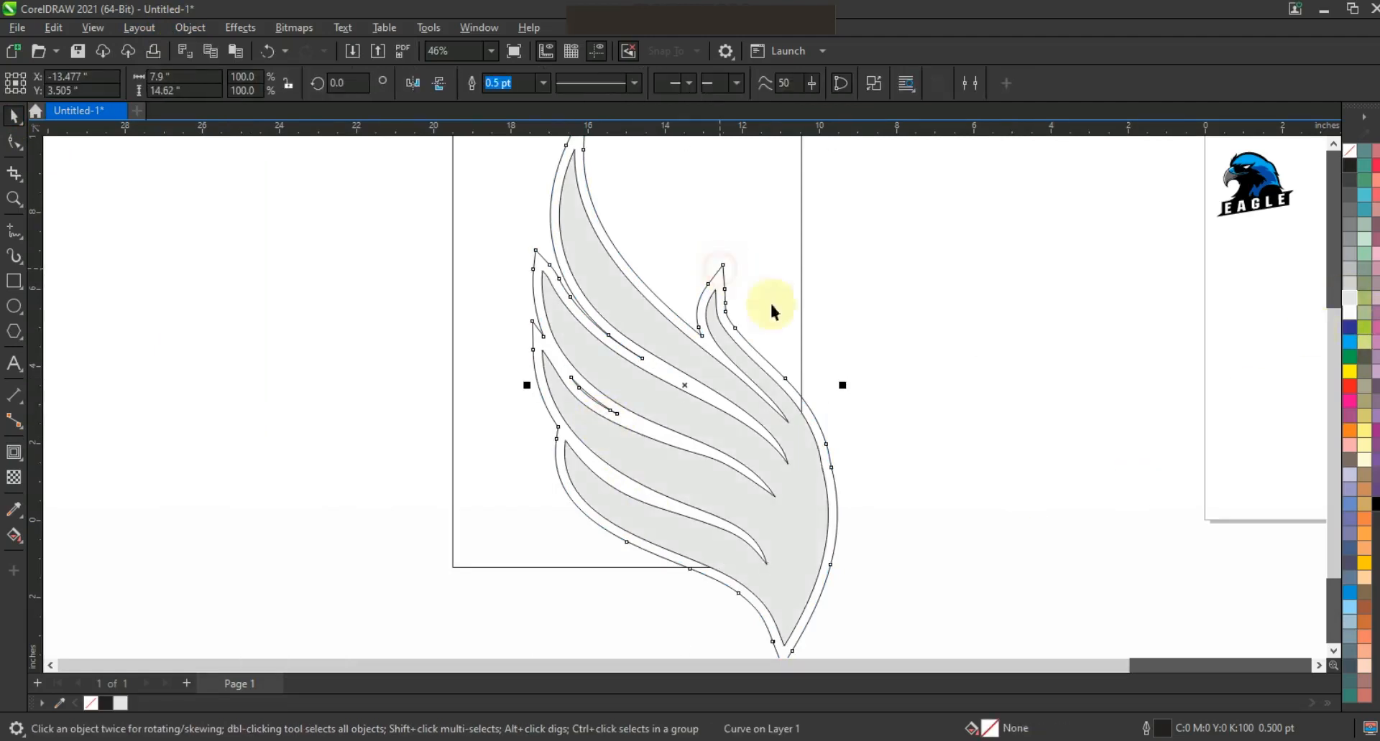
{"action": "left_click", "coordinate": [1374, 503]}
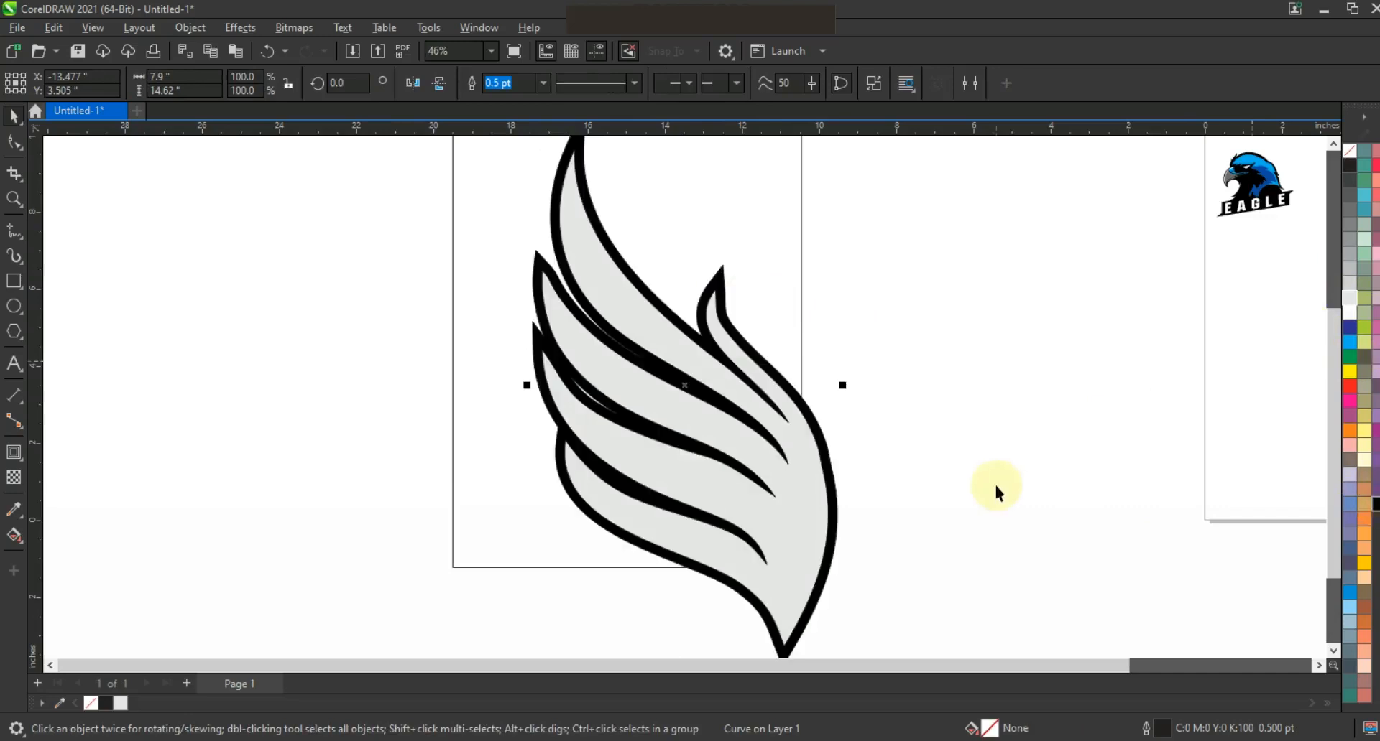
{"action": "left_click", "coordinate": [996, 489]}
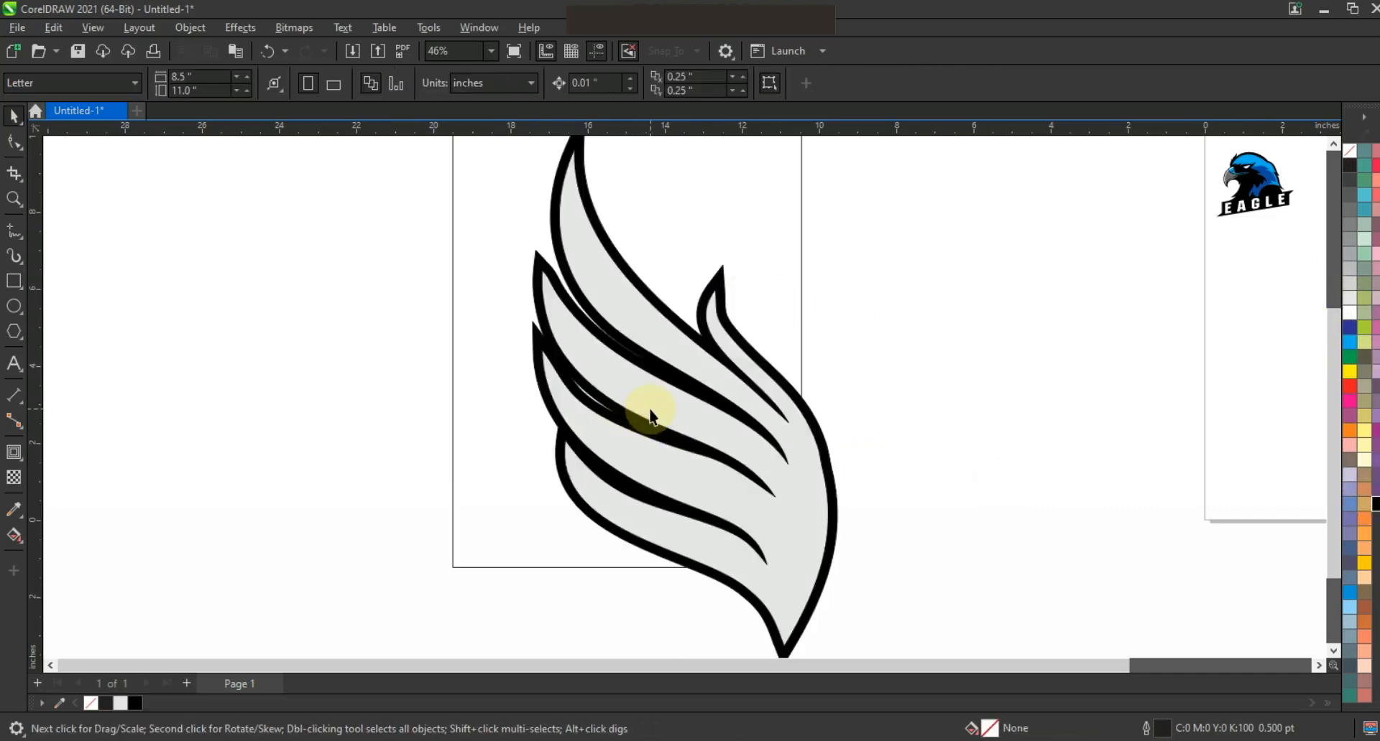
Step: Delete the extra nodes on the black contour beside the small feather's tip
{"action": "left_click", "coordinate": [651, 415]}
{"action": "left_click", "coordinate": [875, 431]}
{"action": "left_click", "coordinate": [744, 338]}
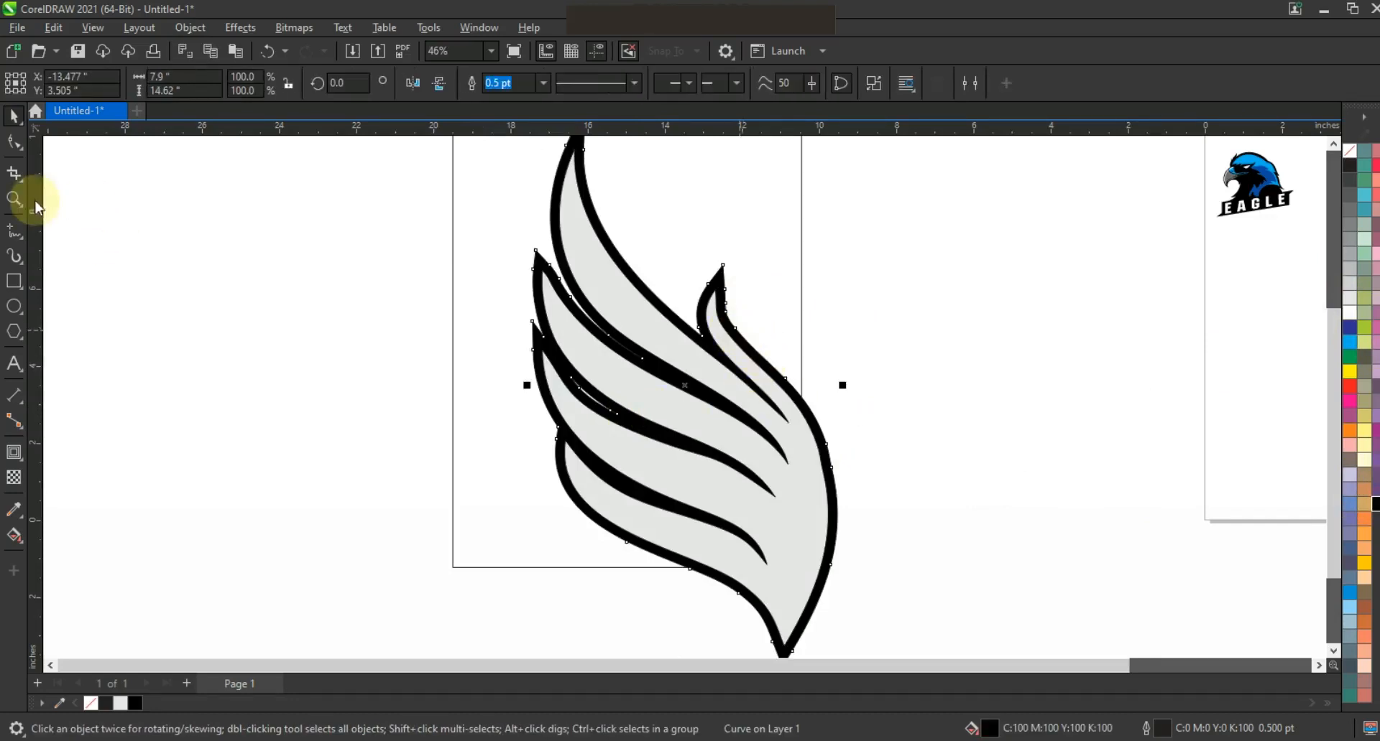
{"action": "left_click", "coordinate": [13, 199]}
{"action": "left_click", "coordinate": [714, 318]}
{"action": "left_click", "coordinate": [14, 141]}
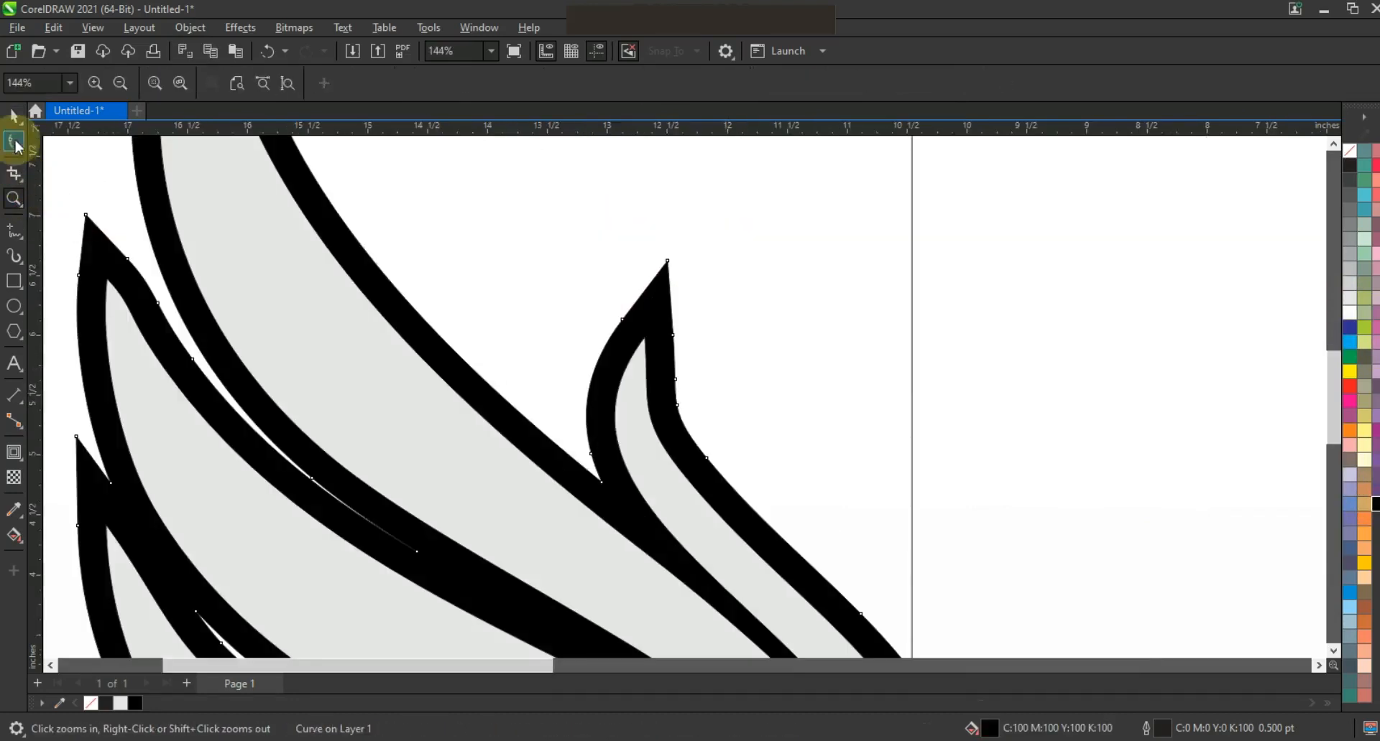
{"action": "key", "text": "Delete"}
{"action": "key", "text": "F10"}
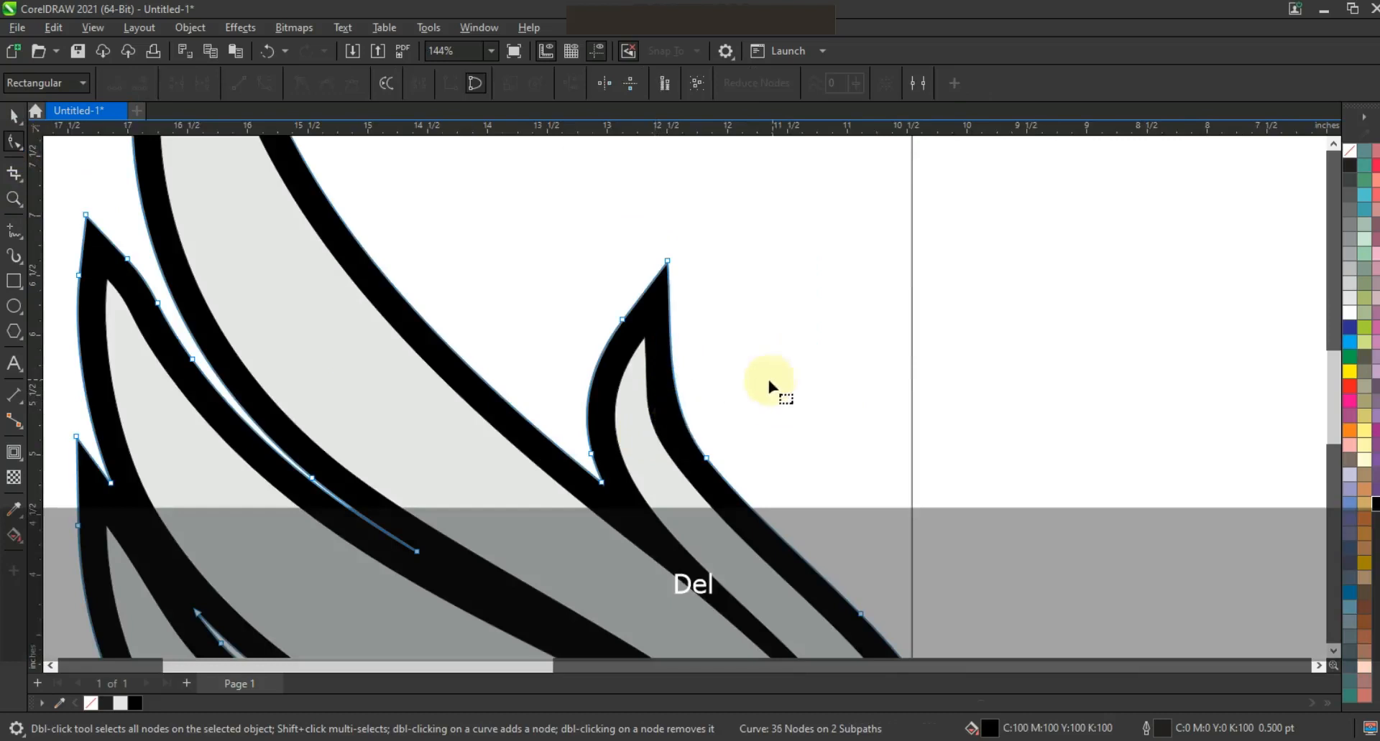
Step: Delete the extra node on the black contour near the second feather's tip
{"action": "key", "text": "F3"}
{"action": "key", "text": "Delete"}
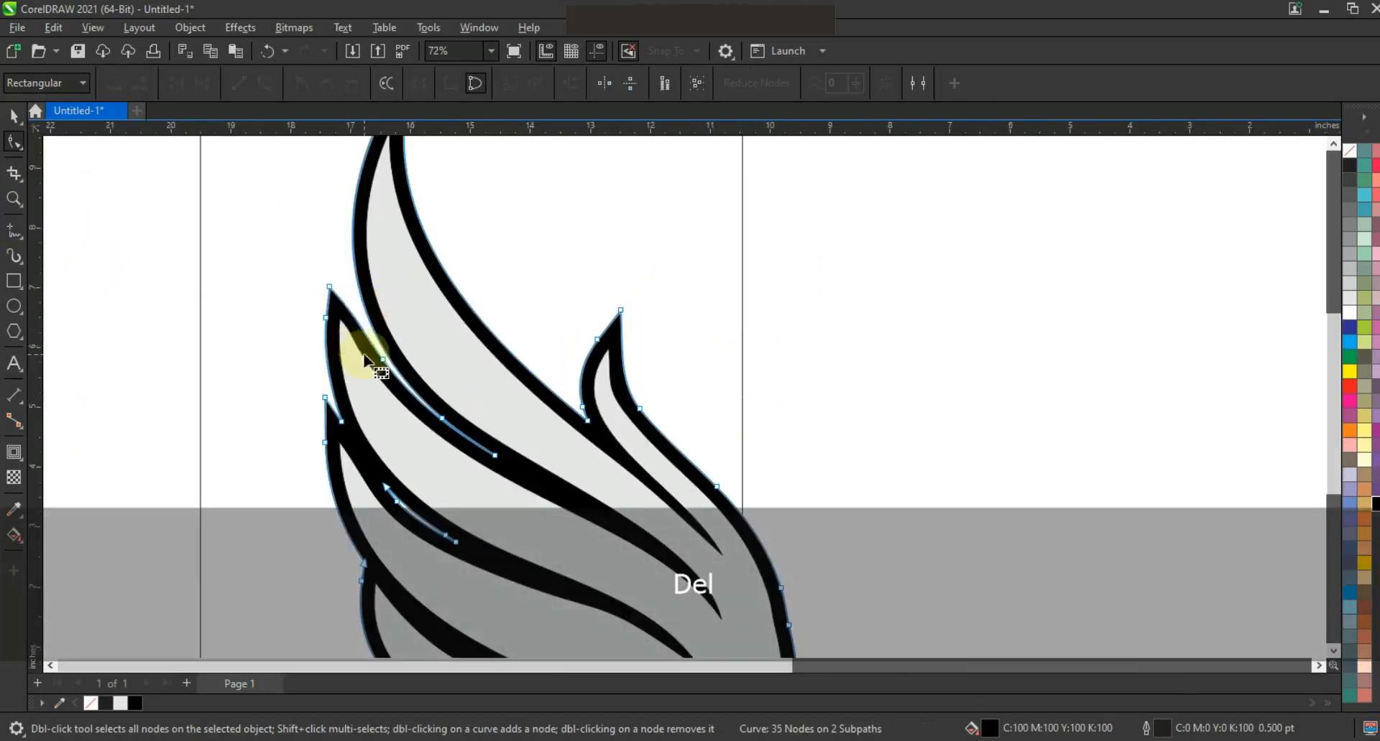
{"action": "left_click", "coordinate": [355, 347]}
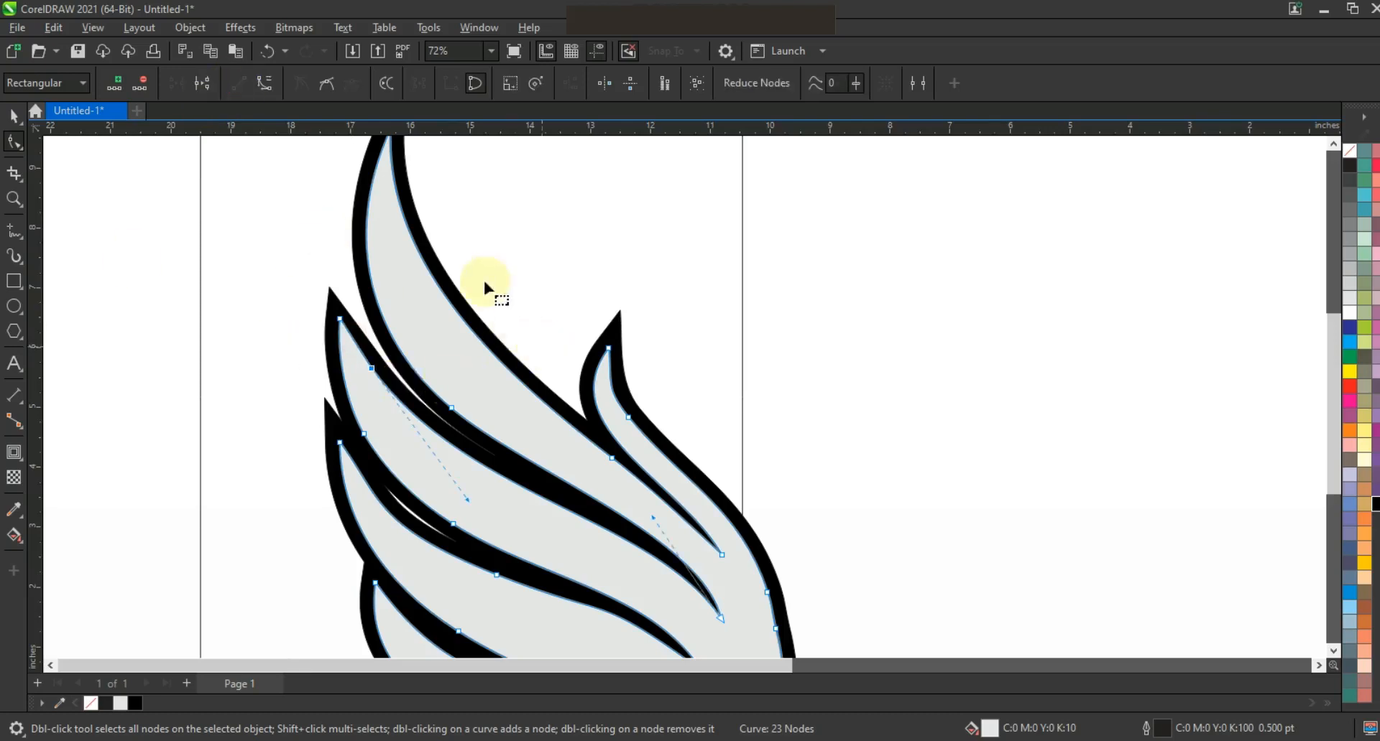
{"action": "key", "text": "F3"}
{"action": "left_click", "coordinate": [15, 119]}
{"action": "left_click", "coordinate": [133, 276]}
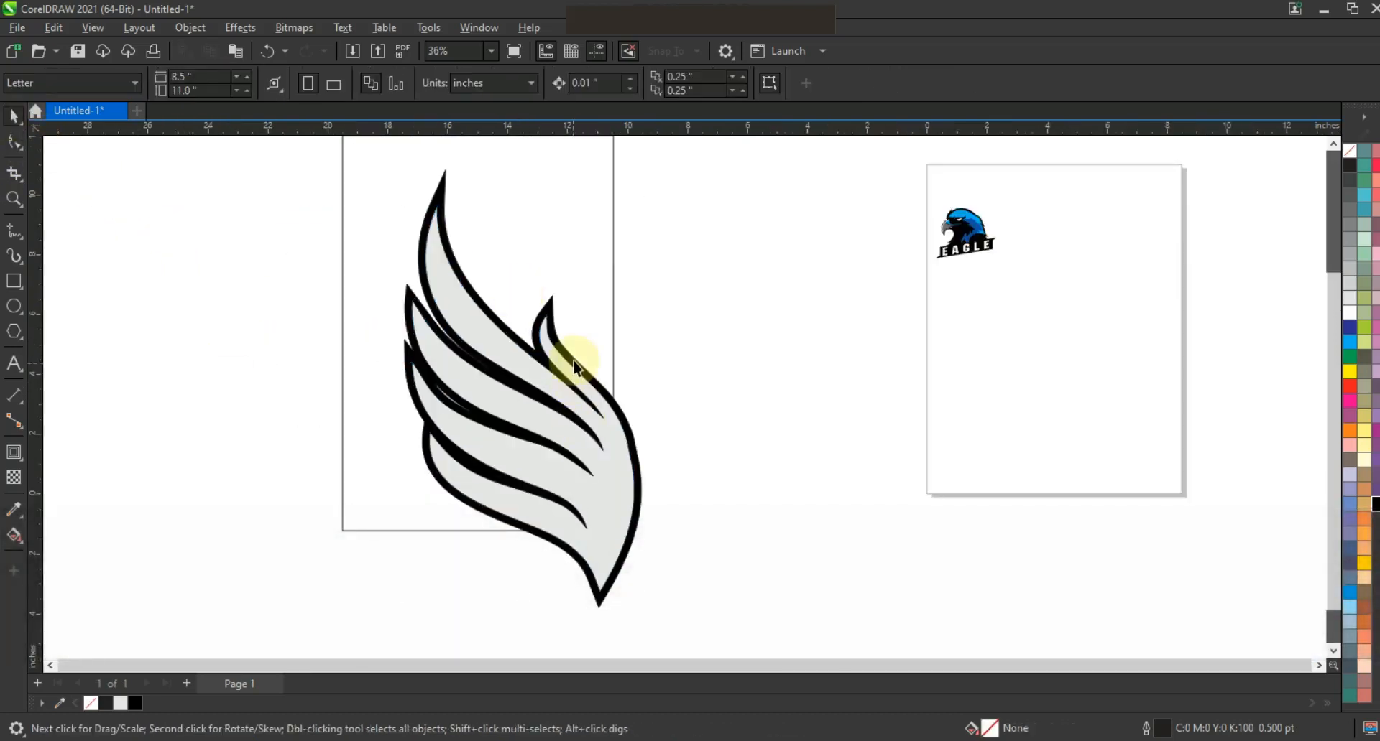
Step: Remove the black contour shape's fill and give it a thin black outline
{"action": "left_click", "coordinate": [573, 366]}
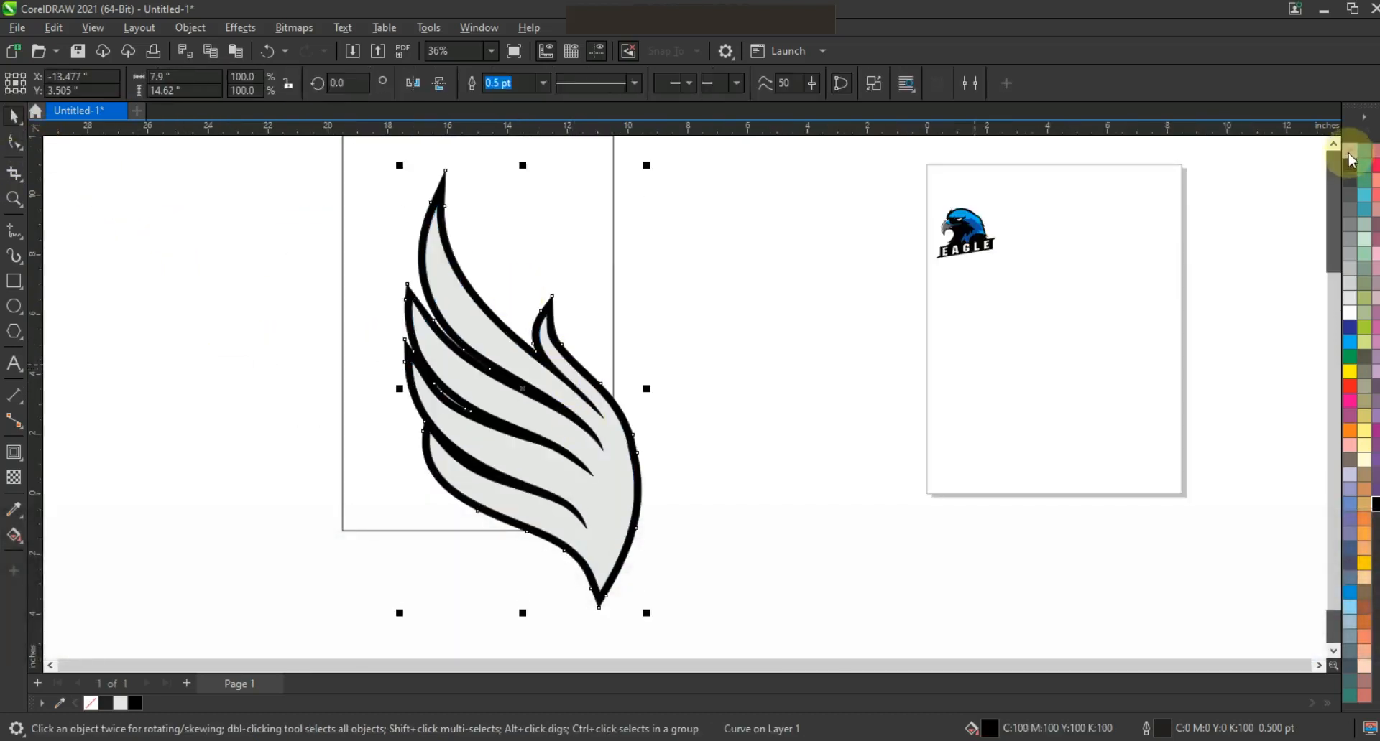
{"action": "left_click", "coordinate": [1349, 153]}
{"action": "right_click", "coordinate": [1348, 165]}
{"action": "left_click", "coordinate": [1328, 172]}
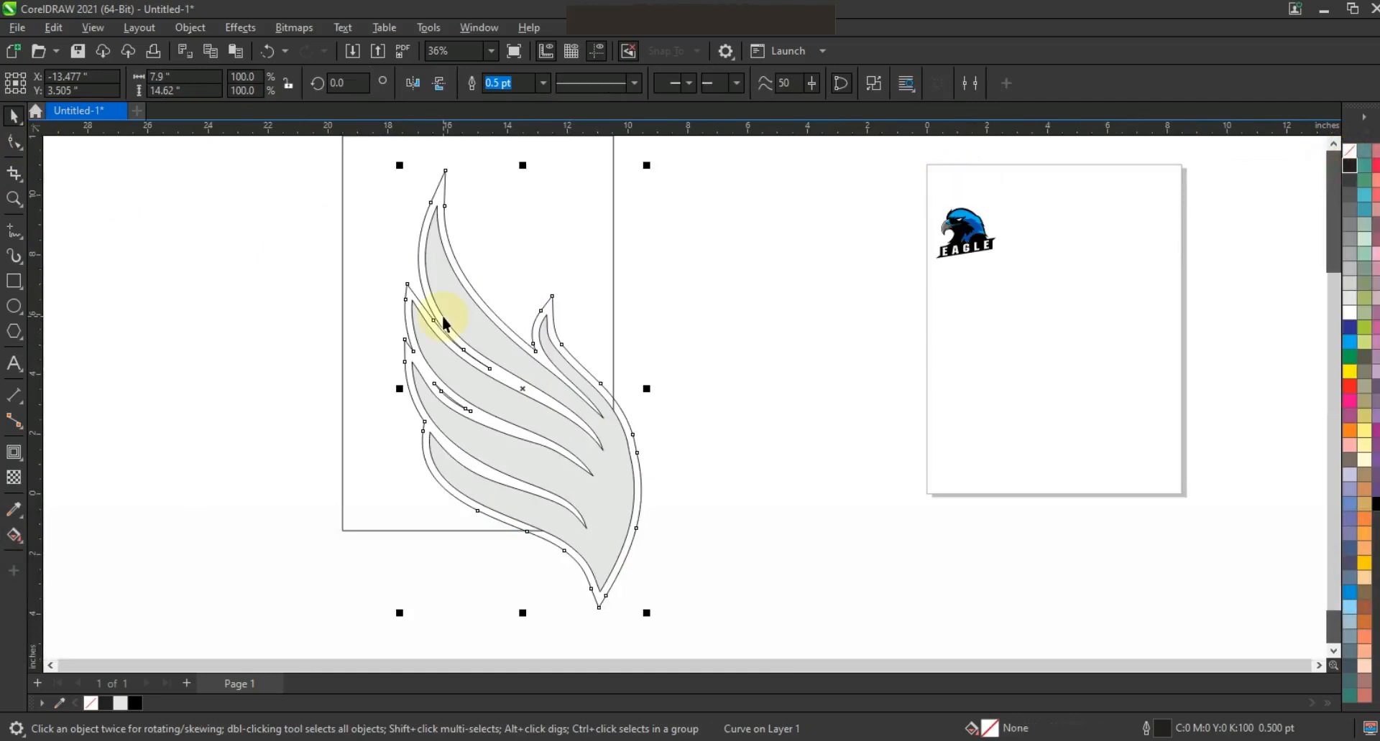
Step: Add a second outside contour of about 0.26 in around the contour shape and break it apart
{"action": "left_click", "coordinate": [14, 453]}
{"action": "left_click_drag", "start_coordinate": [551, 296], "coordinate": [648, 253]}
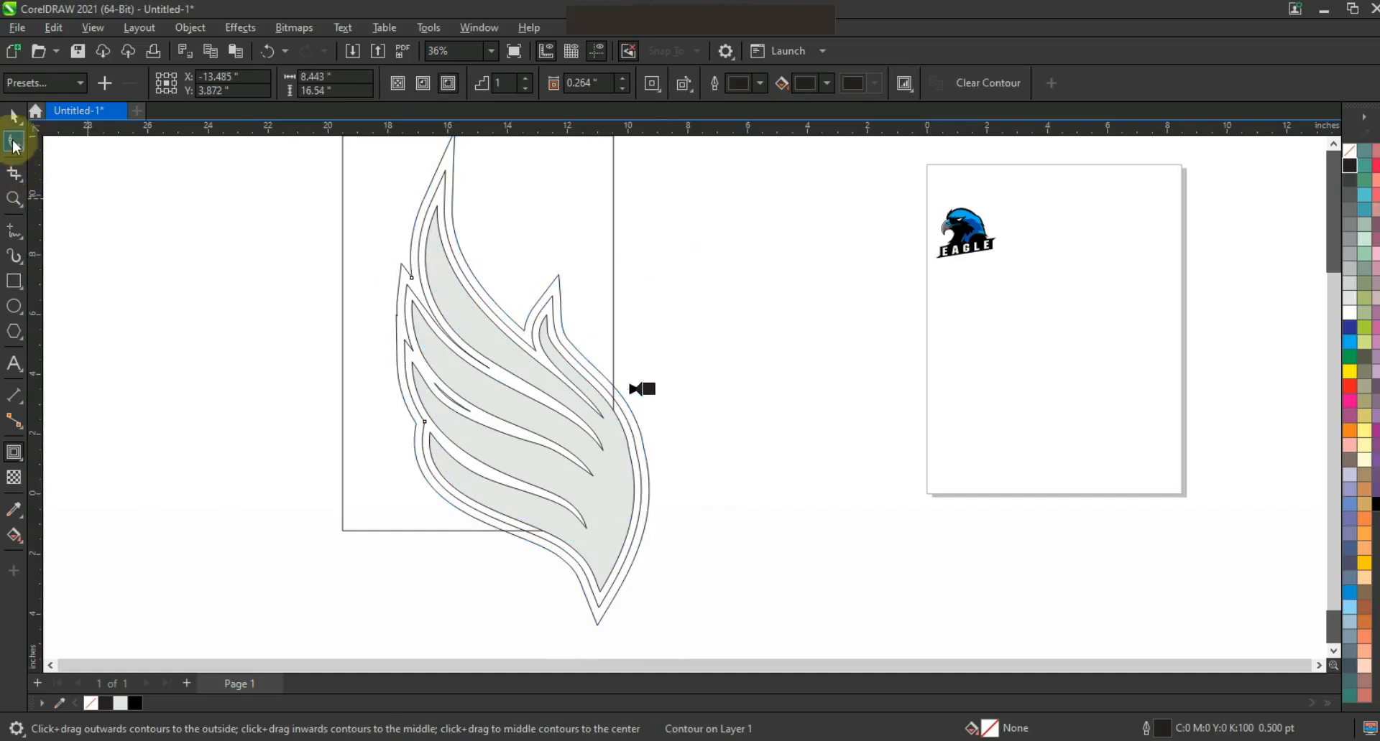
{"action": "left_click", "coordinate": [190, 27]}
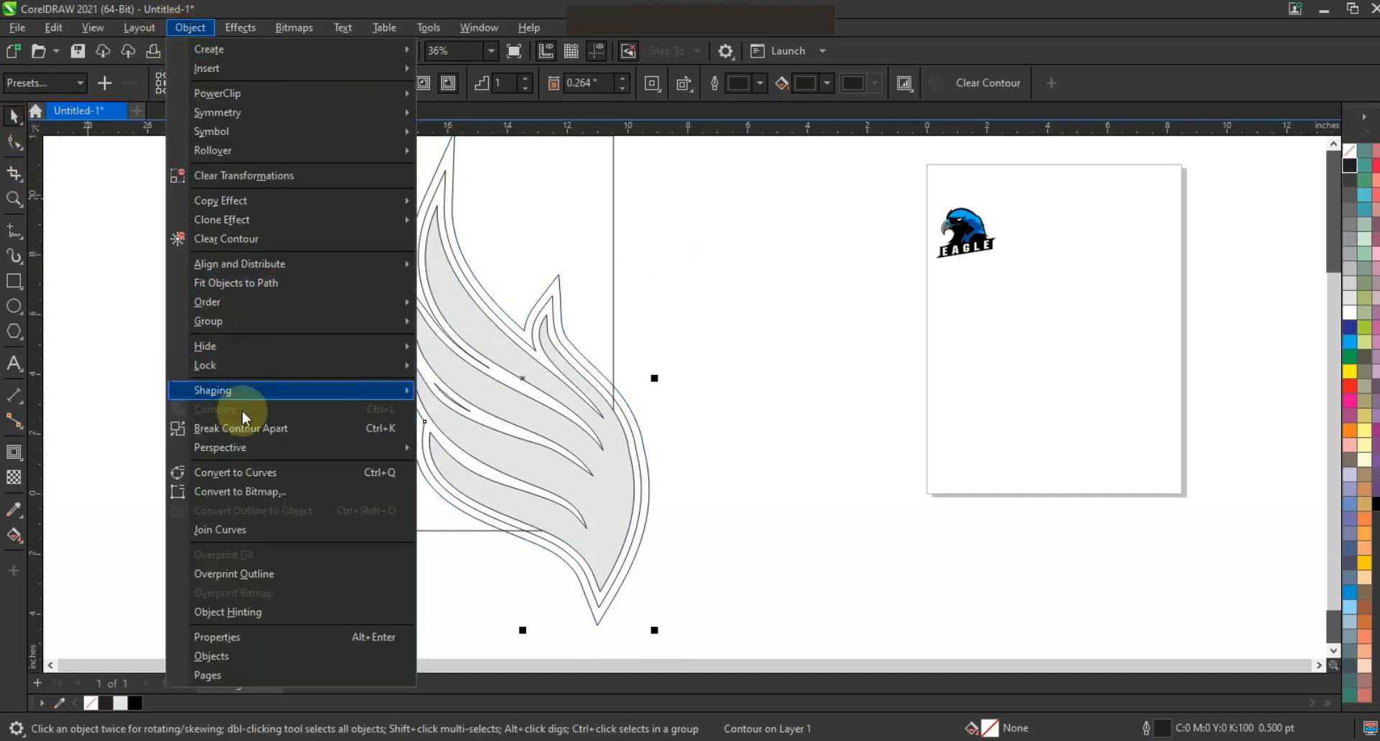
{"action": "left_click", "coordinate": [241, 430]}
{"action": "left_click", "coordinate": [614, 330]}
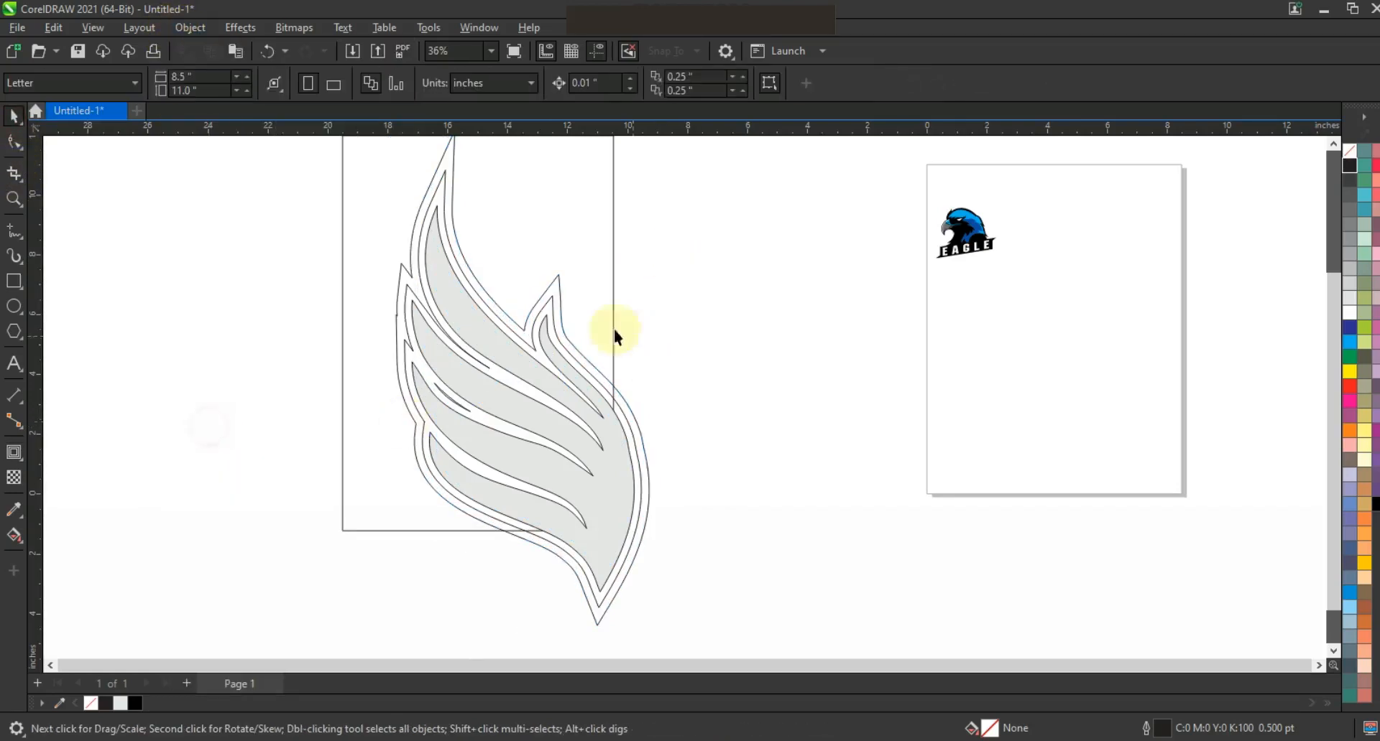
Step: Fill the middle contour shape with white and the outermost contour shape with black
{"action": "left_click", "coordinate": [552, 305]}
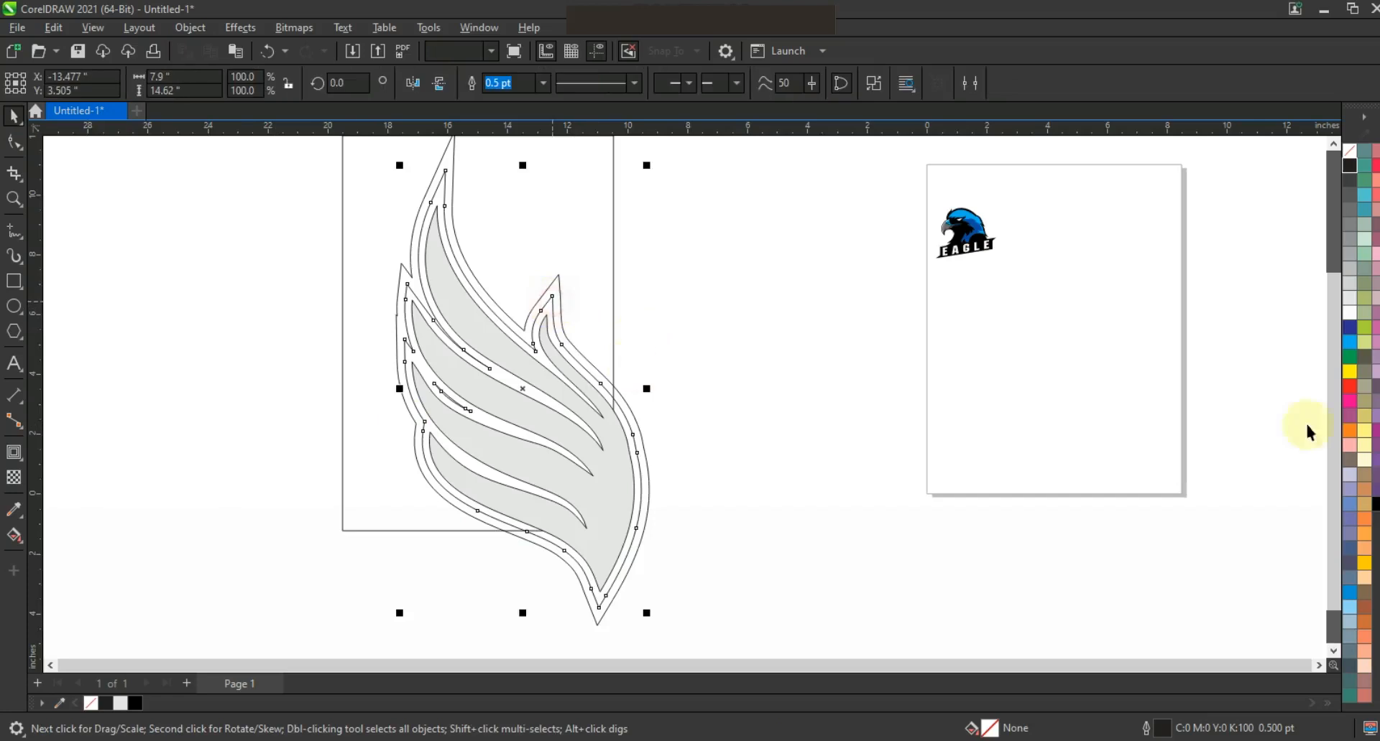
{"action": "left_click", "coordinate": [558, 284]}
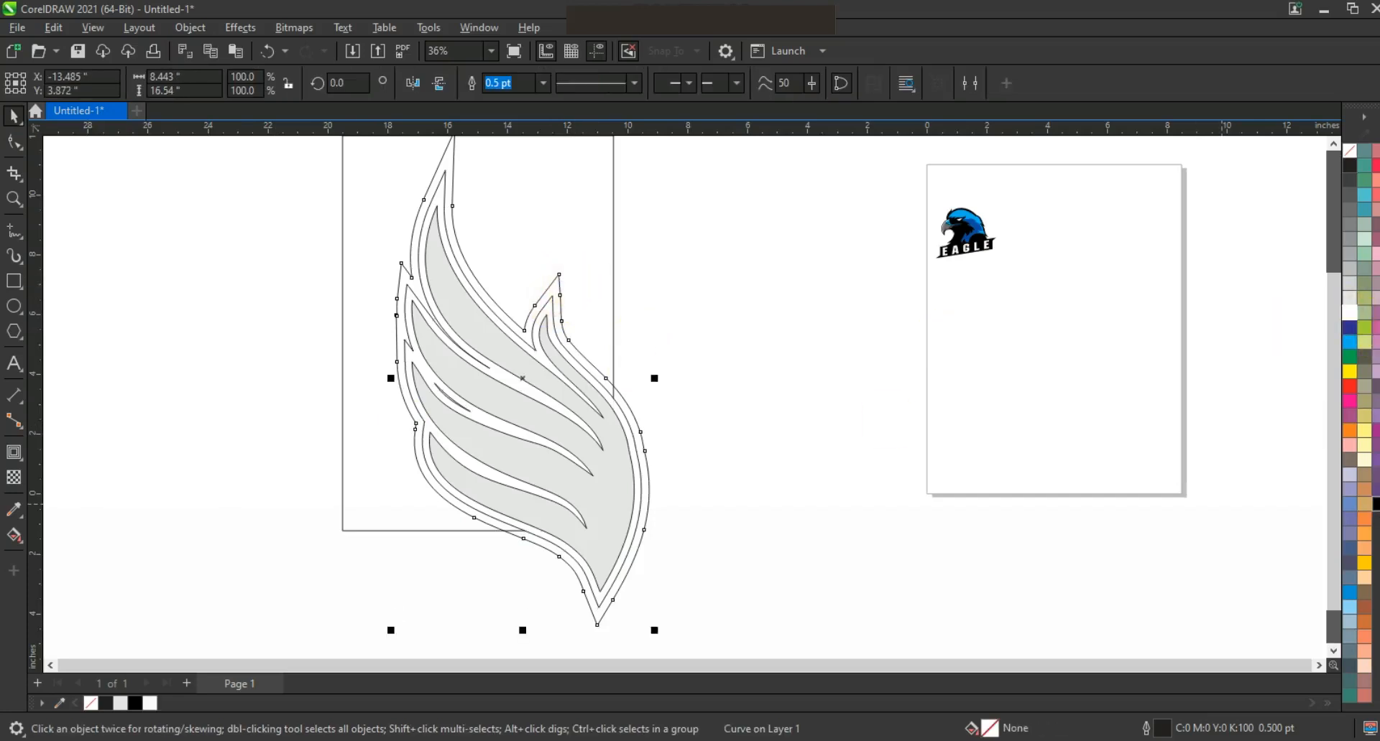
{"action": "left_click", "coordinate": [1375, 504]}
{"action": "left_click", "coordinate": [755, 504]}
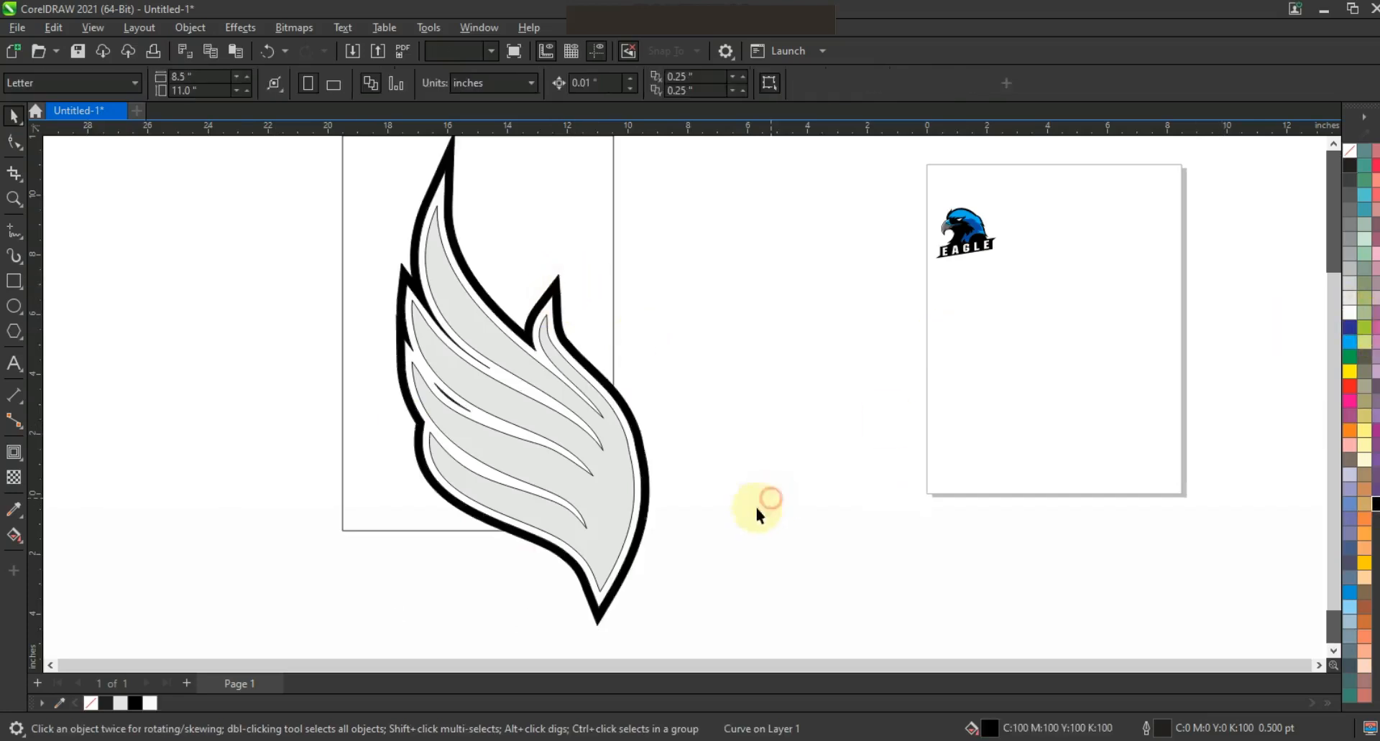
Step: Fill the gray inner feather shape of the wing with black
{"action": "left_click", "coordinate": [534, 415]}
{"action": "key", "text": "shift+F2"}
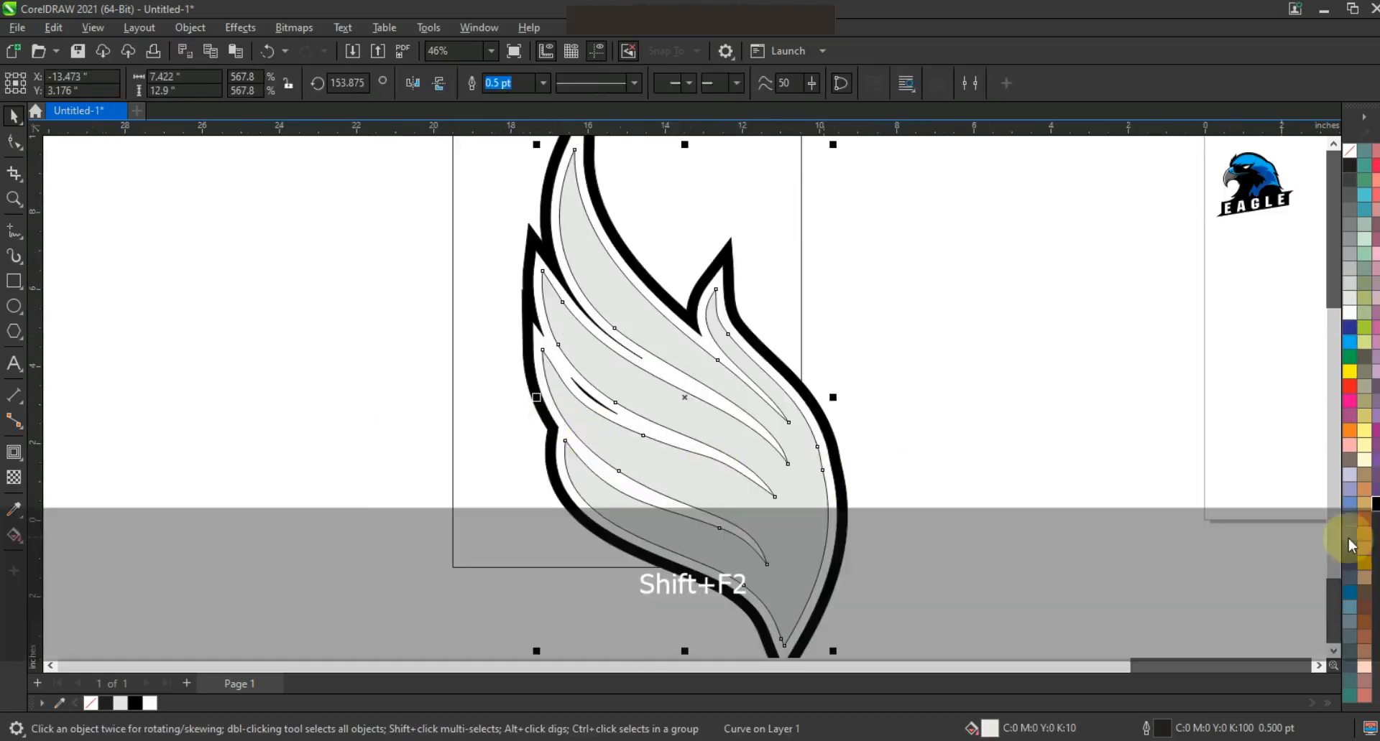
{"action": "left_click", "coordinate": [1376, 504]}
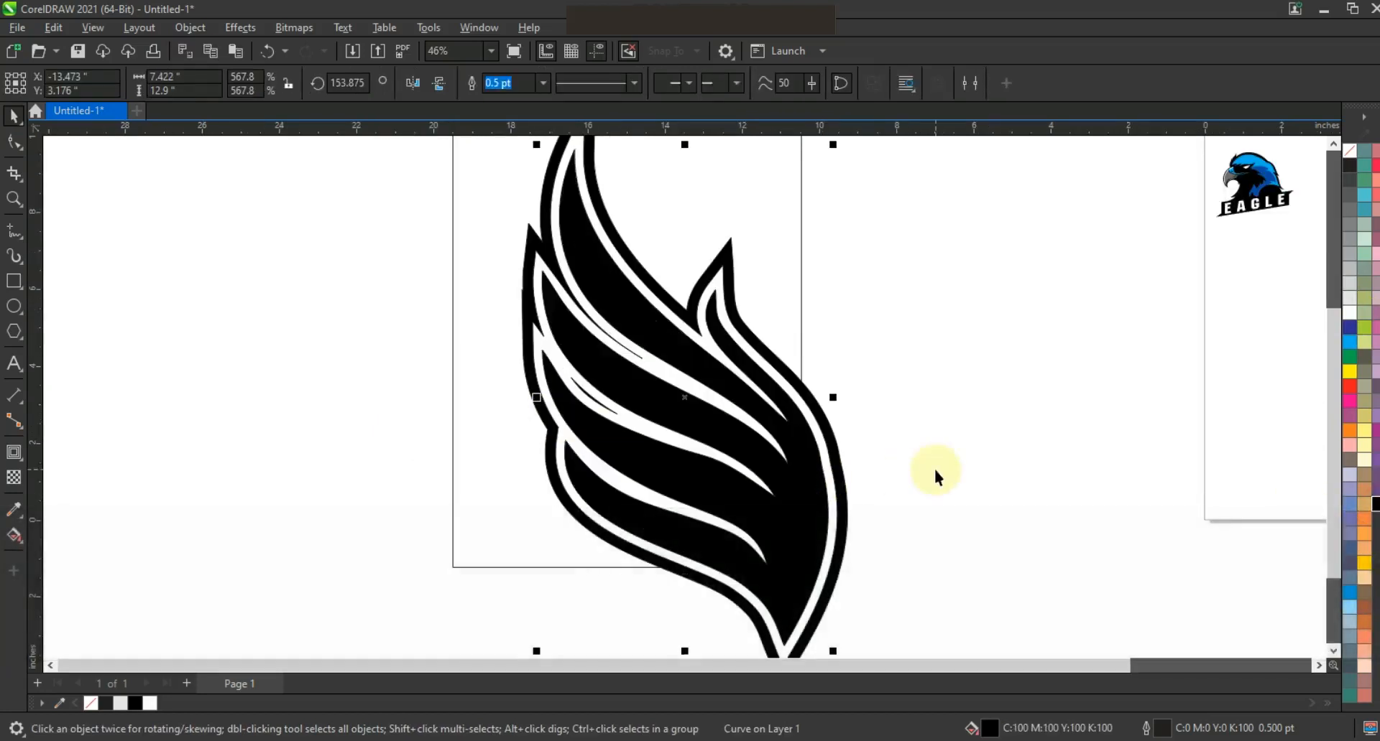
{"action": "left_click", "coordinate": [934, 468]}
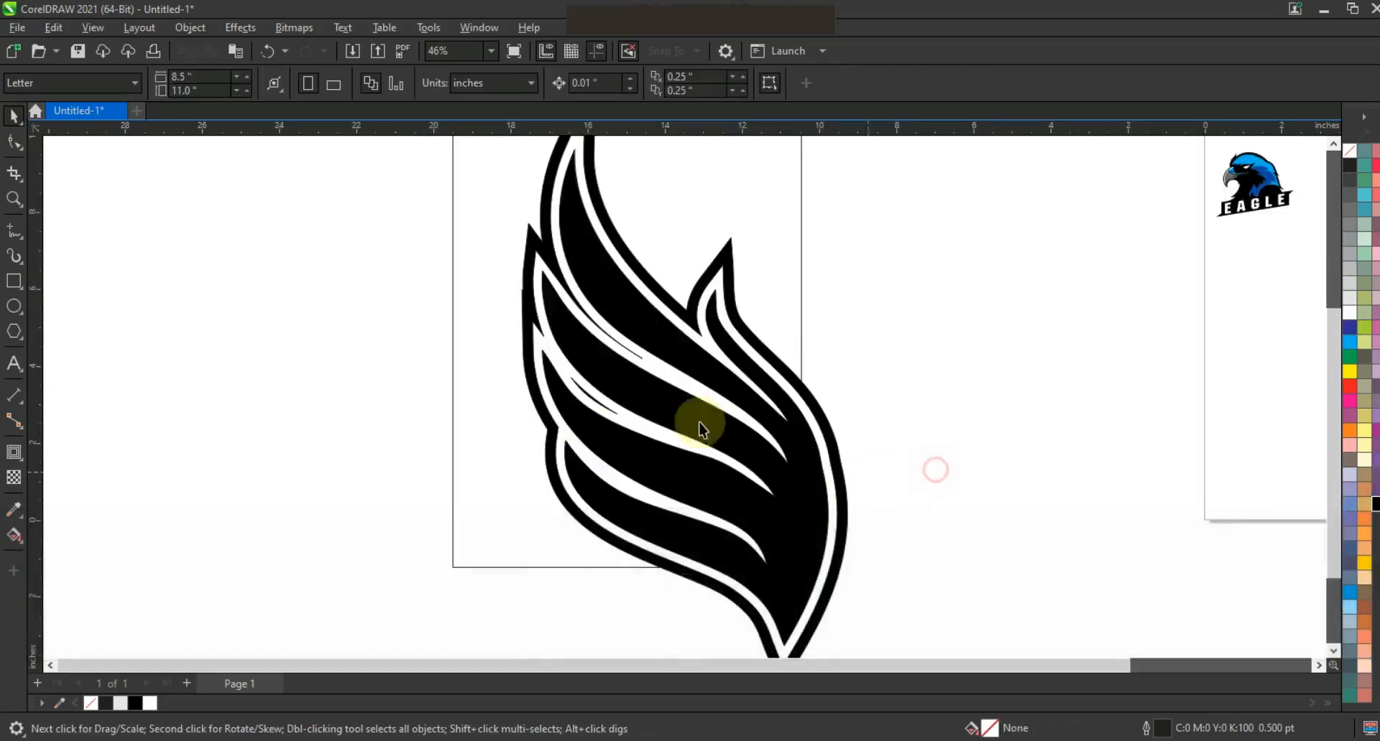
Step: Give the inner feather shape a uniform dark blue fill of C98 M74 Y48 K45
{"action": "left_click", "coordinate": [662, 413]}
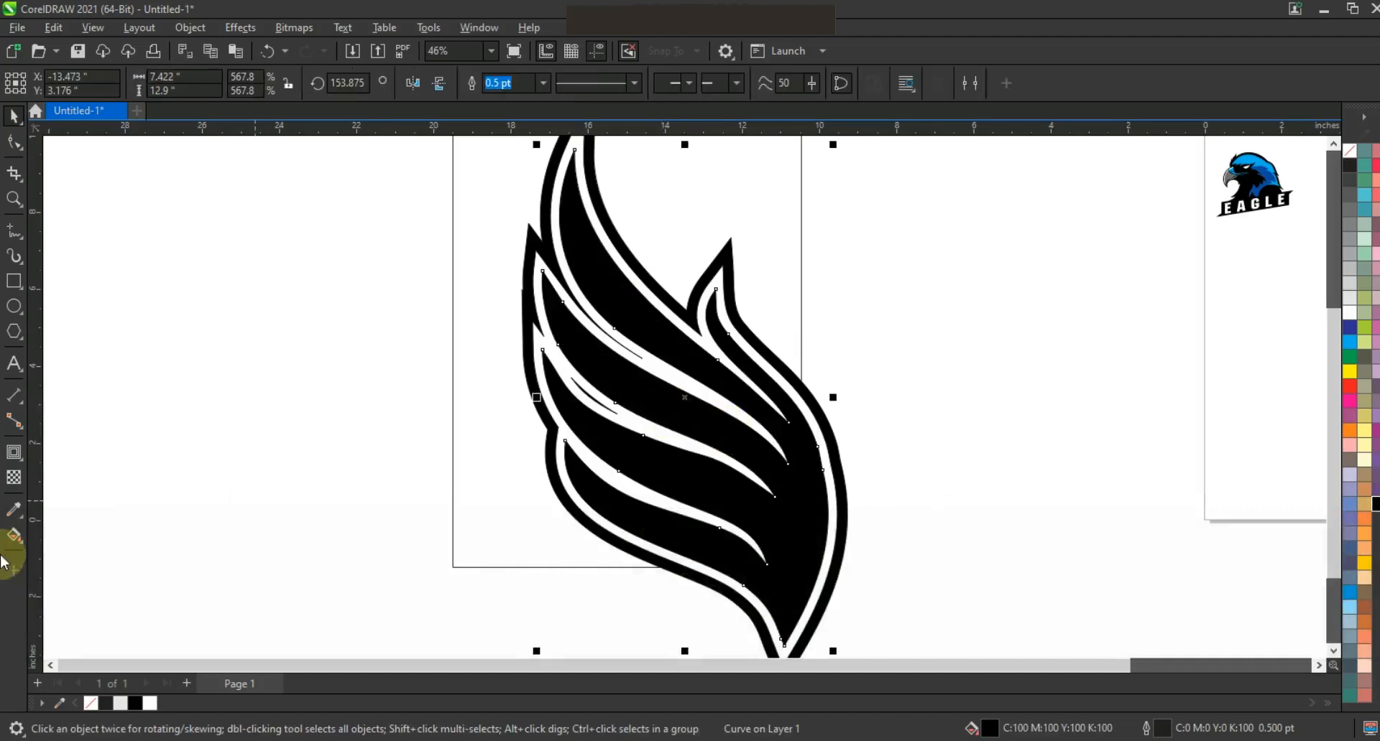
{"action": "left_click", "coordinate": [14, 536]}
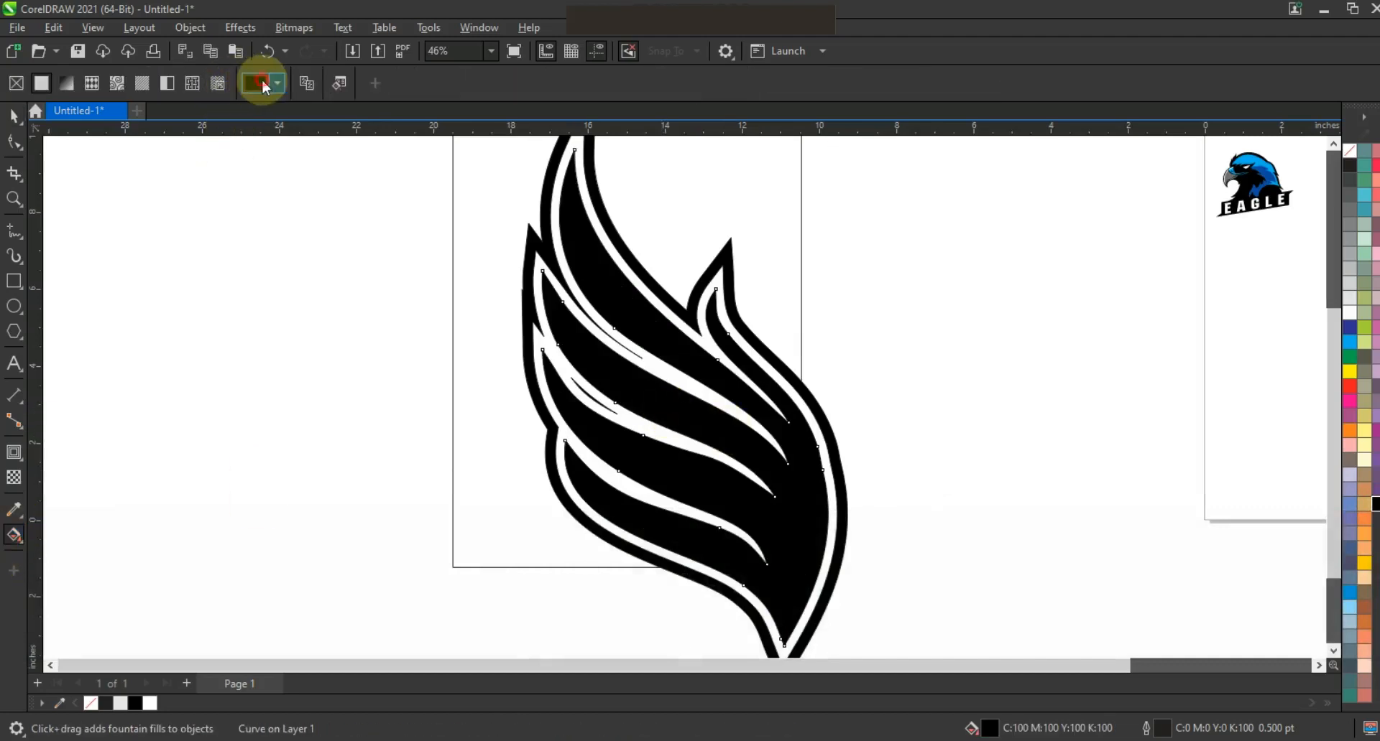
{"action": "left_click", "coordinate": [263, 83]}
{"action": "left_click", "coordinate": [260, 118]}
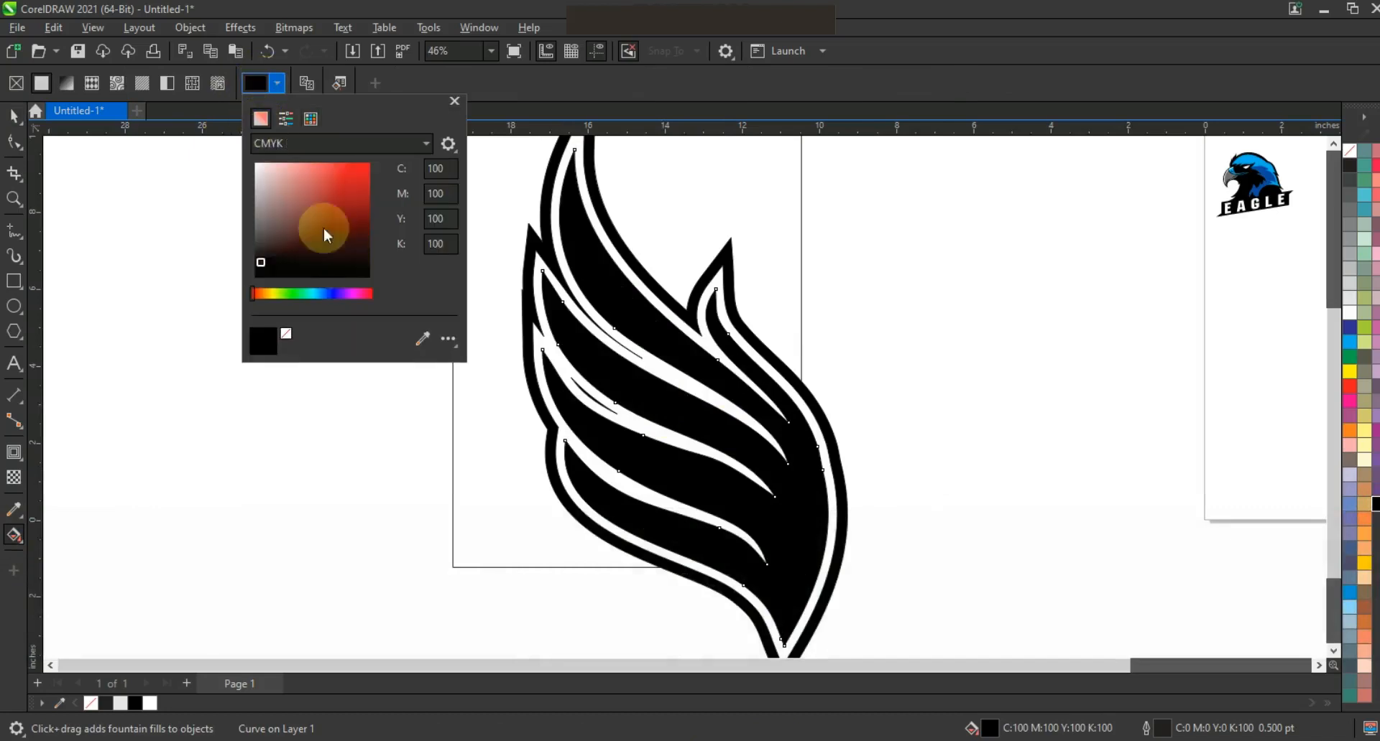
{"action": "left_click_drag", "start_coordinate": [257, 296], "coordinate": [319, 297]}
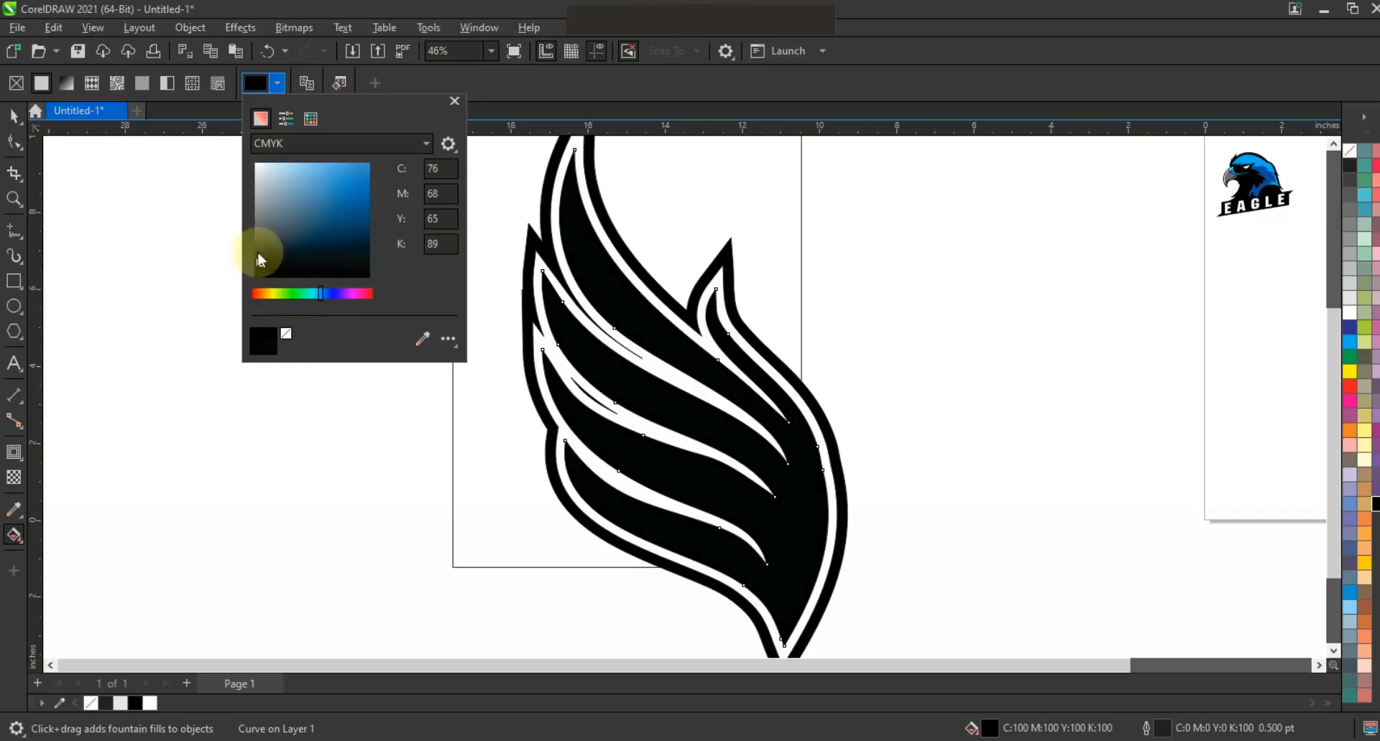
{"action": "left_click", "coordinate": [297, 253]}
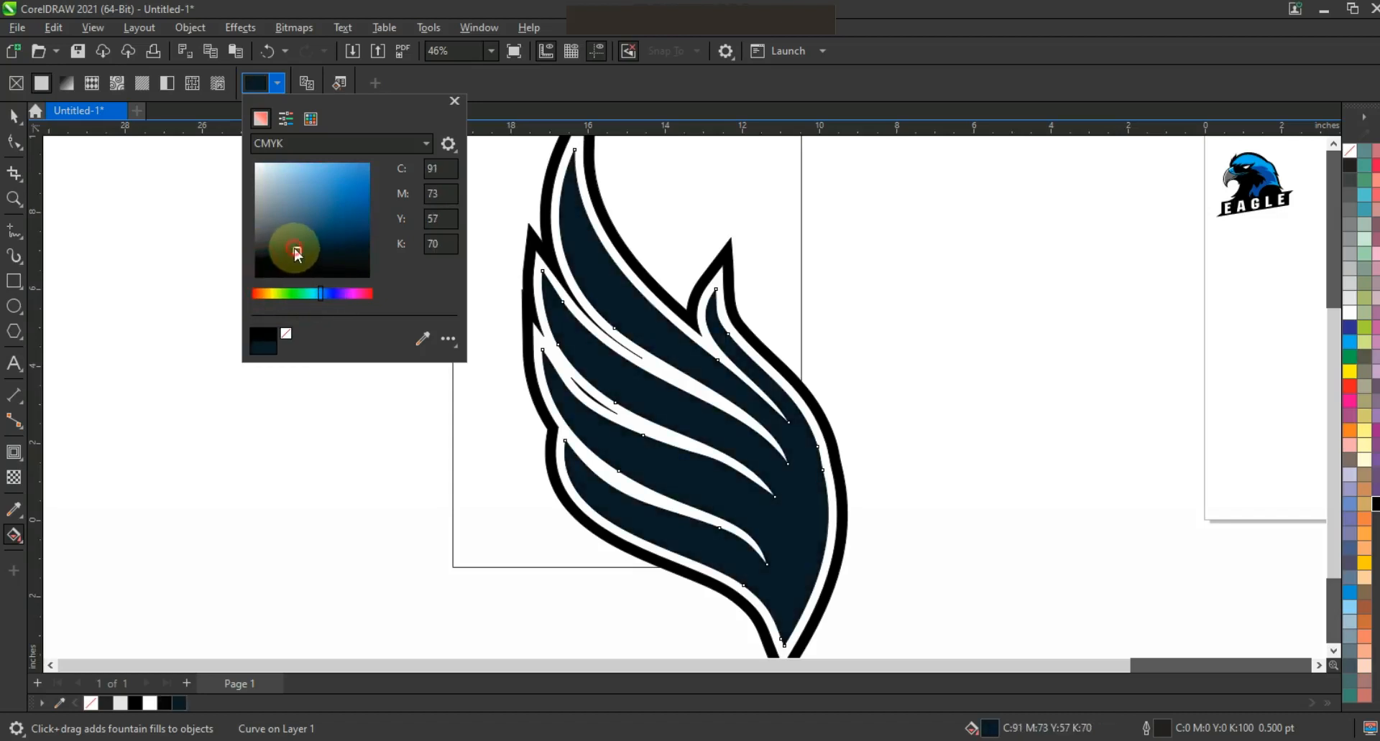
{"action": "left_click", "coordinate": [310, 241]}
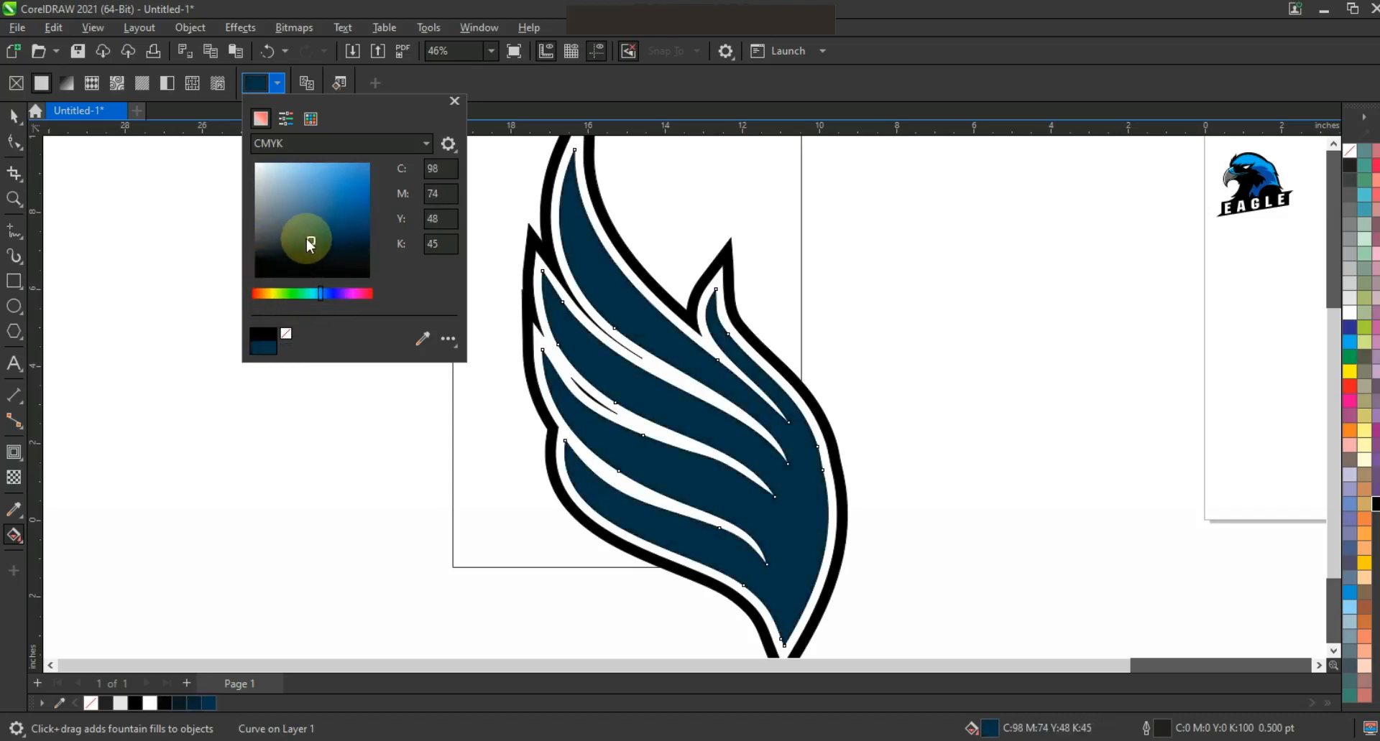
{"action": "left_click", "coordinate": [17, 118]}
{"action": "left_click", "coordinate": [5, 130]}
Step: Apply a linear fountain fill to the inner feather shape, running diagonally from dark blue near the upper feathers to black toward the wing's base
{"action": "left_click", "coordinate": [14, 536]}
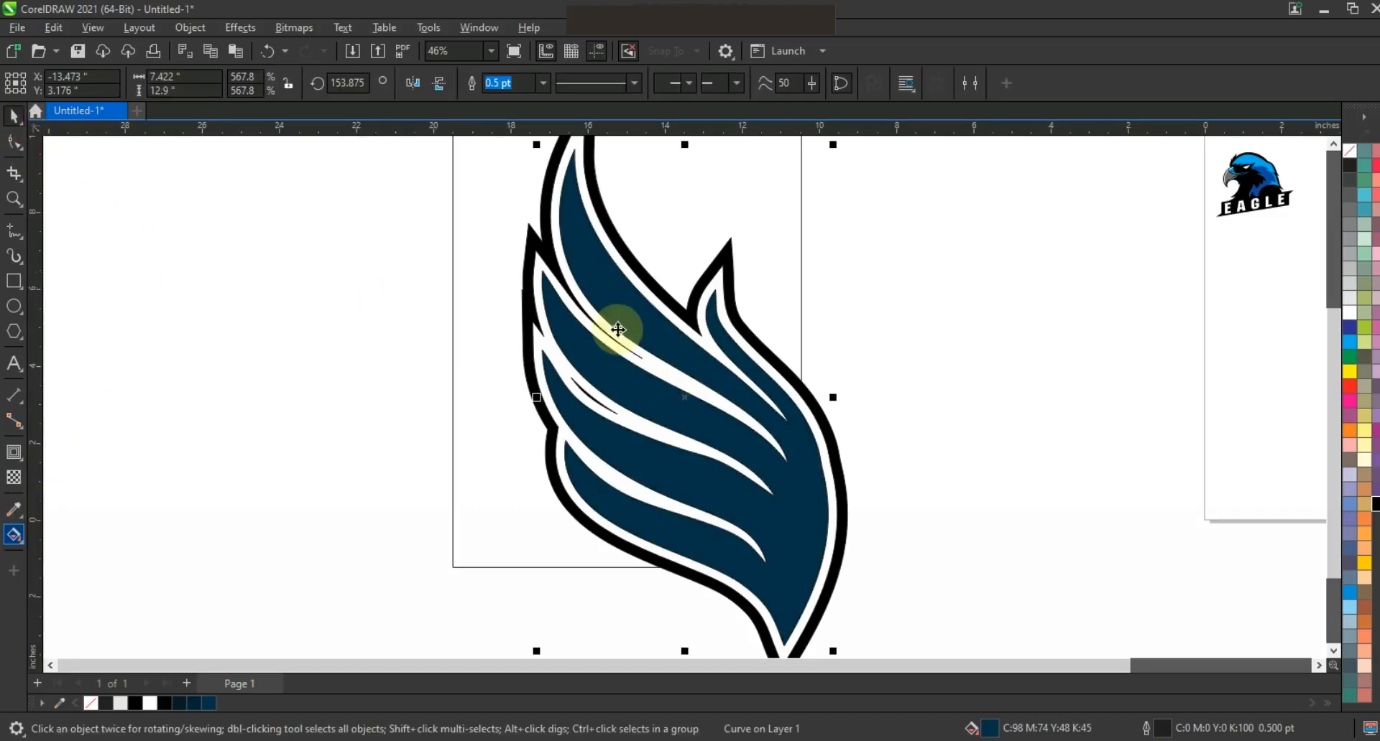
{"action": "left_click_drag", "start_coordinate": [595, 293], "coordinate": [712, 462]}
{"action": "left_click_drag", "start_coordinate": [1360, 543], "coordinate": [734, 497]}
{"action": "left_click_drag", "start_coordinate": [593, 292], "coordinate": [604, 331]}
{"action": "left_click_drag", "start_coordinate": [672, 415], "coordinate": [679, 430]}
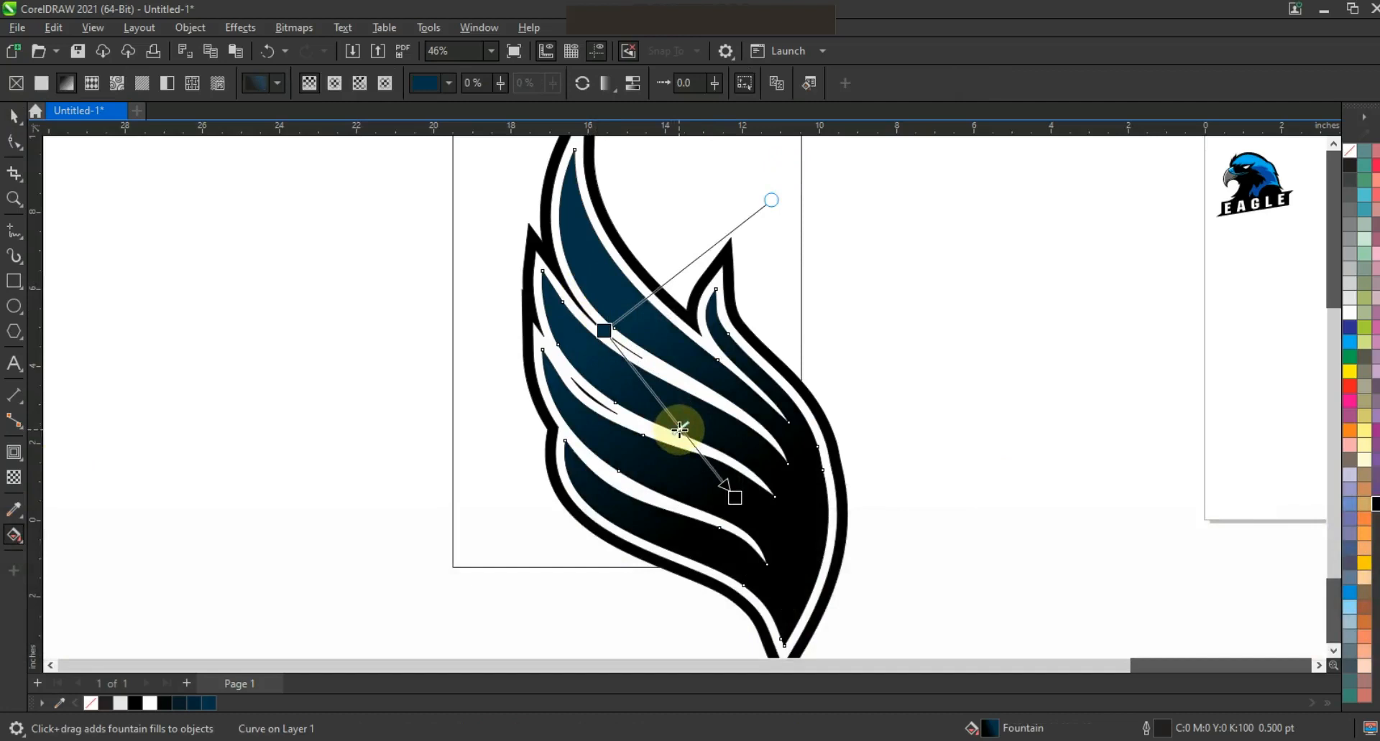
{"action": "left_click", "coordinate": [14, 115]}
{"action": "left_click", "coordinate": [123, 246]}
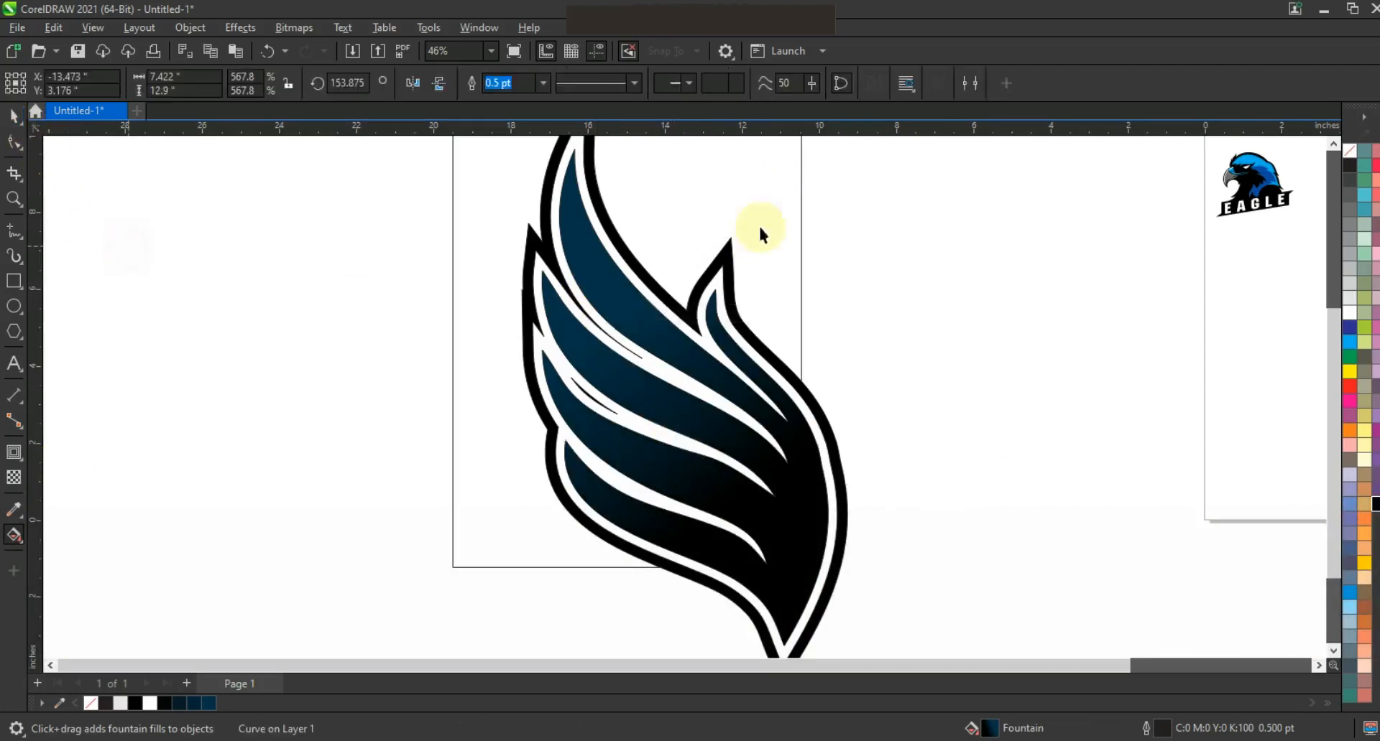
Step: Apply a linear fountain fill to the outermost contour, running from black near the top feather to dark blue toward the wing's lower edge
{"action": "left_click", "coordinate": [727, 251]}
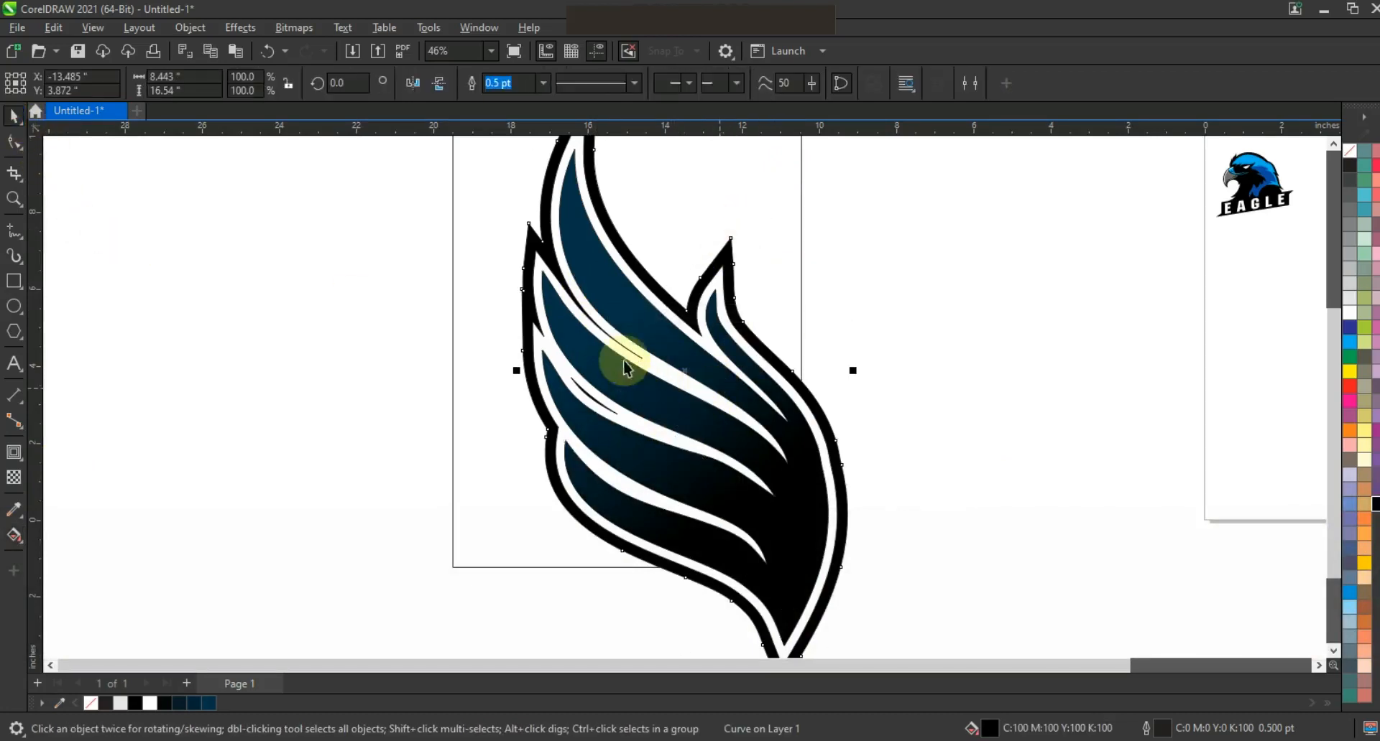
{"action": "key", "text": "g"}
{"action": "left_click_drag", "start_coordinate": [741, 567], "coordinate": [644, 375]}
{"action": "left_click_drag", "start_coordinate": [207, 706], "coordinate": [641, 375]}
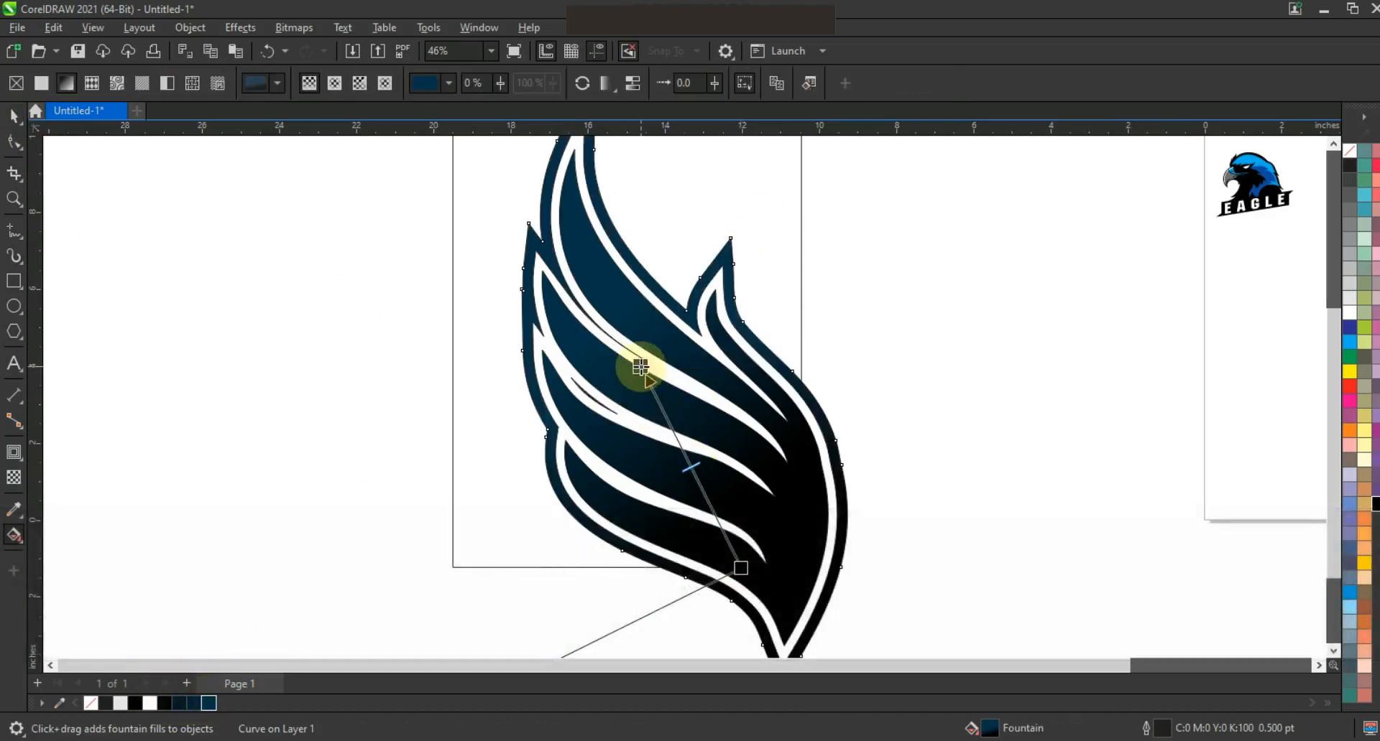
{"action": "left_click_drag", "start_coordinate": [587, 305], "coordinate": [686, 564]}
{"action": "left_click_drag", "start_coordinate": [587, 305], "coordinate": [573, 263]}
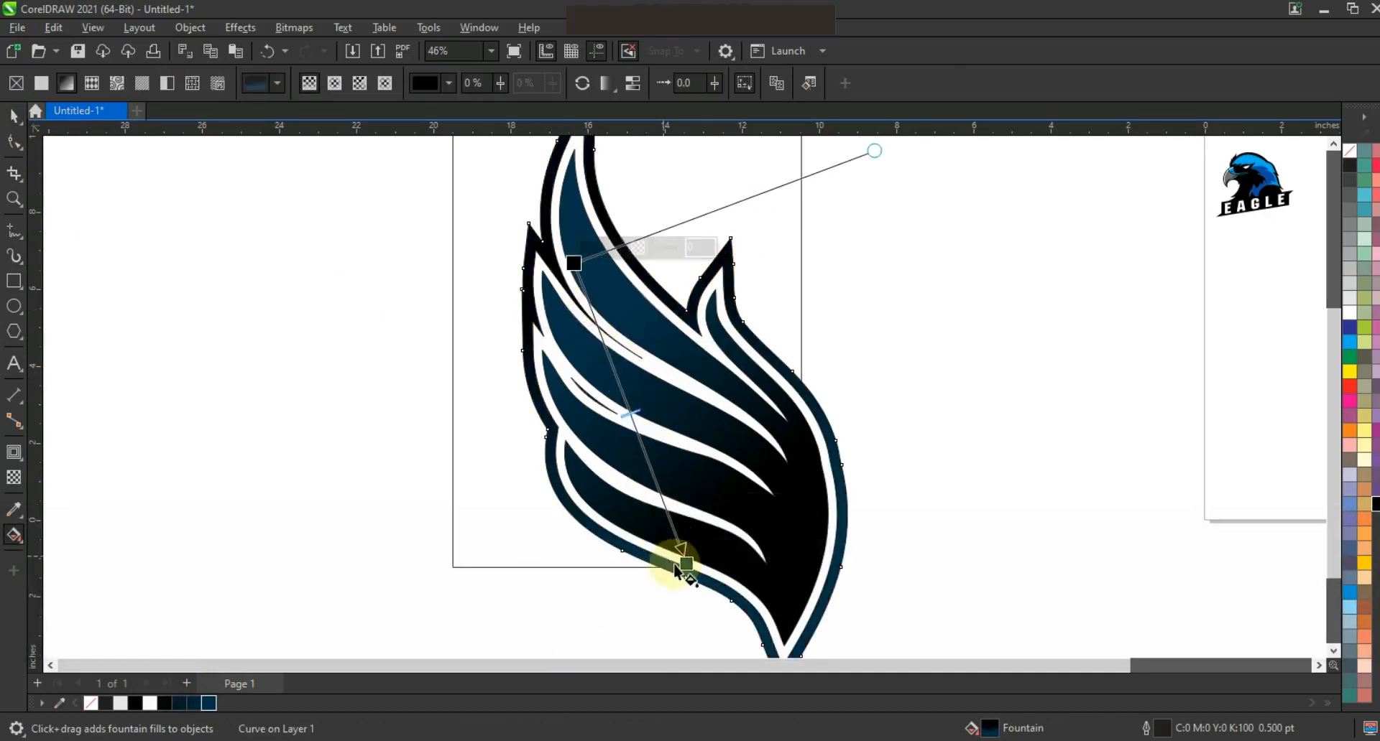
{"action": "left_click_drag", "start_coordinate": [686, 562], "coordinate": [663, 495]}
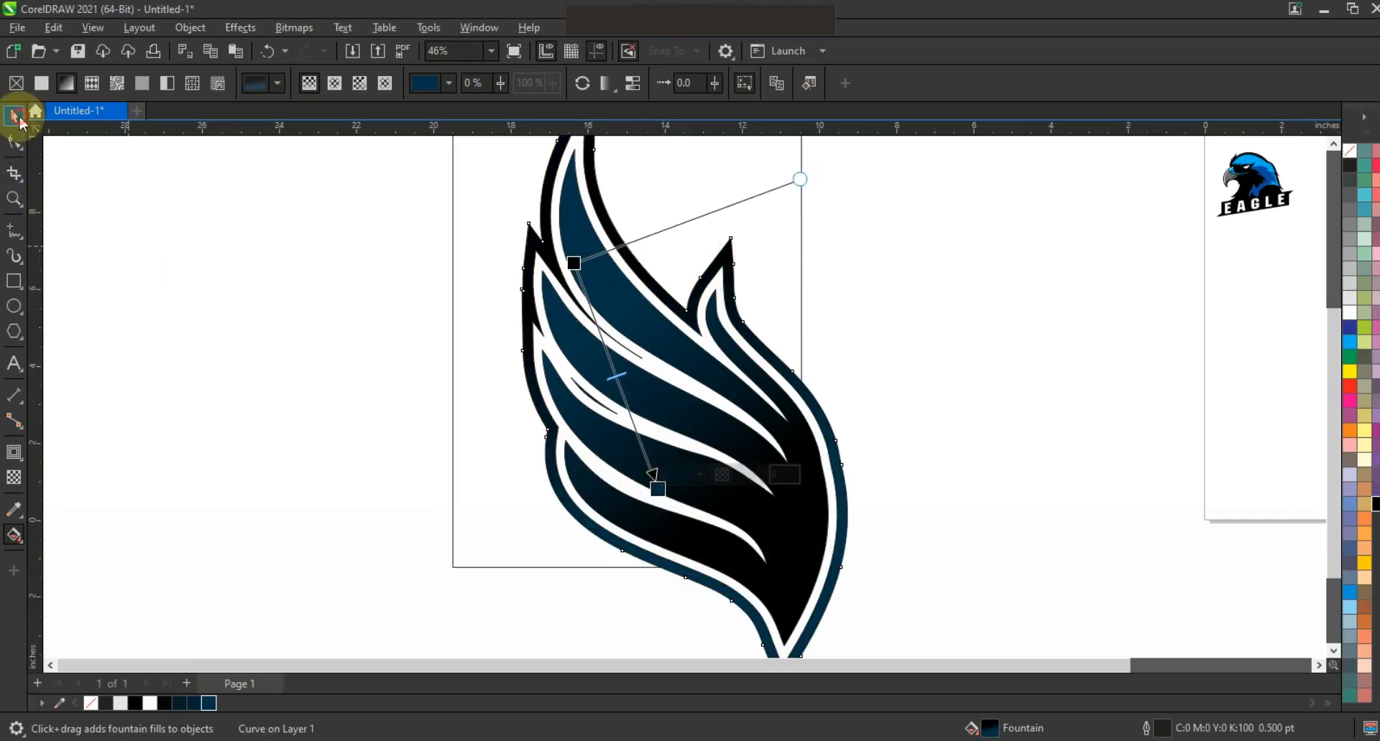
Step: Select all three wing shapes and scale them down proportionally to about 7.37 × 14.44 in over the rectangle
{"action": "left_click", "coordinate": [13, 115]}
{"action": "scroll", "coordinate": [486, 457], "scroll_direction": "down", "scroll_amount": 1}
{"action": "key", "text": "Escape"}
{"action": "left_click_drag", "start_coordinate": [482, 248], "coordinate": [483, 235]}
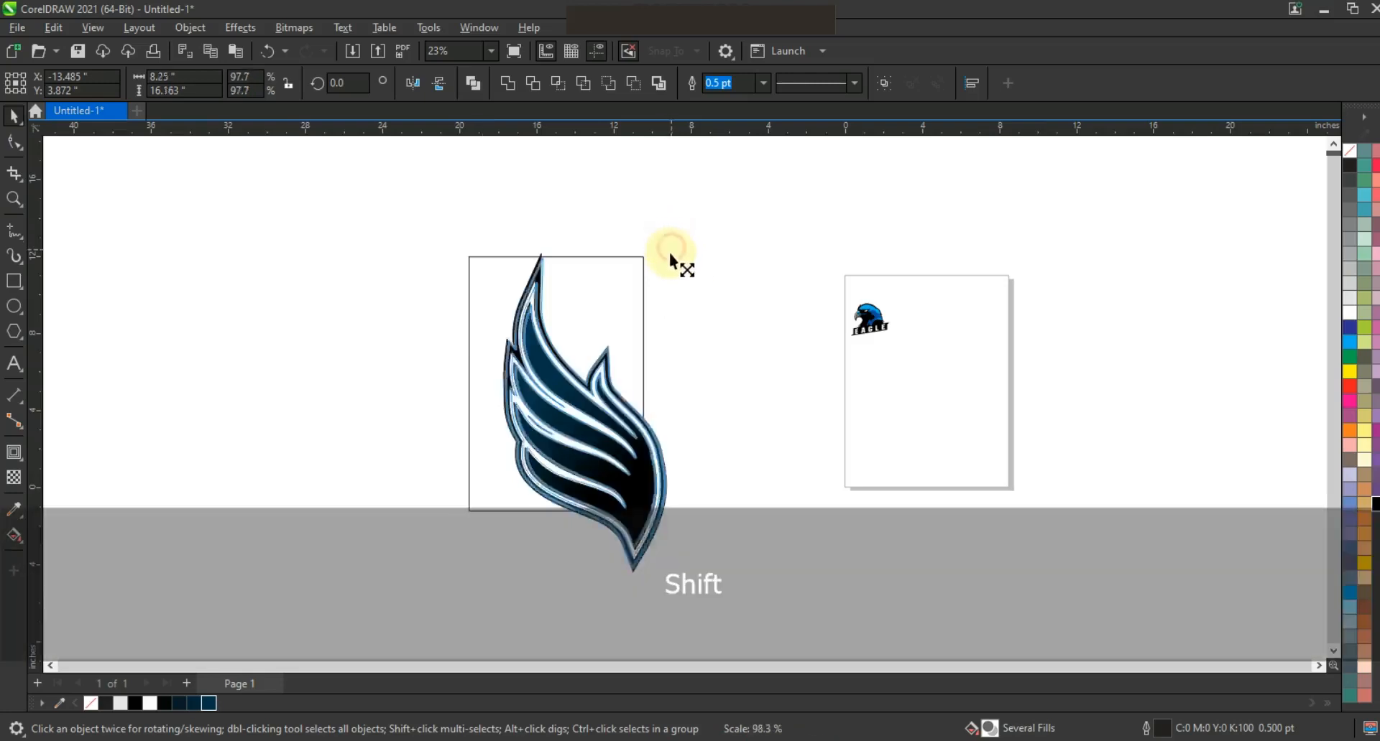
{"action": "left_click_drag", "start_coordinate": [670, 252], "coordinate": [668, 259]}
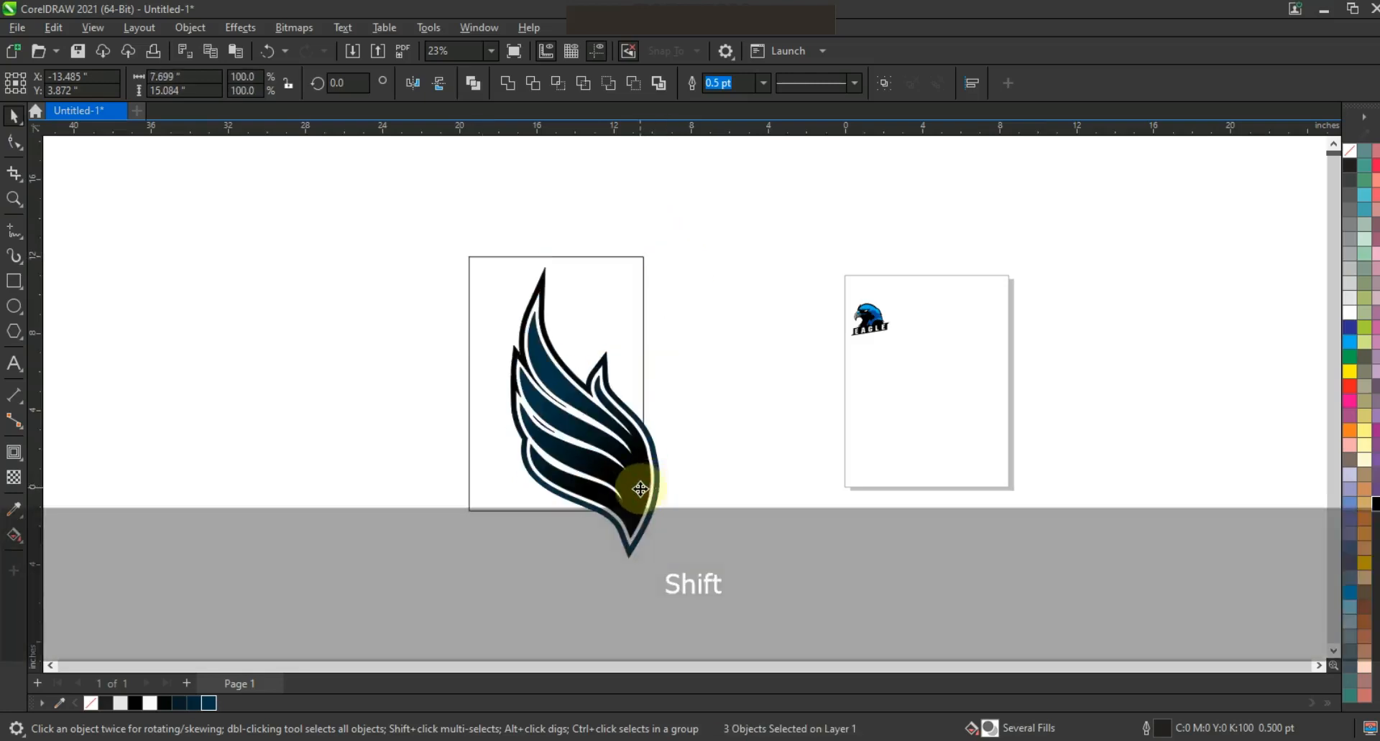
{"action": "left_click_drag", "start_coordinate": [741, 579], "coordinate": [399, 227]}
{"action": "key", "text": "shift+F2"}
{"action": "key", "text": "Escape"}
{"action": "left_click_drag", "start_coordinate": [862, 648], "coordinate": [841, 586]}
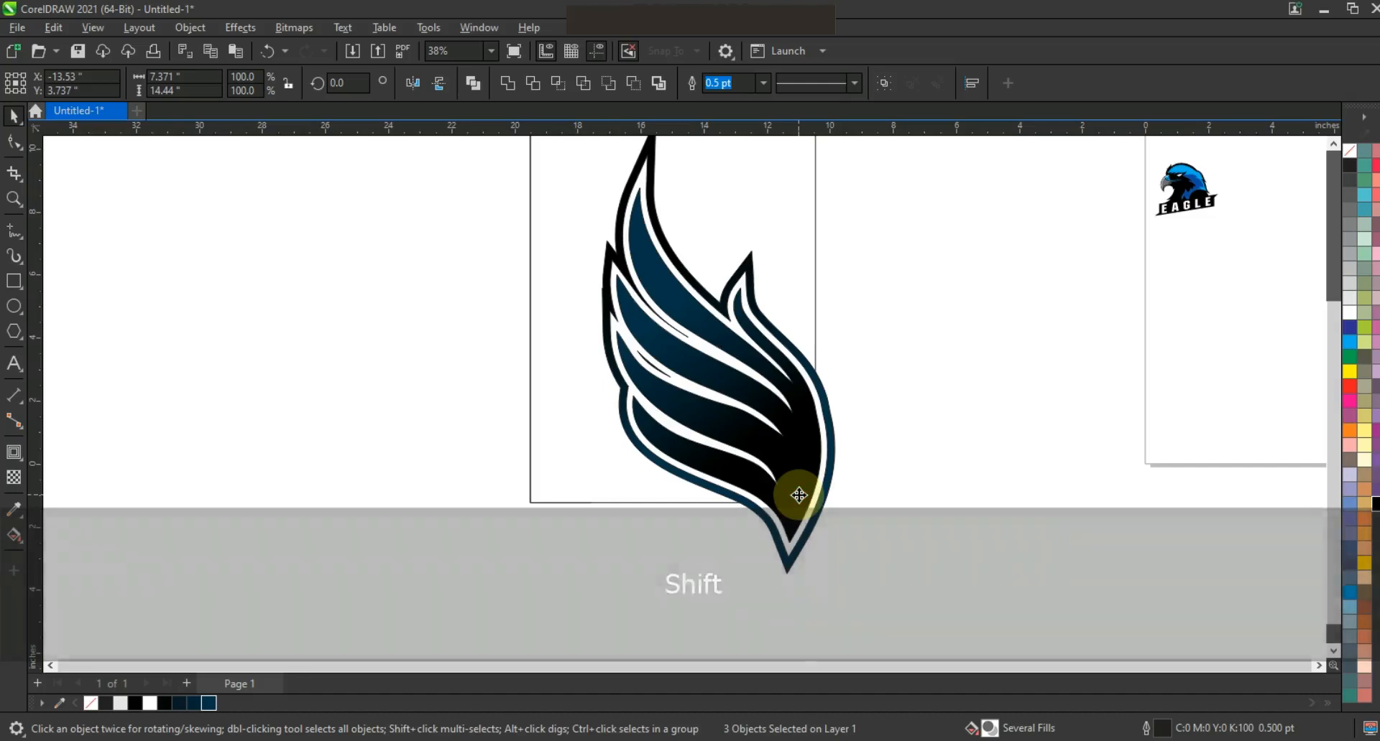
Step: PowerClip the three wing shapes inside the tall rectangle
{"action": "left_click", "coordinate": [798, 496]}
{"action": "right_click", "coordinate": [821, 488]}
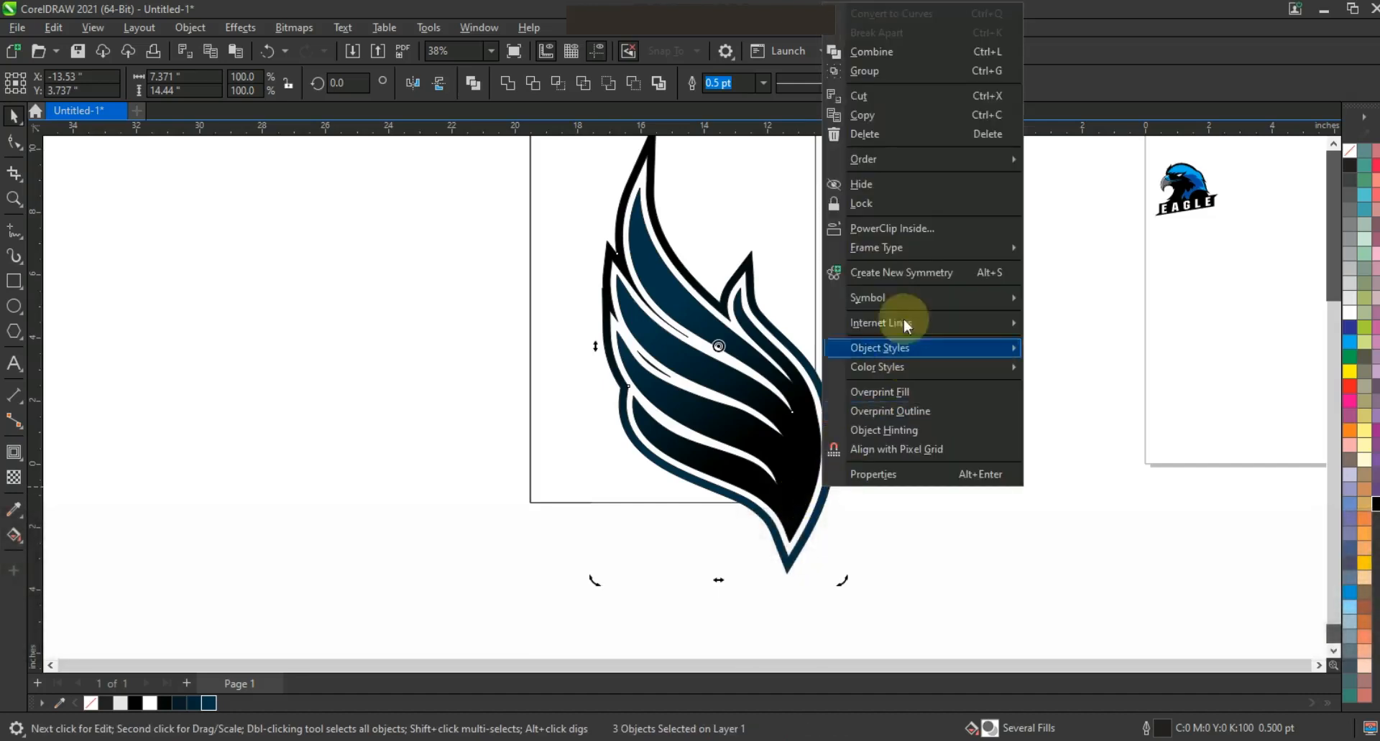
{"action": "left_click", "coordinate": [895, 227]}
{"action": "left_click", "coordinate": [597, 468]}
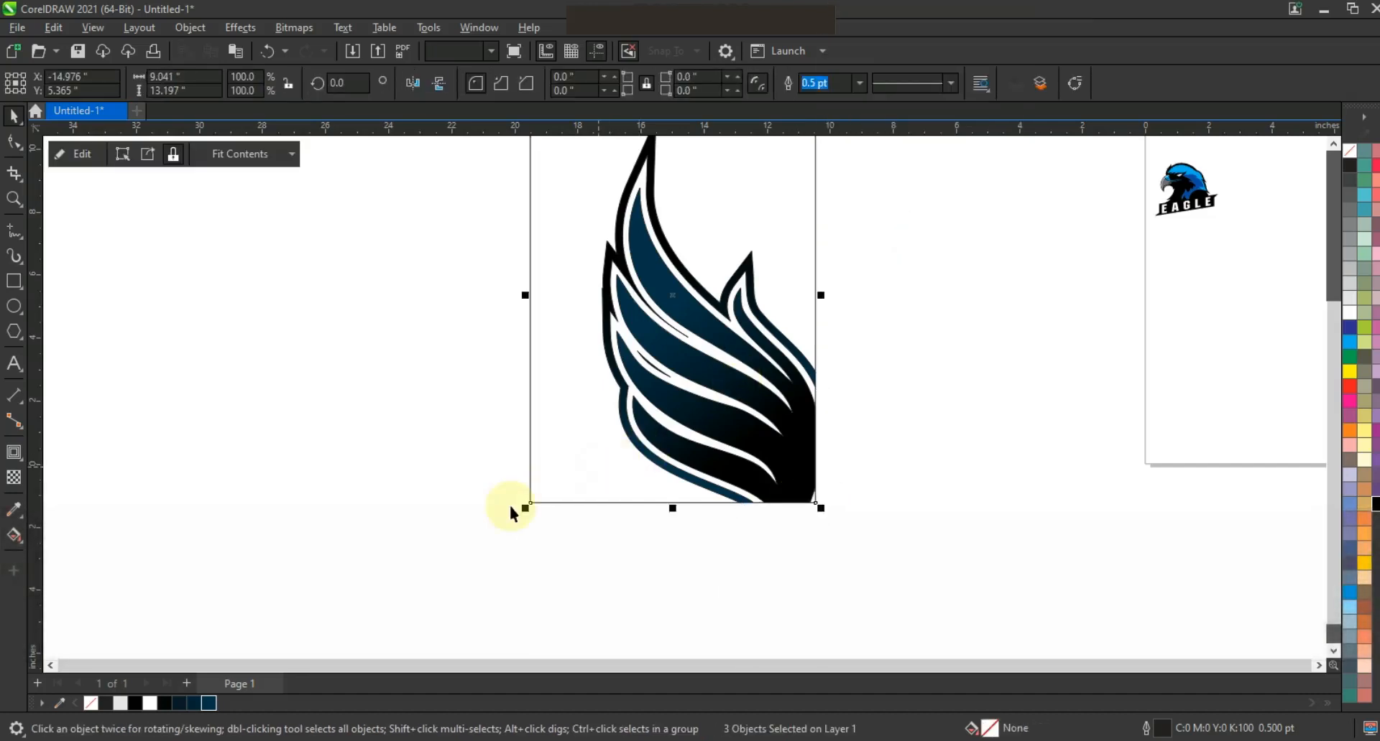
{"action": "key", "text": "shift+F2"}
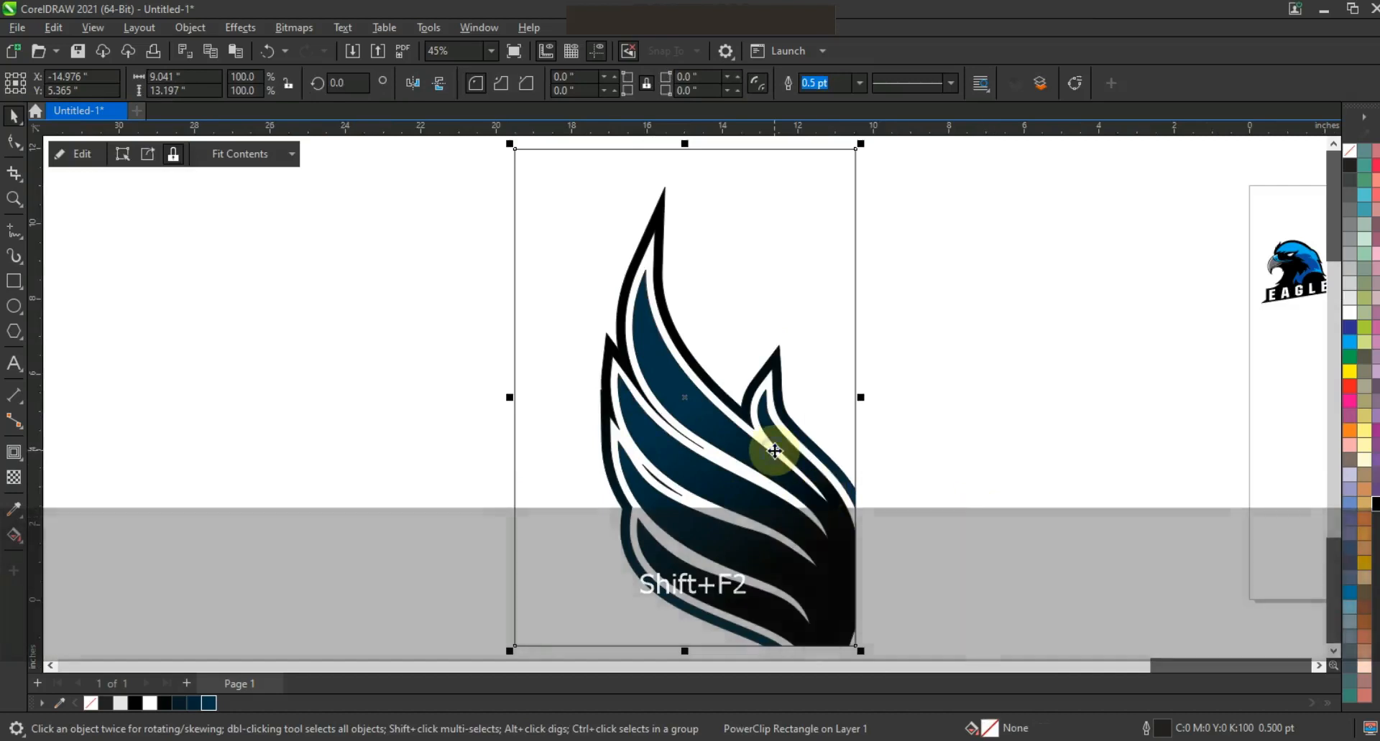
Step: Open the PowerClip contents for editing and shift the whole wing slightly right and down within the rectangle
{"action": "right_click", "coordinate": [765, 446]}
{"action": "left_click", "coordinate": [845, 235]}
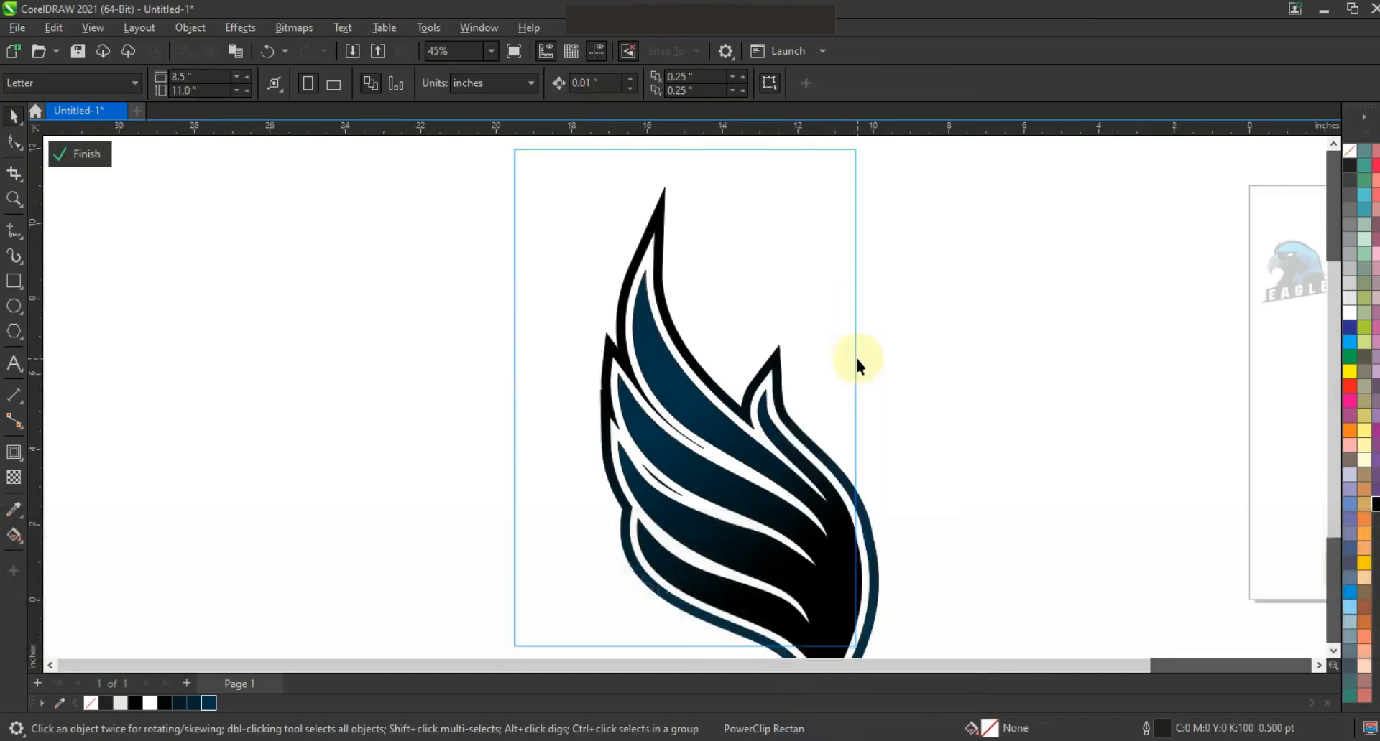
{"action": "key", "text": "ctrl+a"}
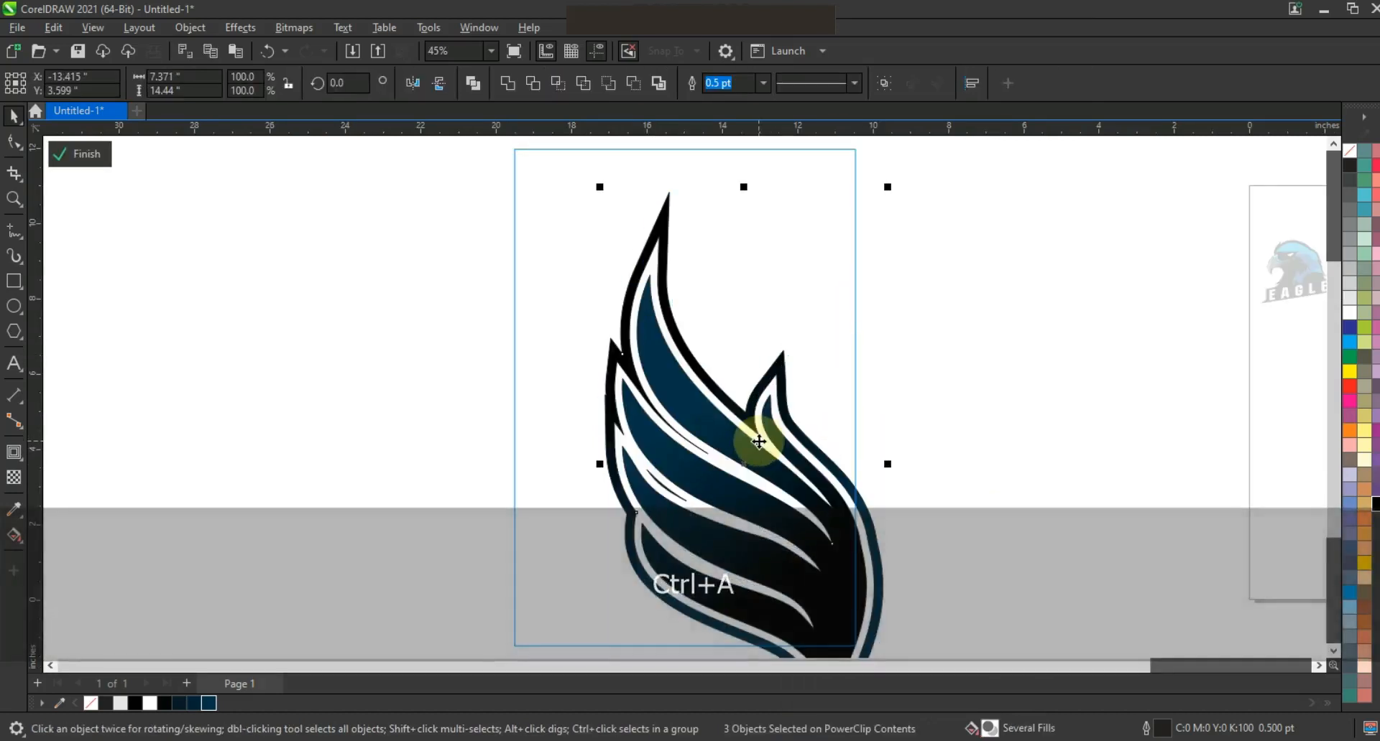
{"action": "left_click", "coordinate": [922, 423]}
Step: Delete the extra nodes along the outermost contour on the top feather, the small right feather, the left side and the lower edge
{"action": "left_click", "coordinate": [667, 246]}
{"action": "left_click", "coordinate": [14, 142]}
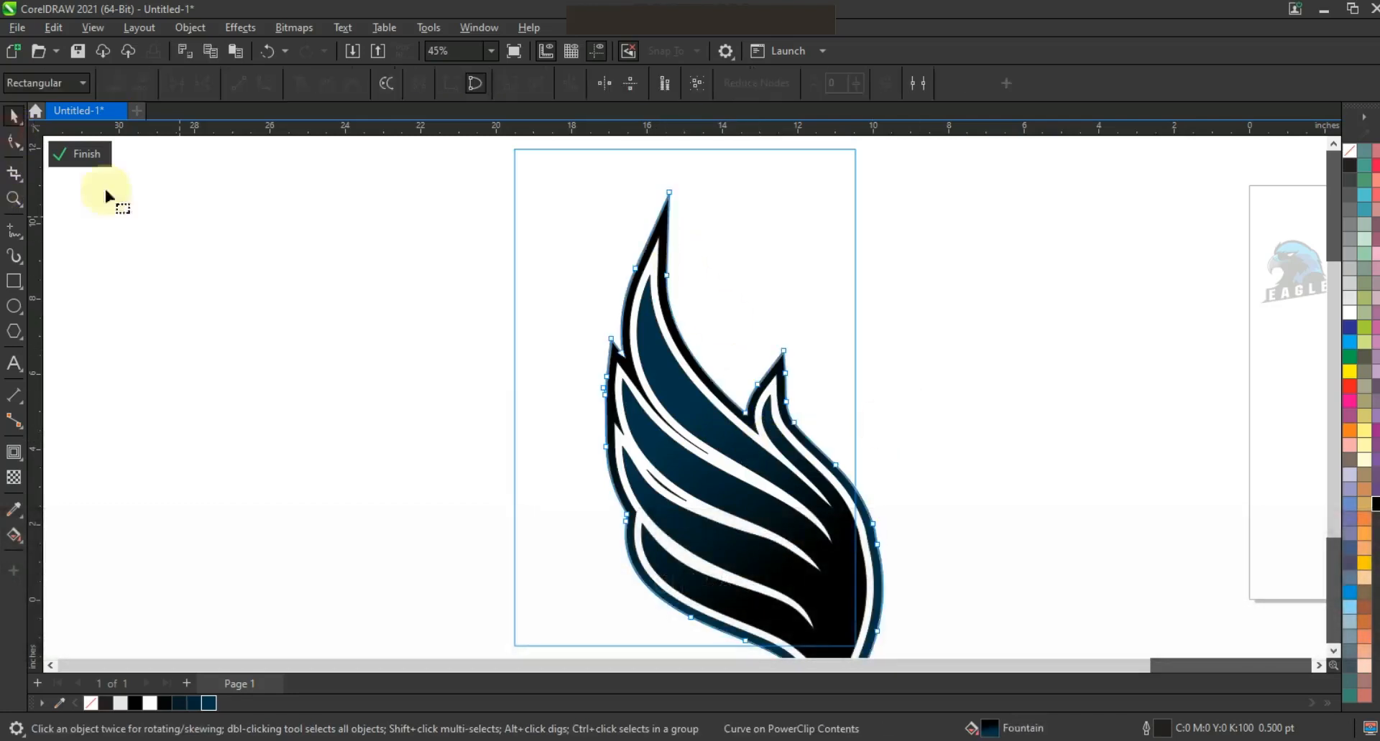
{"action": "key", "text": "Delete"}
{"action": "left_click_drag", "start_coordinate": [599, 244], "coordinate": [659, 296]}
{"action": "key", "text": "Delete"}
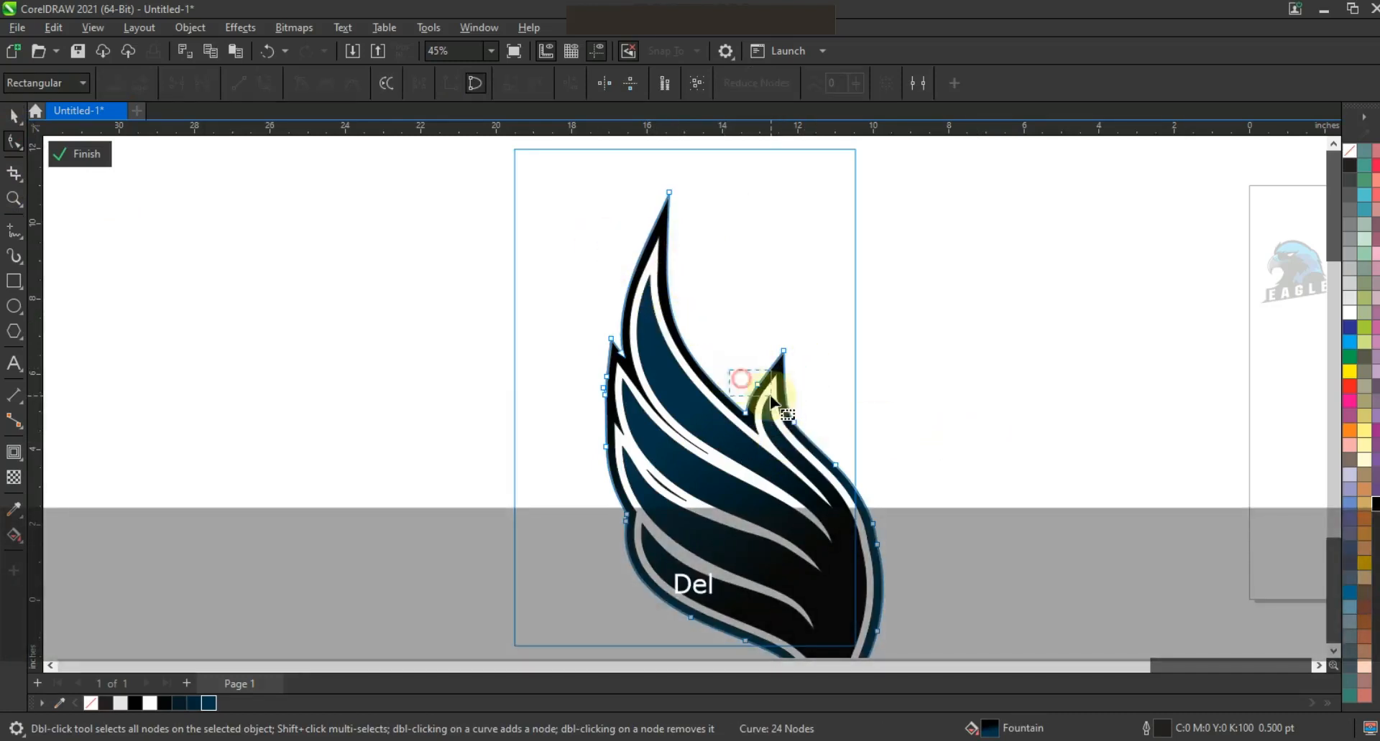
{"action": "key", "text": "Delete"}
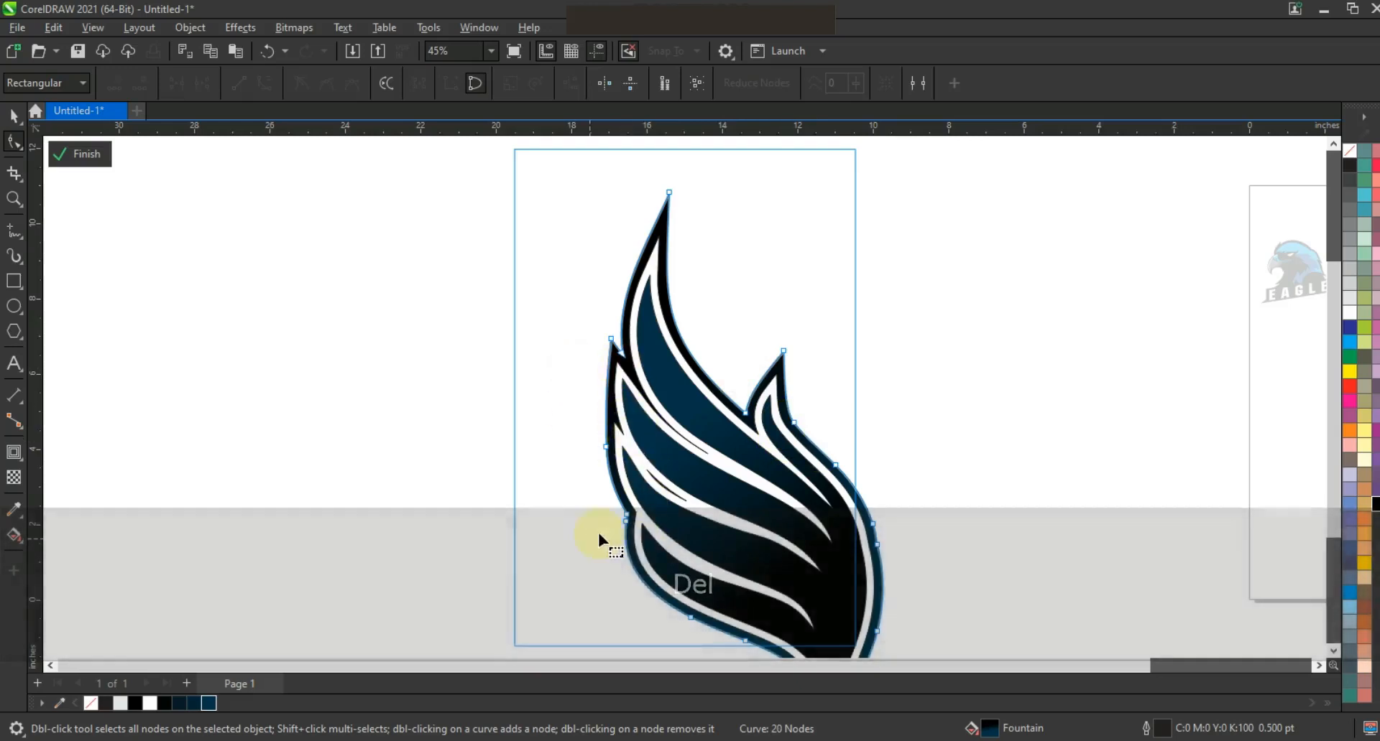
{"action": "left_click_drag", "start_coordinate": [599, 547], "coordinate": [644, 526]}
{"action": "key", "text": "Delete"}
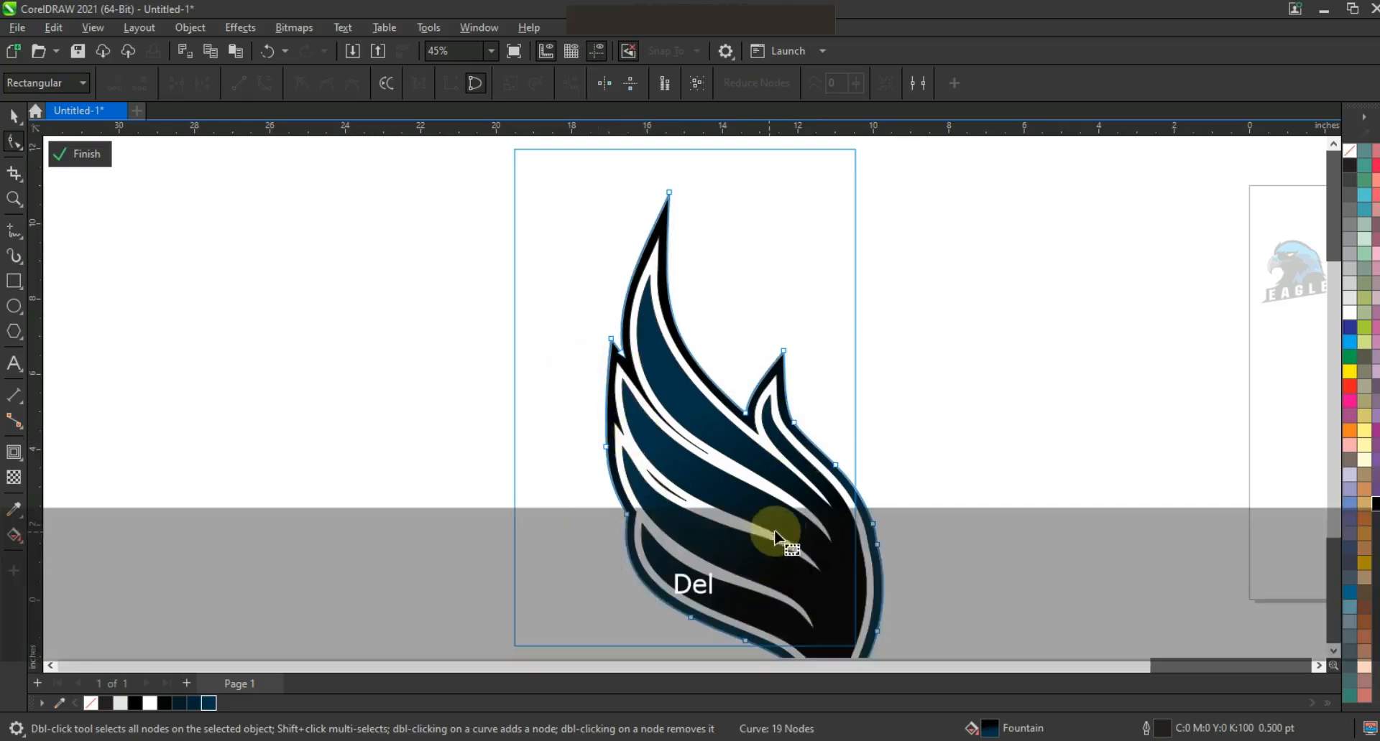
{"action": "left_click_drag", "start_coordinate": [727, 645], "coordinate": [726, 648]}
{"action": "key", "text": "Delete"}
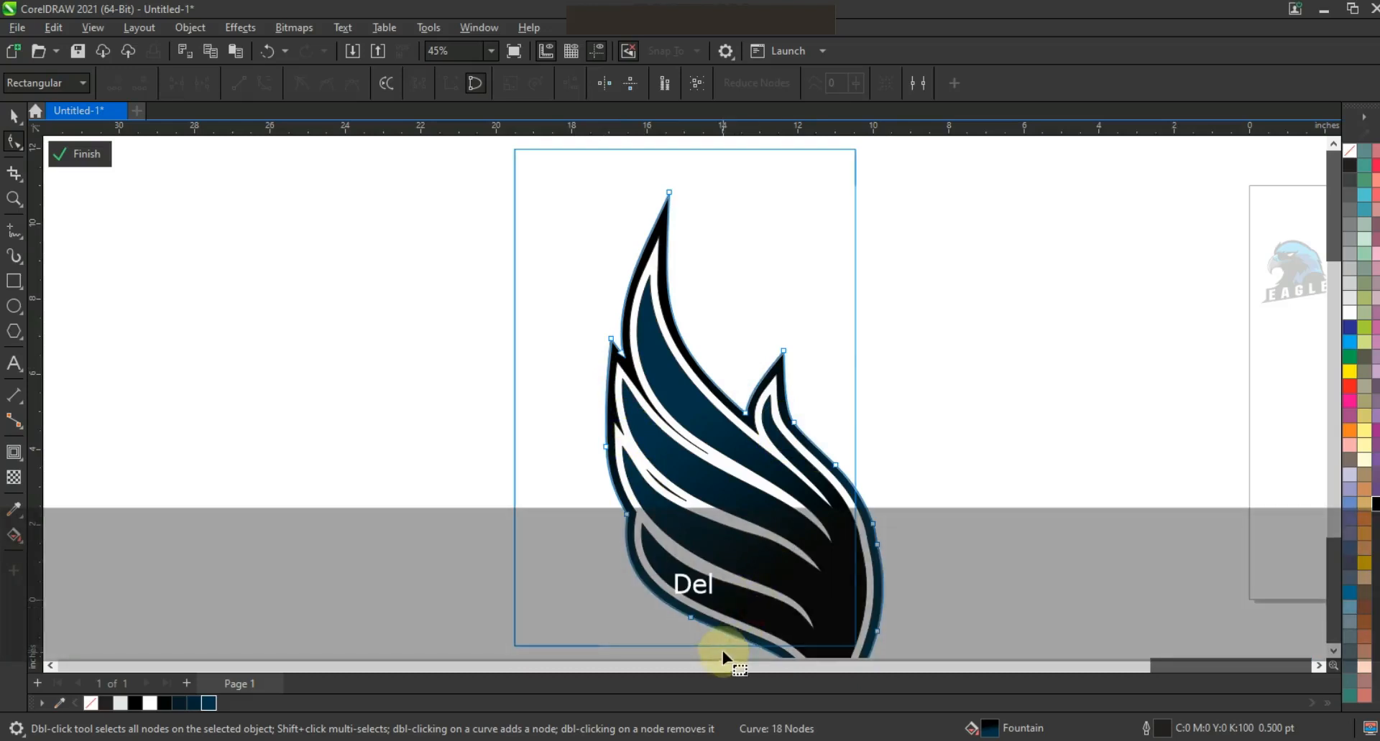
Step: Finish editing the PowerClip contents and deselect the rectangle
{"action": "right_click", "coordinate": [735, 406]}
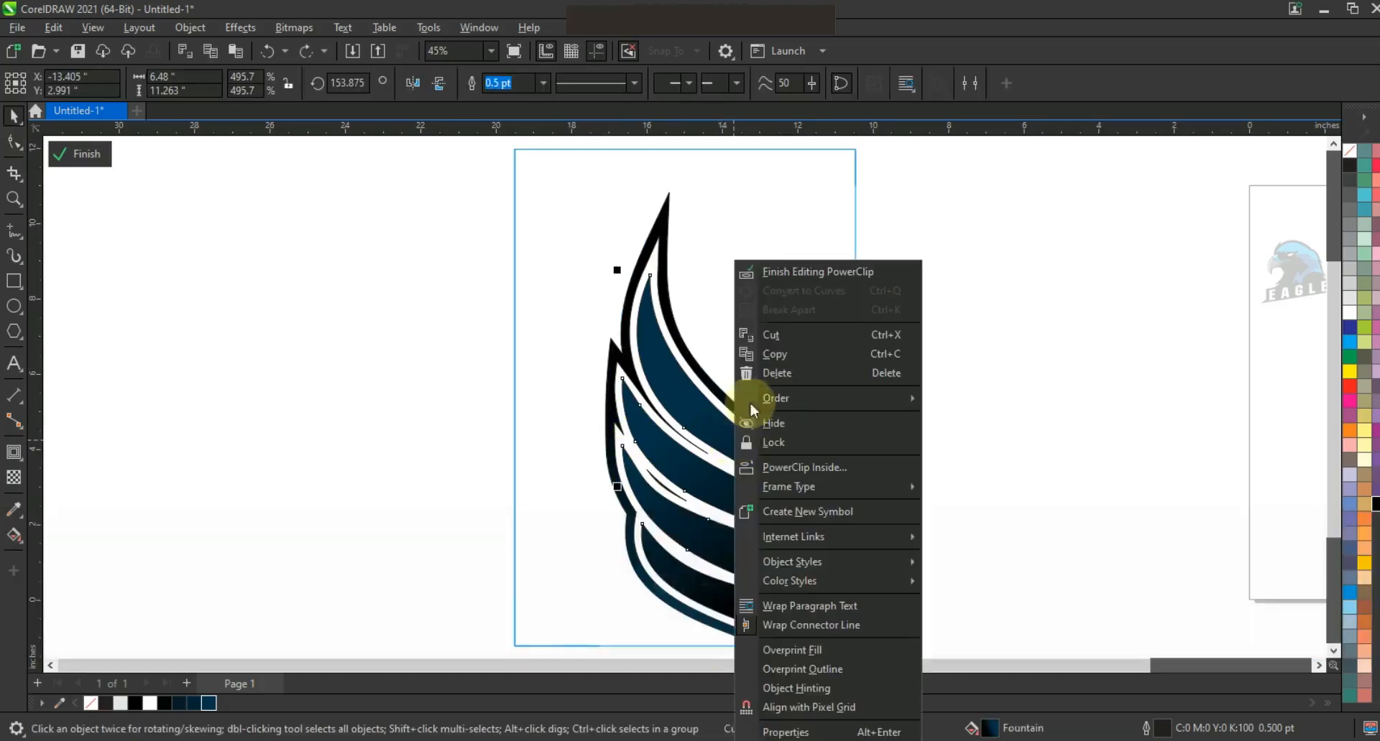
{"action": "left_click", "coordinate": [775, 275]}
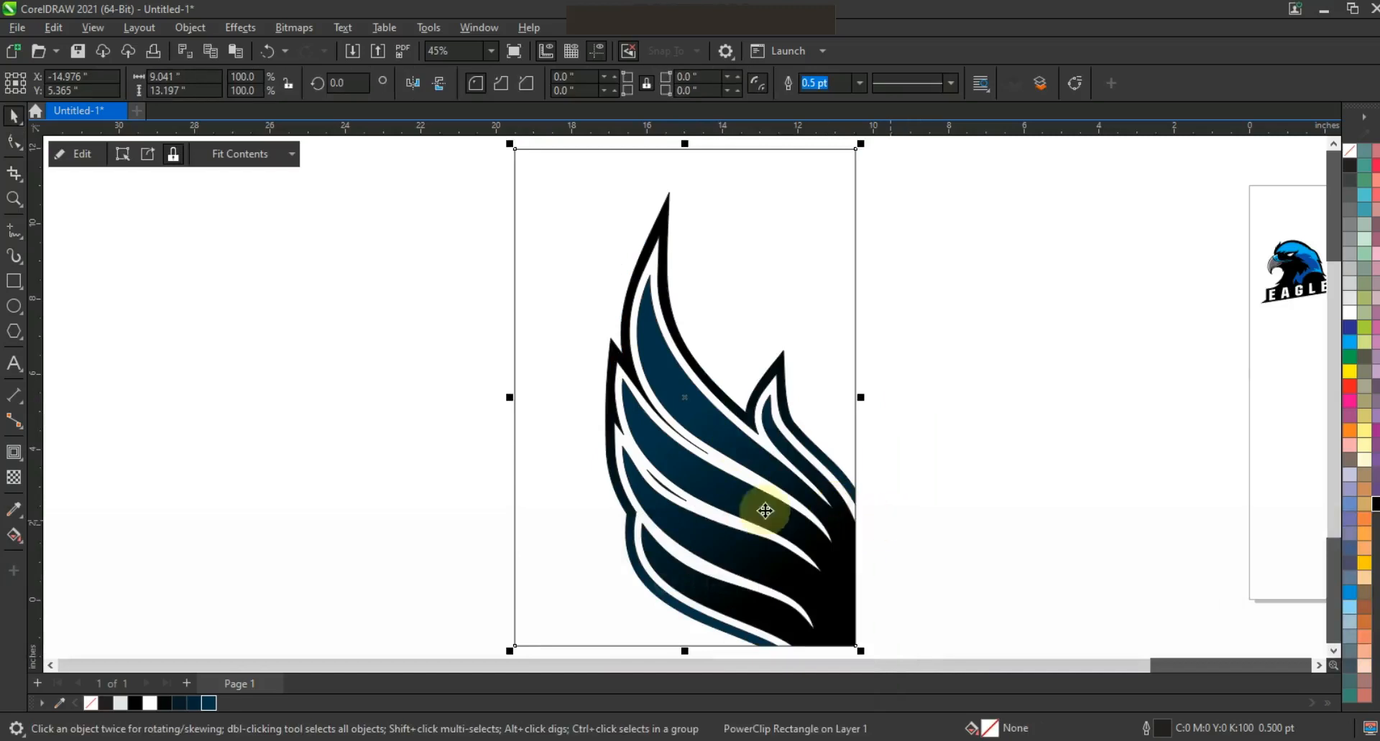
{"action": "key", "text": "shift+F2"}
{"action": "key", "text": "Escape"}
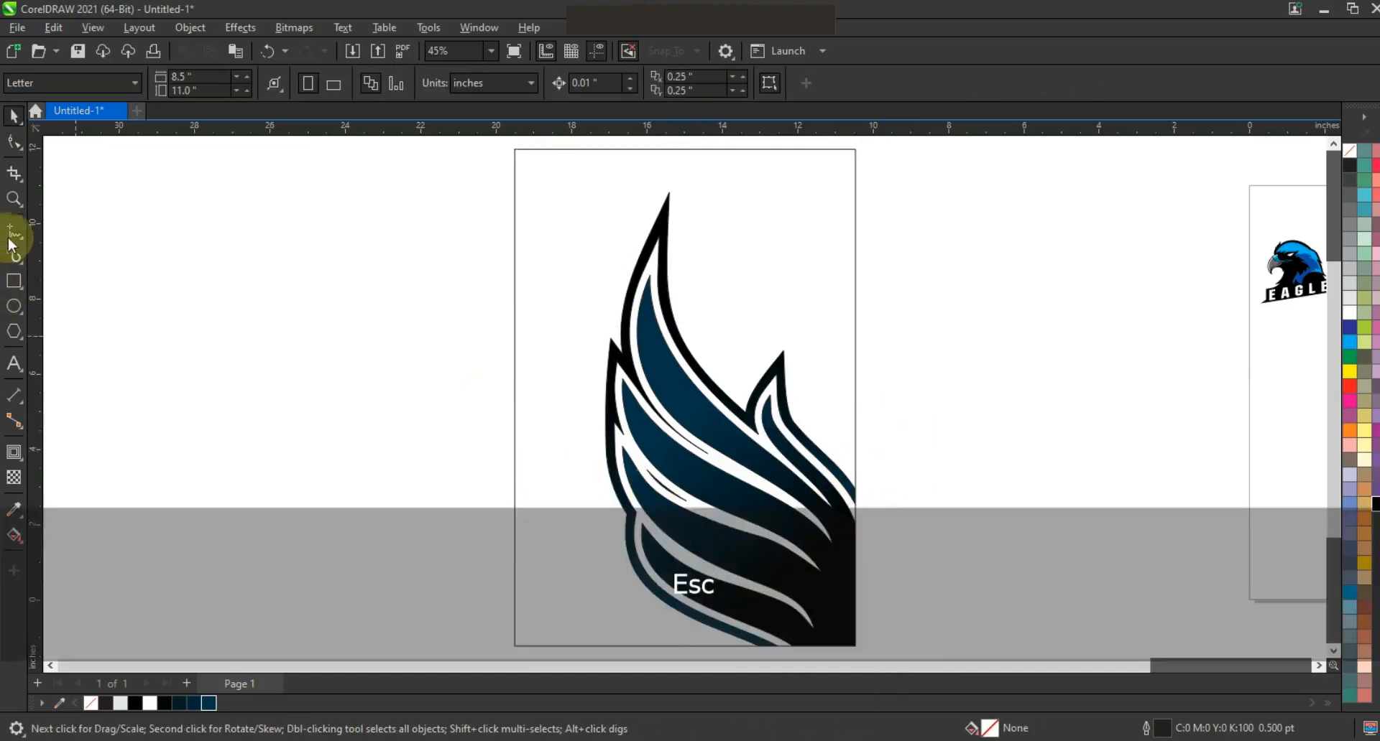
Step: Draw a straight vertical line about 6.47 in long in the empty area left of the rectangle and set its outline width to 4 pt
{"action": "left_click", "coordinate": [15, 231]}
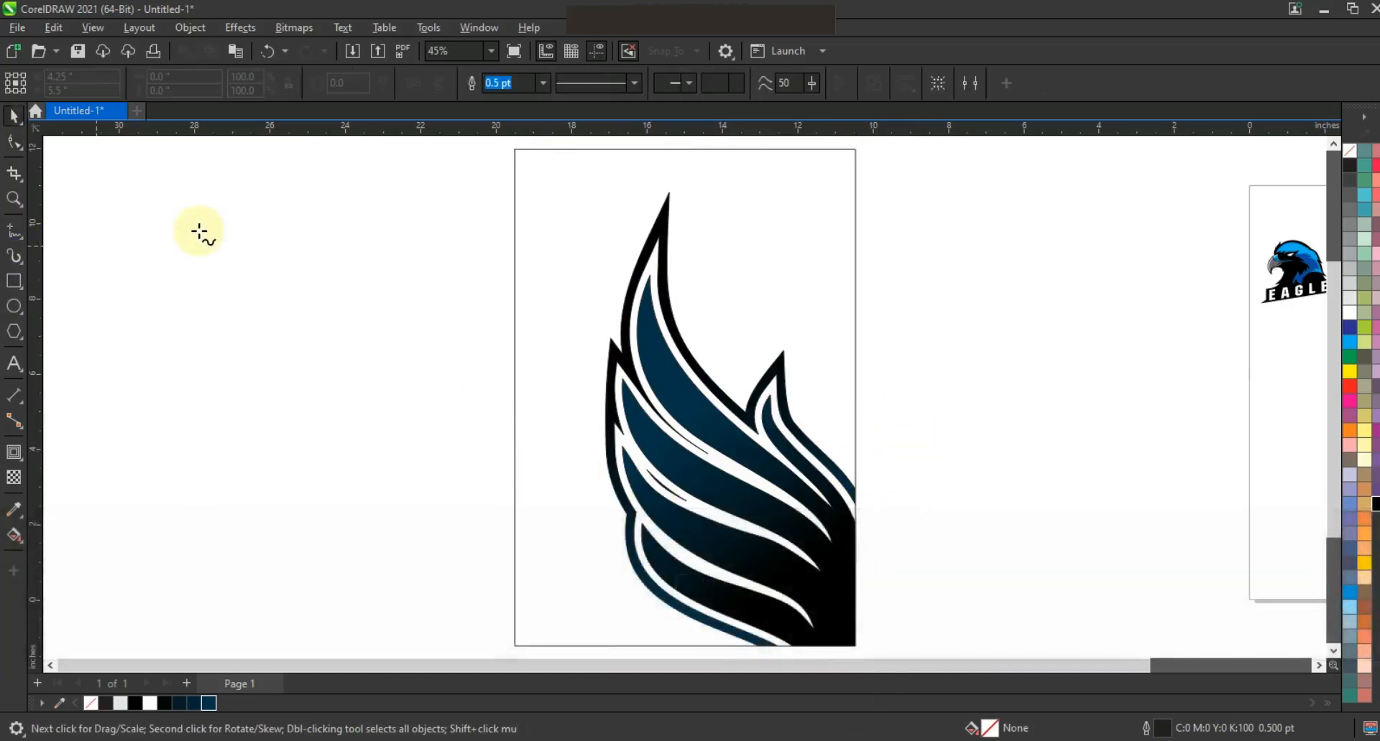
{"action": "left_click", "coordinate": [199, 231]}
{"action": "left_click", "coordinate": [199, 414], "text": "ctrl"}
{"action": "left_click", "coordinate": [183, 478], "text": "ctrl"}
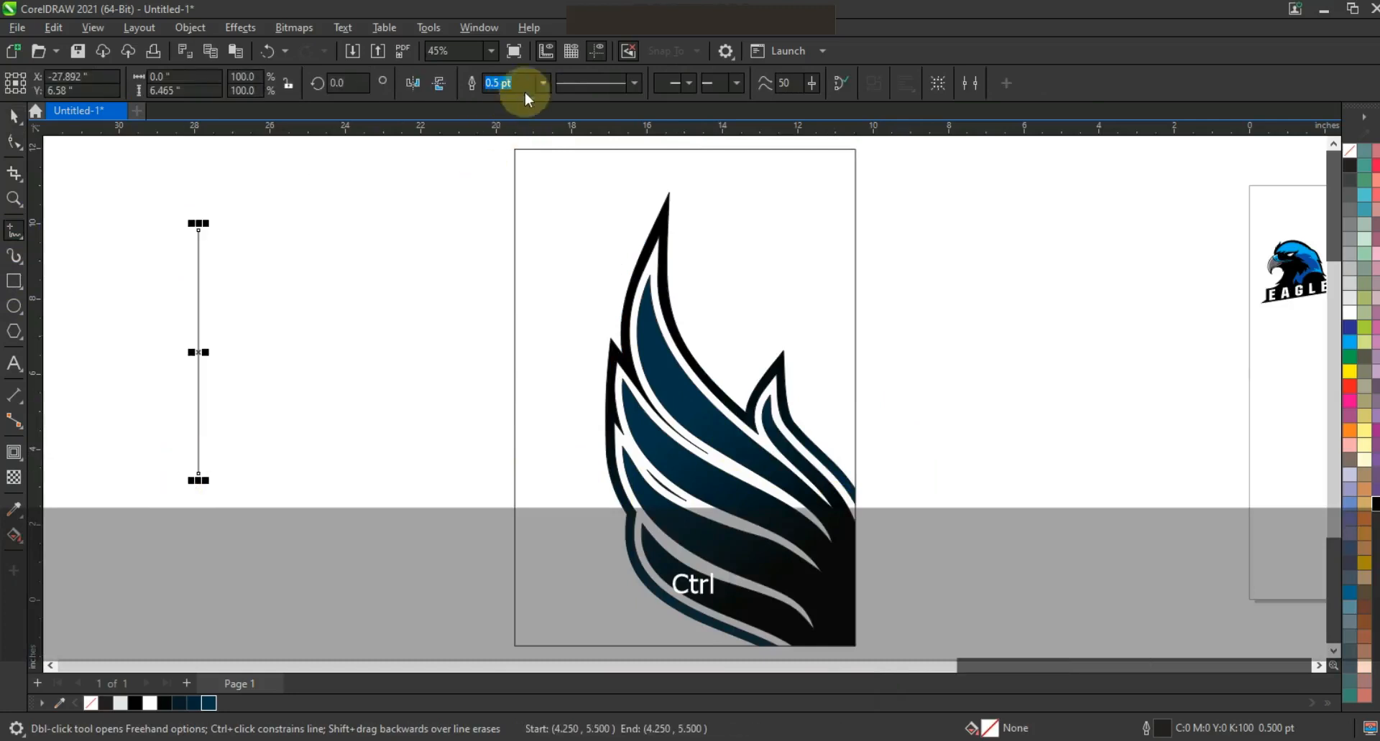
{"action": "left_click", "coordinate": [543, 84]}
{"action": "left_click", "coordinate": [508, 206]}
Step: Duplicate the vertical line a short distance to its right and repeat the duplication into an evenly spaced row about 5.9 in wide
{"action": "left_click", "coordinate": [15, 115]}
{"action": "left_click", "coordinate": [198, 272], "text": "ctrl"}
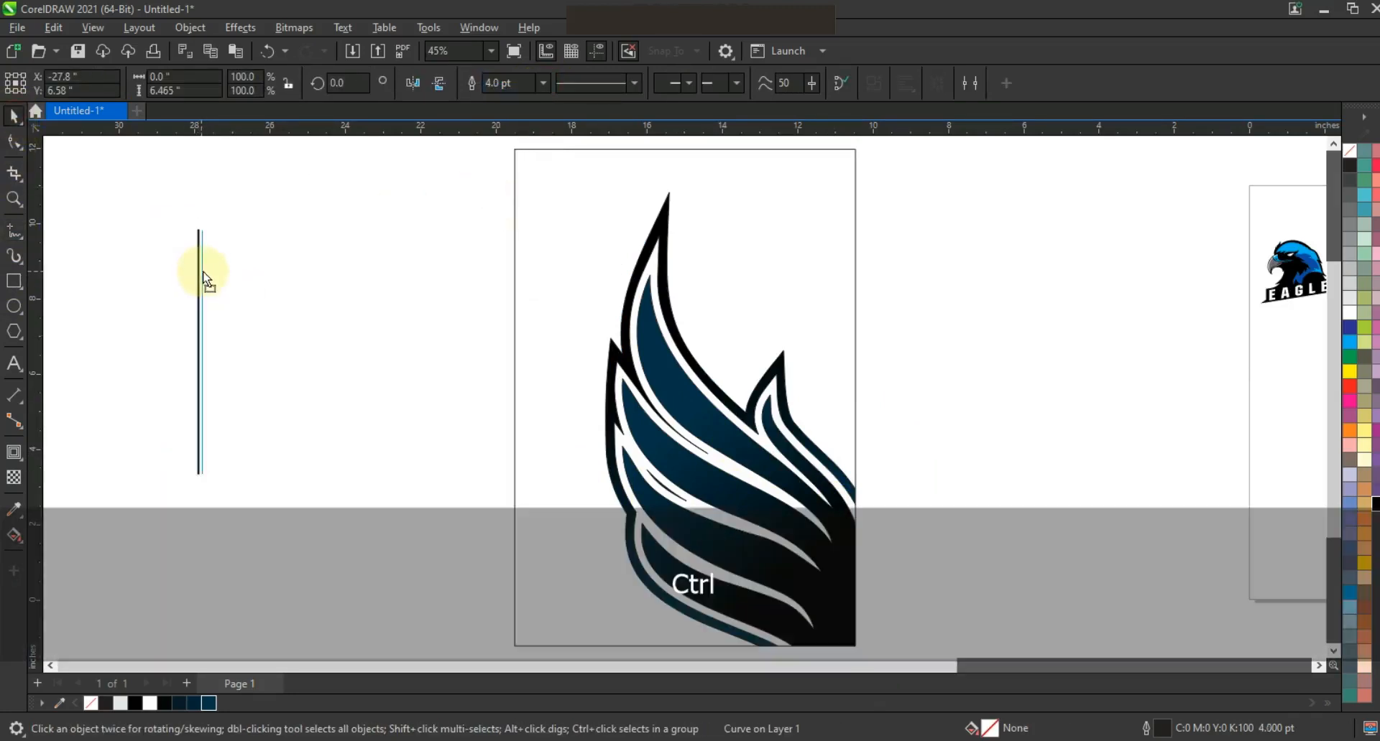
{"action": "left_click_drag", "start_coordinate": [253, 282], "coordinate": [256, 282]}
{"action": "key", "text": "ctrl+r"}
{"action": "key", "text": "ctrl+r"}
{"action": "key", "text": "ctrl+r"}
{"action": "key", "text": "ctrl+r"}
{"action": "key", "text": "ctrl+r"}
{"action": "key", "text": "ctrl+r"}
{"action": "key", "text": "ctrl+r"}
{"action": "key", "text": "ctrl+r"}
{"action": "key", "text": "ctrl+r"}
{"action": "key", "text": "ctrl+r"}
{"action": "key", "text": "ctrl+r"}
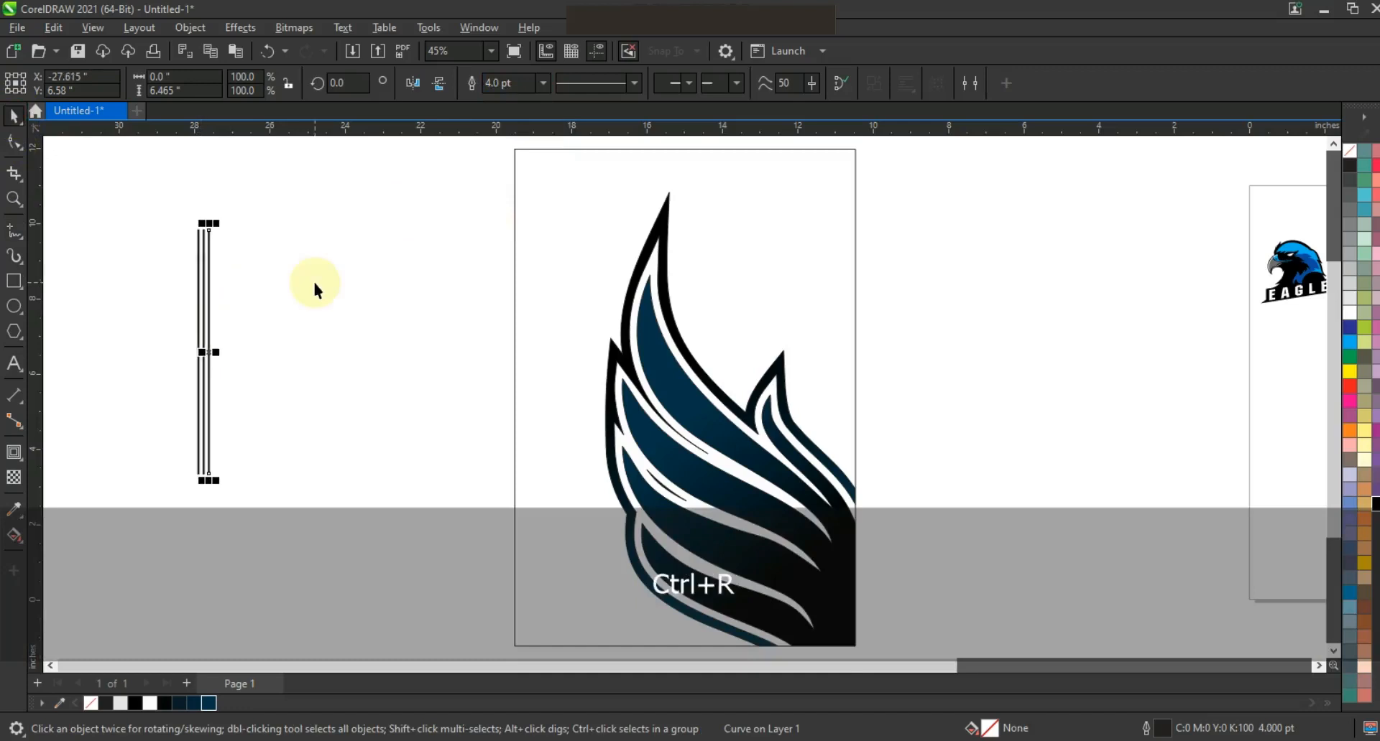
{"action": "key", "text": "ctrl+r"}
{"action": "key", "text": "ctrl+r"}
{"action": "key", "text": "ctrl+r"}
{"action": "key", "text": "ctrl+r"}
{"action": "key", "text": "ctrl+r"}
{"action": "key", "text": "ctrl+r"}
{"action": "key", "text": "ctrl+r"}
{"action": "key", "text": "ctrl+r"}
{"action": "key", "text": "ctrl+r"}
{"action": "key", "text": "ctrl+r"}
{"action": "key", "text": "ctrl+r"}
{"action": "key", "text": "ctrl+r"}
{"action": "key", "text": "ctrl+r"}
{"action": "key", "text": "ctrl+r"}
{"action": "key", "text": "ctrl+r"}
{"action": "key", "text": "ctrl+r"}
{"action": "key", "text": "ctrl+r"}
{"action": "key", "text": "ctrl+r"}
{"action": "key", "text": "ctrl+r"}
{"action": "key", "text": "ctrl+r"}
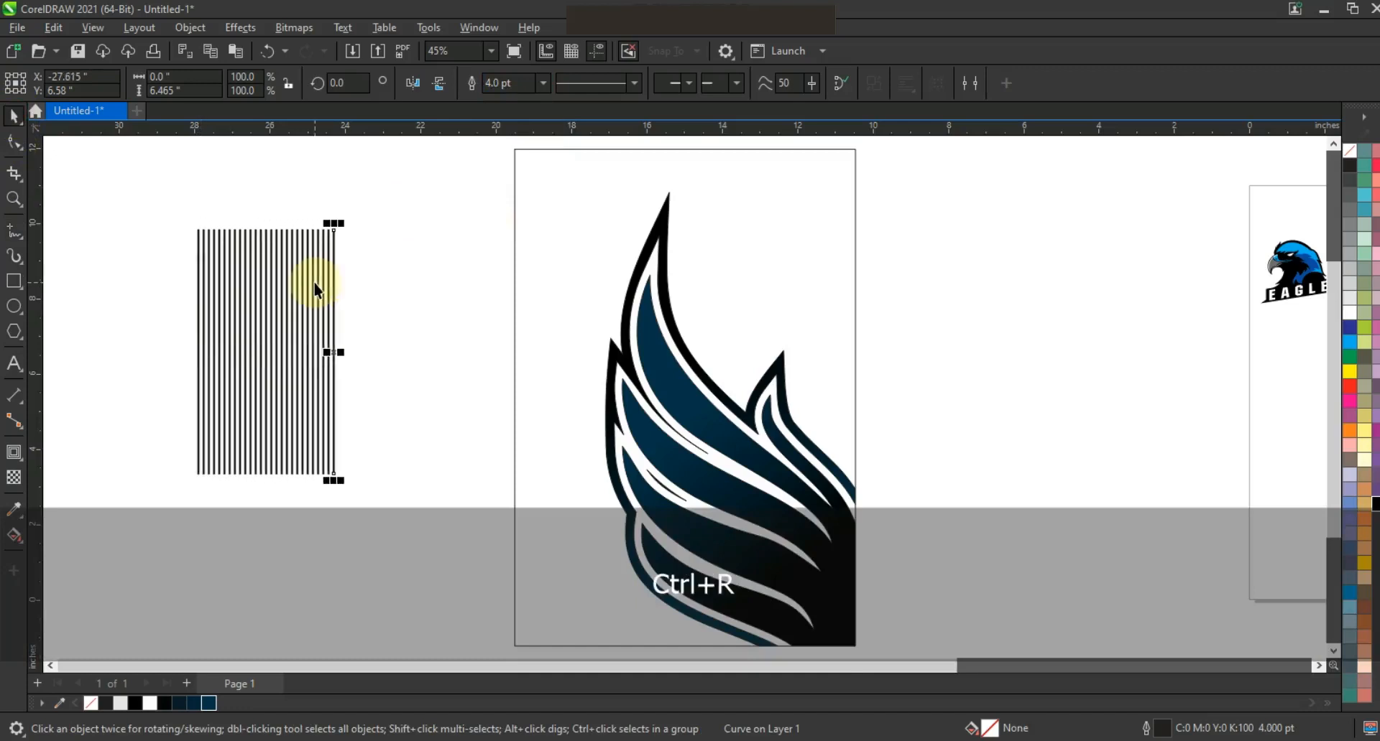
{"action": "key", "text": "ctrl+r"}
{"action": "key", "text": "ctrl+r"}
{"action": "key", "text": "ctrl+r"}
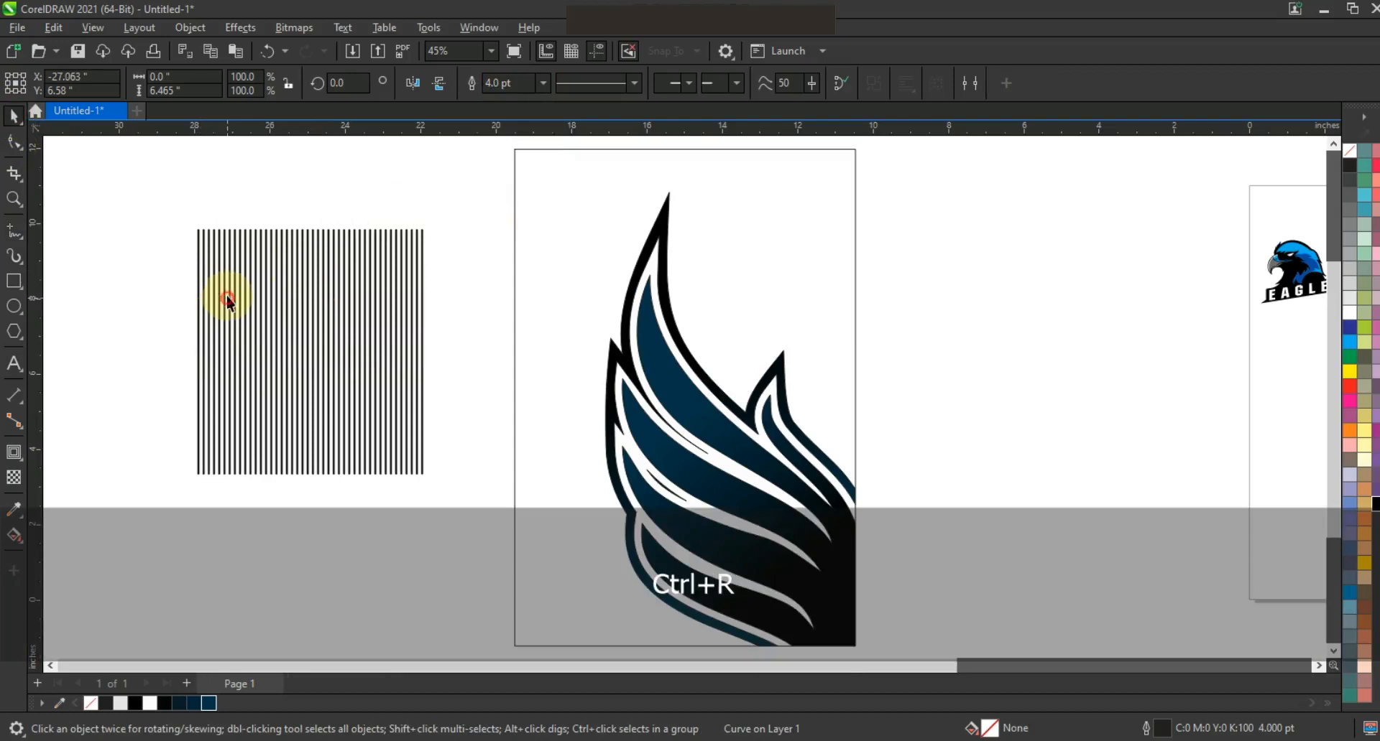
Step: Raise individual lines across the row by different amounts so that the row's upper and lower ends are staggered
{"action": "left_click", "coordinate": [228, 289], "text": "ctrl"}
{"action": "left_click_drag", "start_coordinate": [226, 279], "coordinate": [261, 285]}
{"action": "left_click", "coordinate": [321, 277], "text": "ctrl"}
{"action": "key", "text": "ctrl+r"}
{"action": "left_click", "coordinate": [300, 297], "text": "ctrl"}
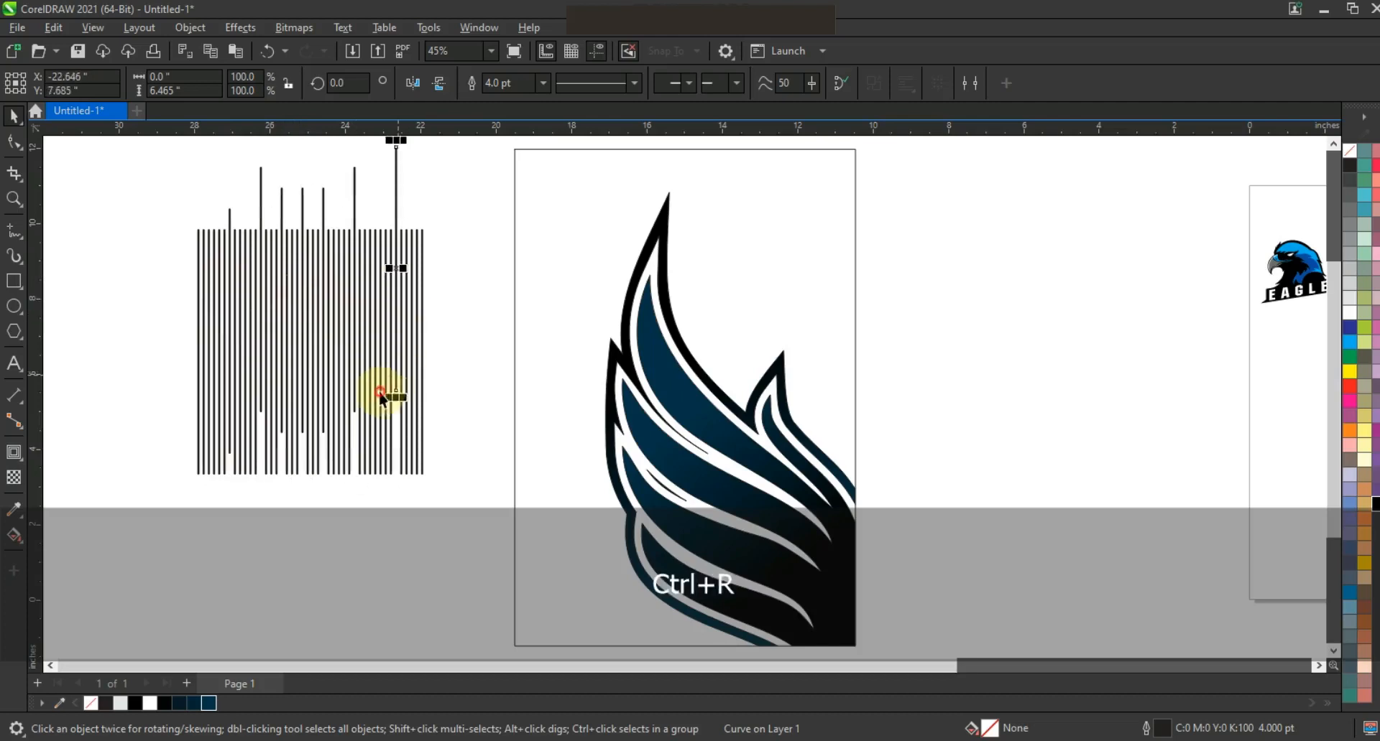
{"action": "left_click", "coordinate": [413, 370], "text": "ctrl"}
{"action": "left_click", "coordinate": [341, 357], "text": "ctrl"}
{"action": "key", "text": "ctrl+r"}
{"action": "left_click", "coordinate": [253, 355], "text": "ctrl"}
{"action": "key", "text": "ctrl+r"}
{"action": "left_click", "coordinate": [213, 357], "text": "ctrl"}
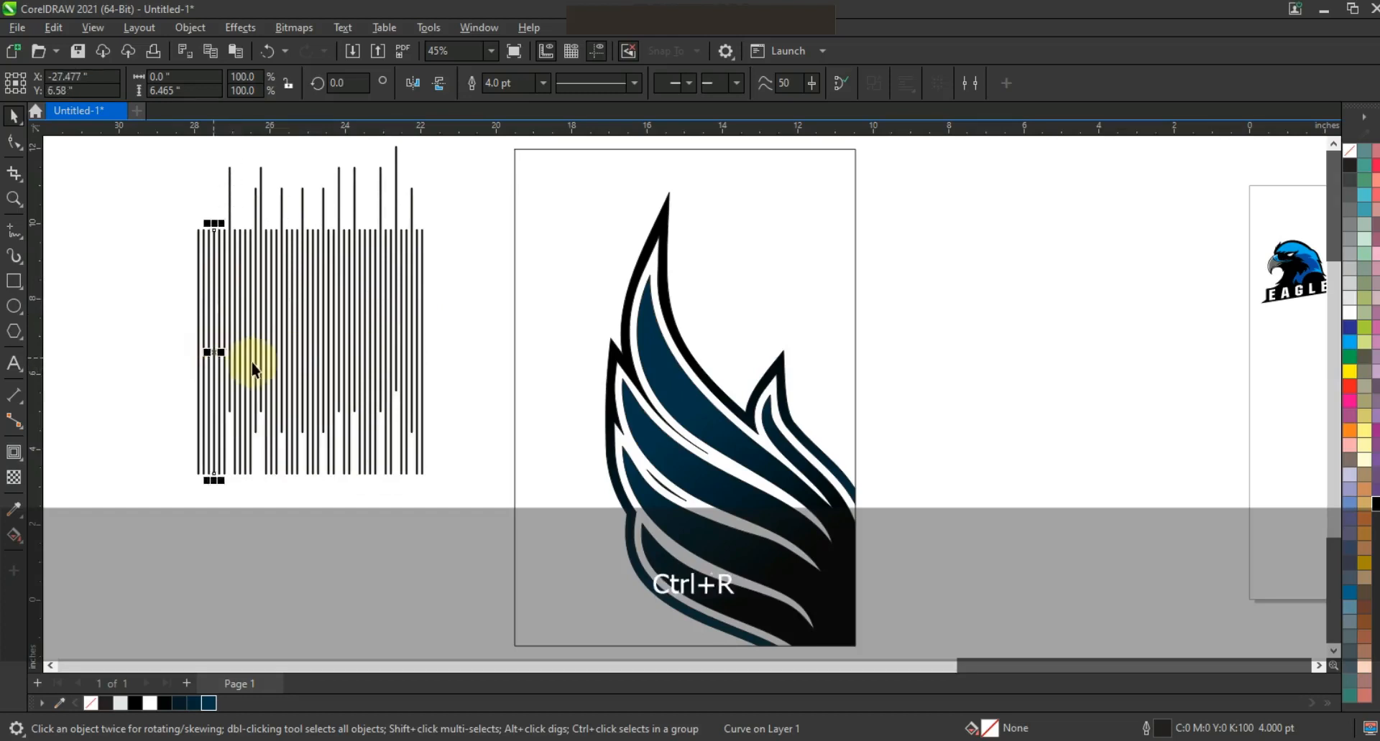
Step: Raise several more of the remaining full-length lines, including one near the middle the highest, to make the stagger more irregular
{"action": "left_click", "coordinate": [277, 355], "text": "ctrl"}
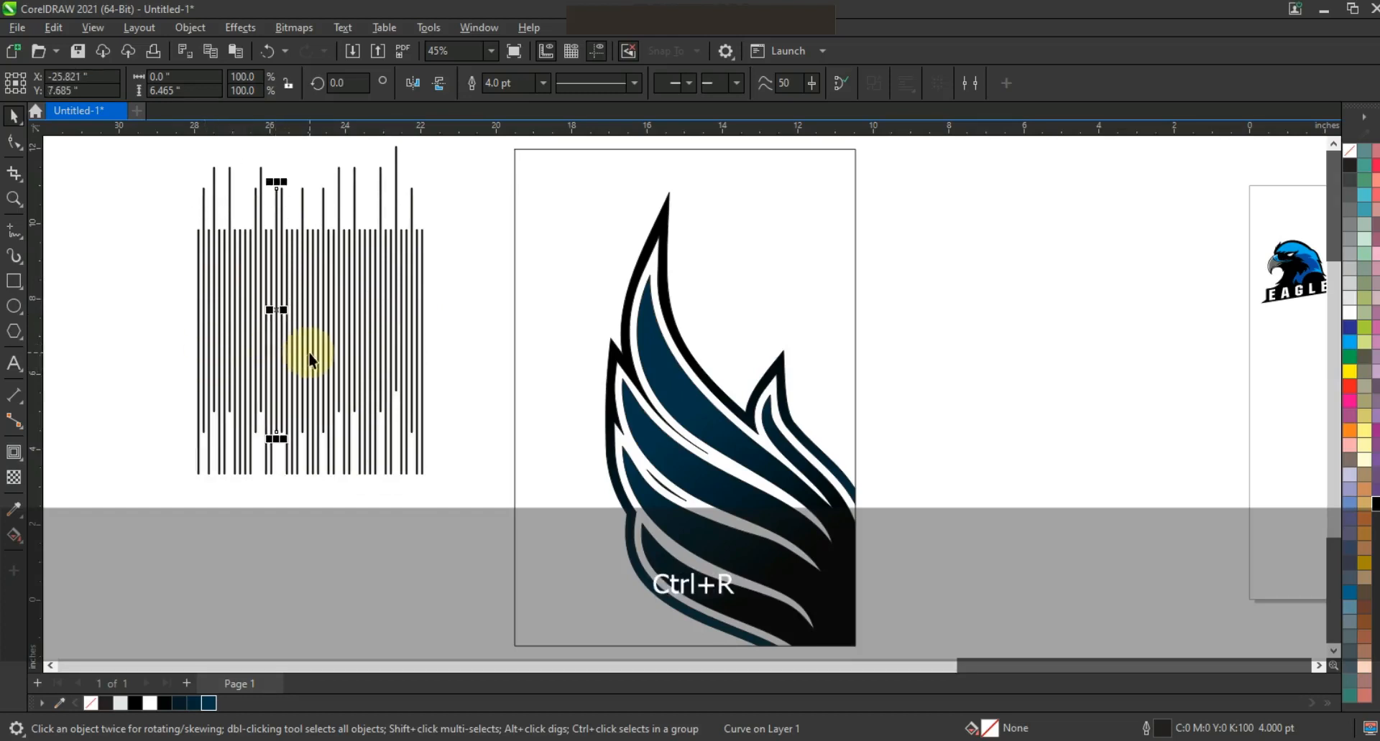
{"action": "key", "text": "ctrl+r"}
{"action": "left_click", "coordinate": [338, 359], "text": "ctrl"}
{"action": "key", "text": "ctrl+r"}
{"action": "double_click", "coordinate": [377, 375]}
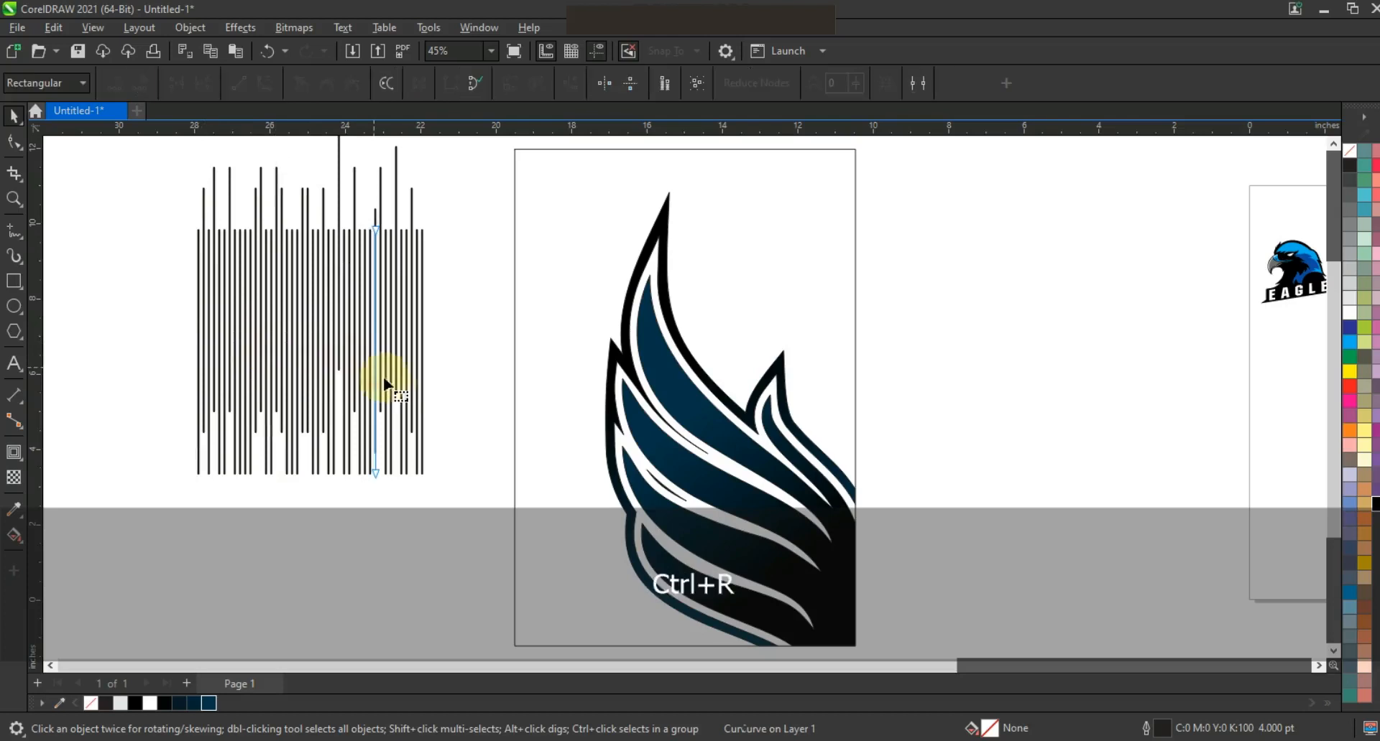
{"action": "left_click", "coordinate": [393, 377]}
{"action": "left_click", "coordinate": [22, 116]}
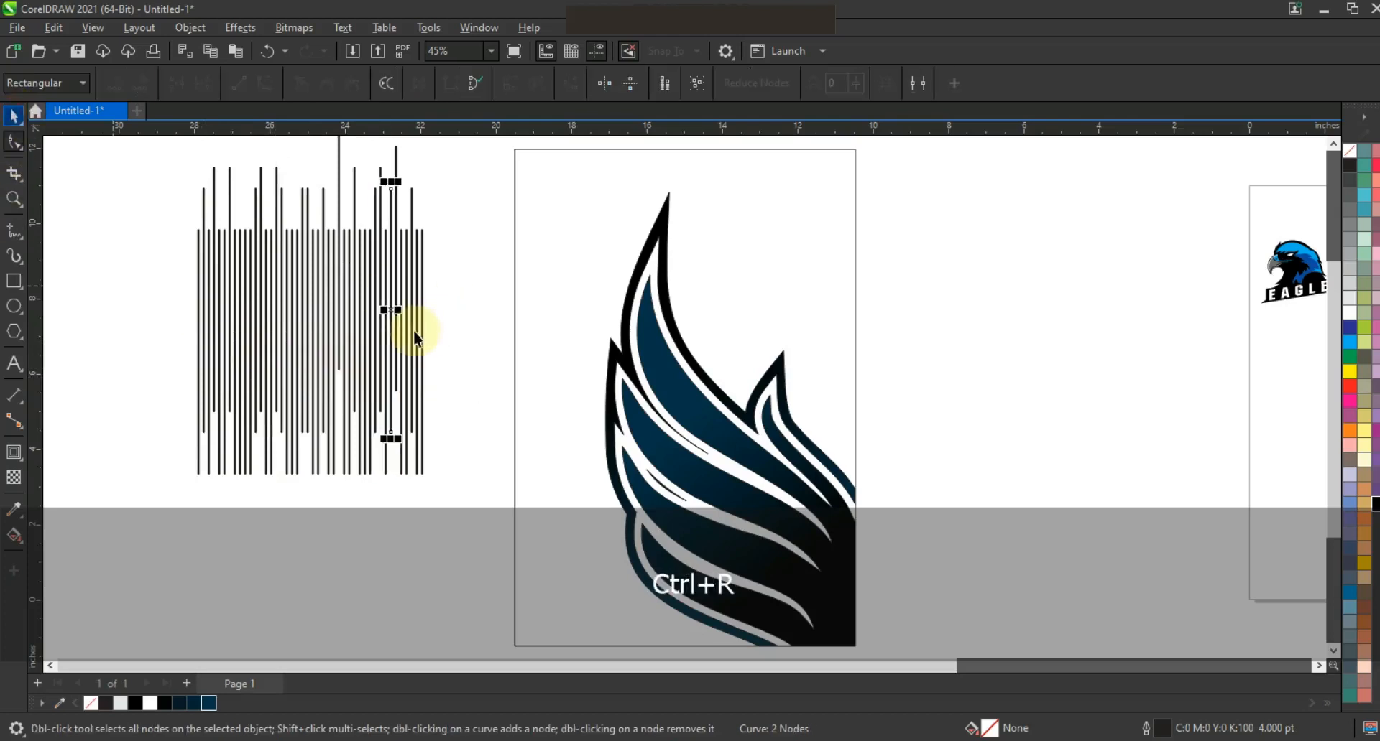
{"action": "left_click", "coordinate": [410, 330]}
{"action": "key", "text": "space"}
{"action": "left_click", "coordinate": [319, 455]}
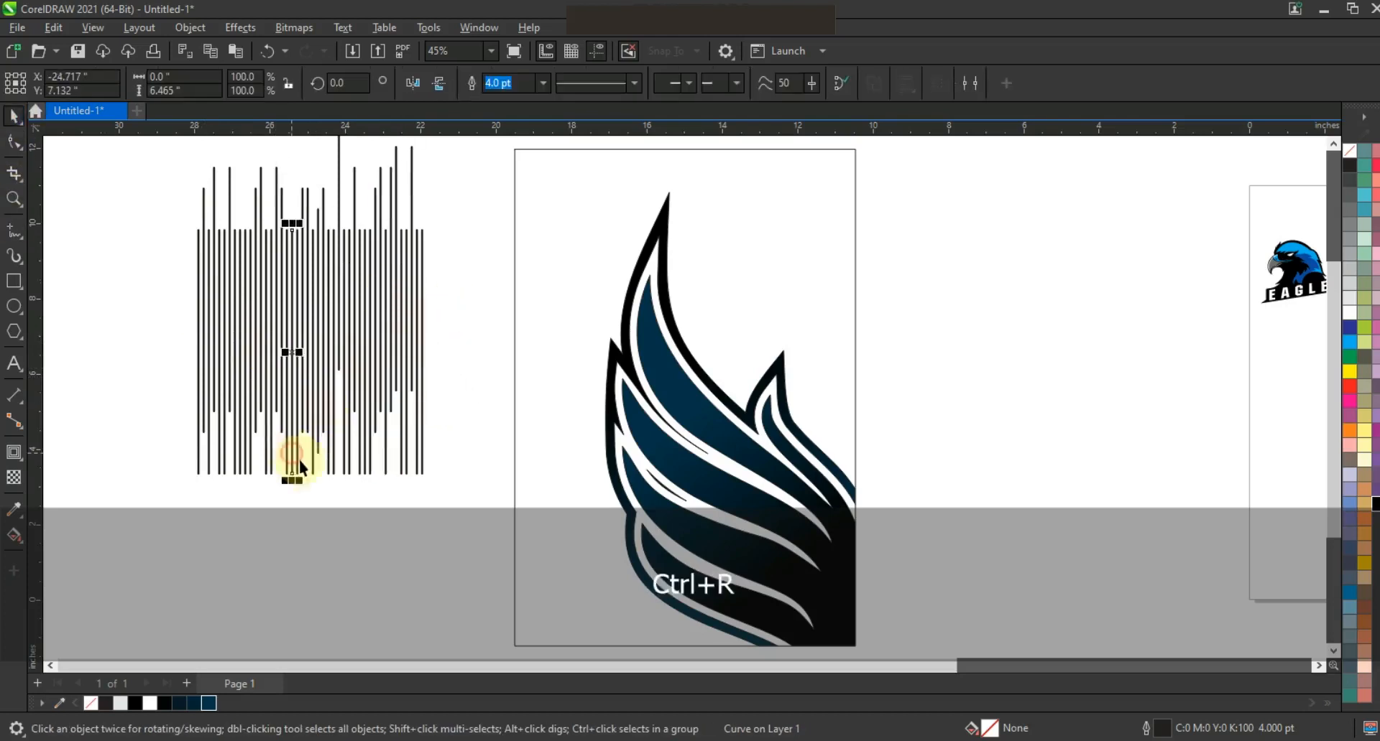
{"action": "left_click", "coordinate": [256, 468]}
{"action": "left_click", "coordinate": [241, 469]}
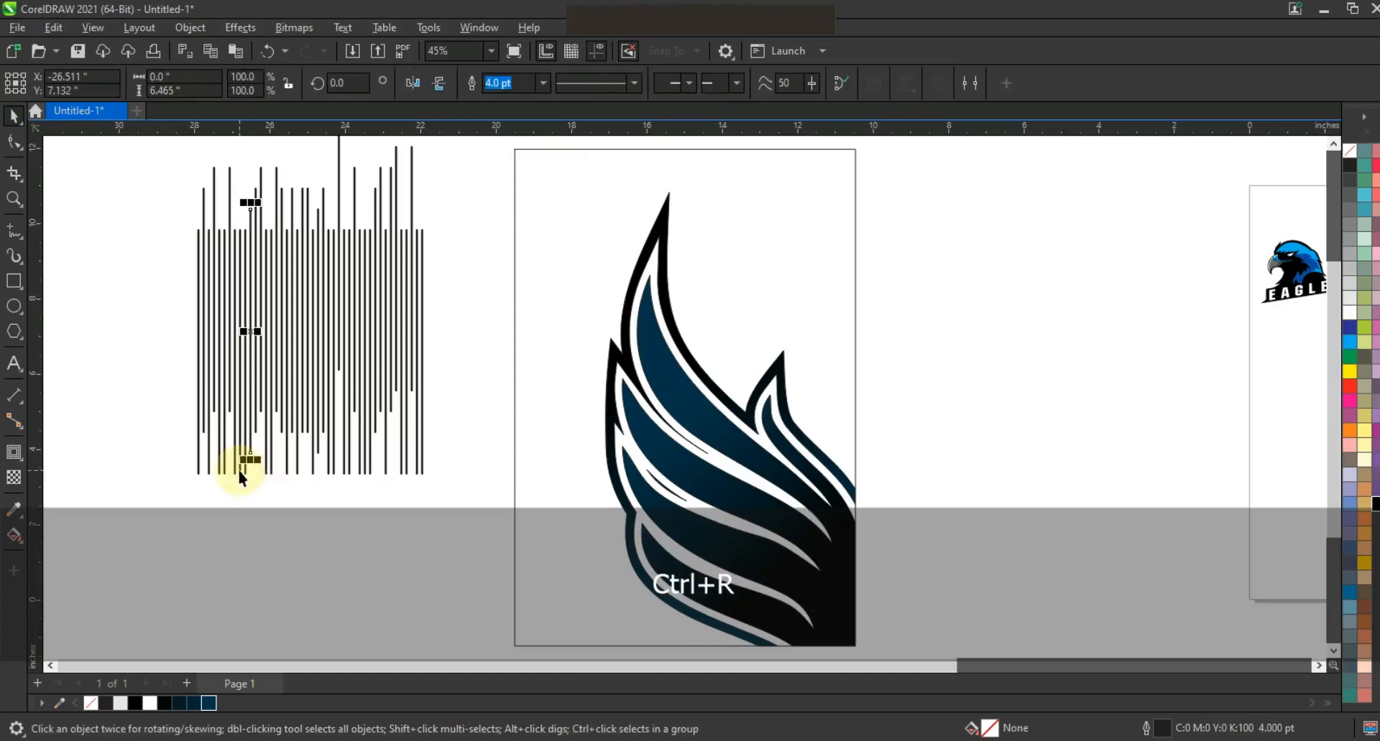
{"action": "left_click", "coordinate": [252, 485]}
{"action": "left_click", "coordinate": [437, 499]}
Step: Combine all the staggered lines into one curve and convert its outline to an object filled dark blue (C98 M74 Y48 K45)
{"action": "left_click_drag", "start_coordinate": [225, 259], "coordinate": [159, 151]}
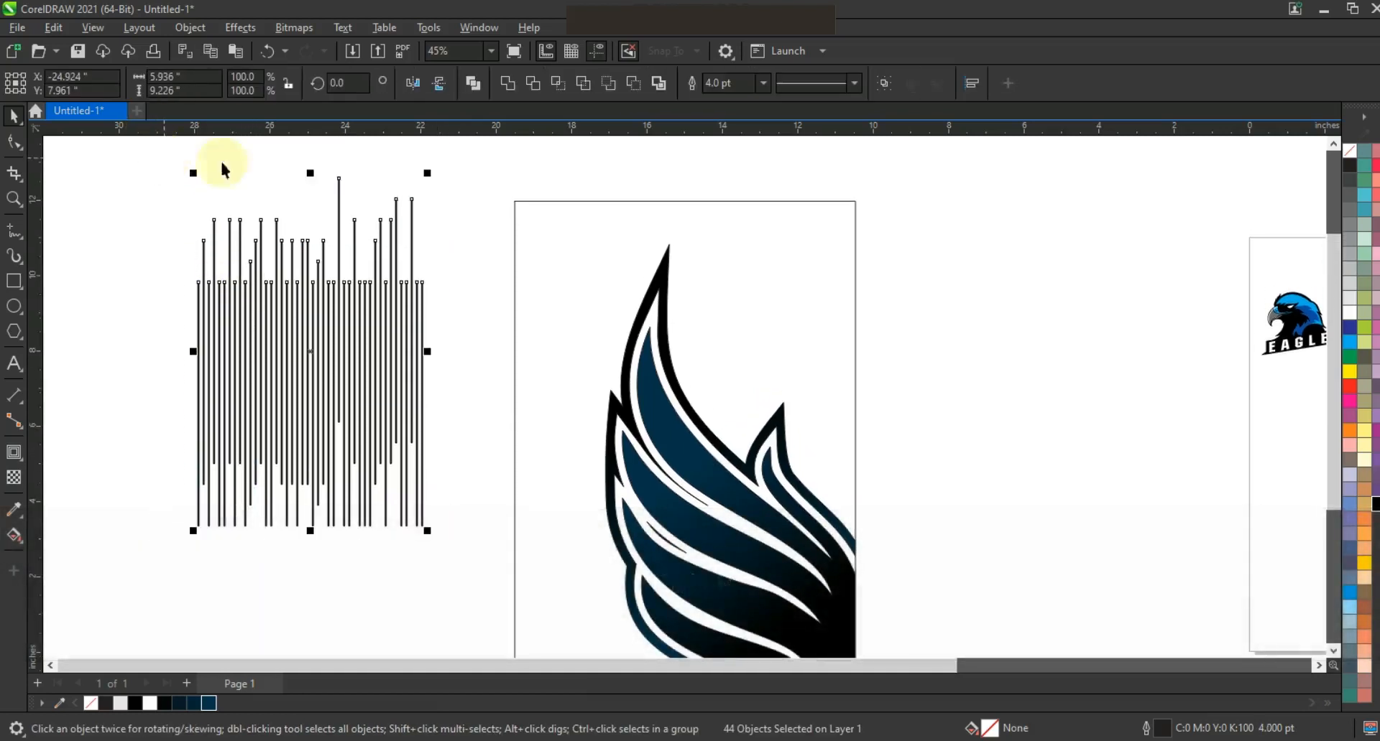
{"action": "left_click", "coordinate": [473, 83]}
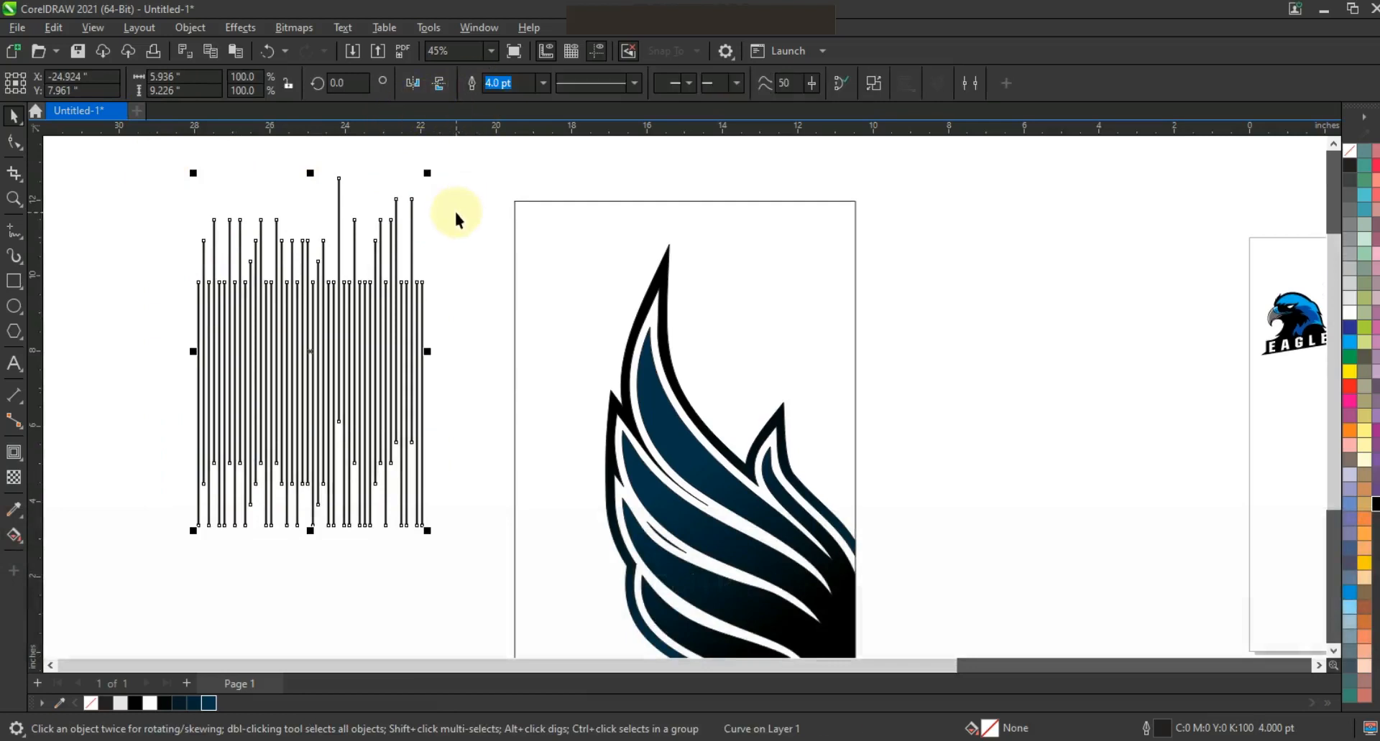
{"action": "left_click", "coordinate": [199, 27]}
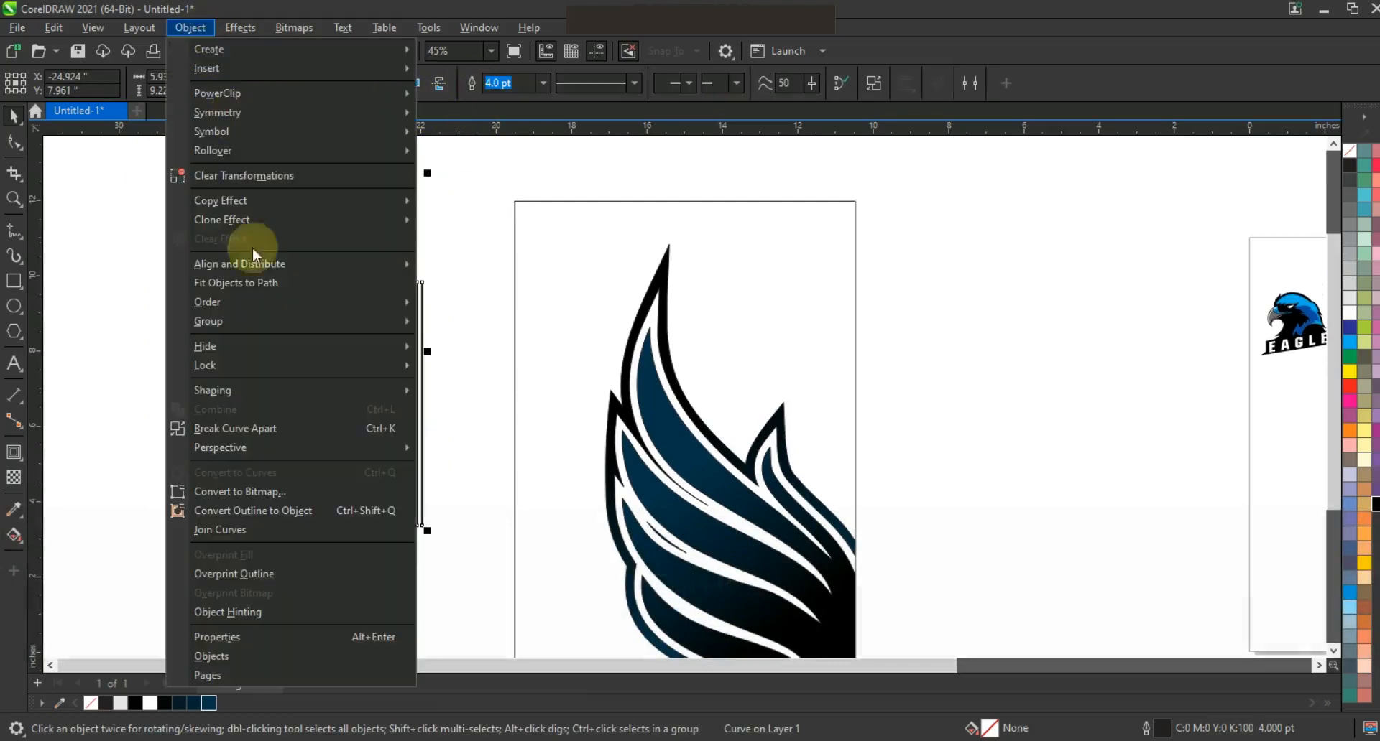
{"action": "left_click", "coordinate": [261, 512]}
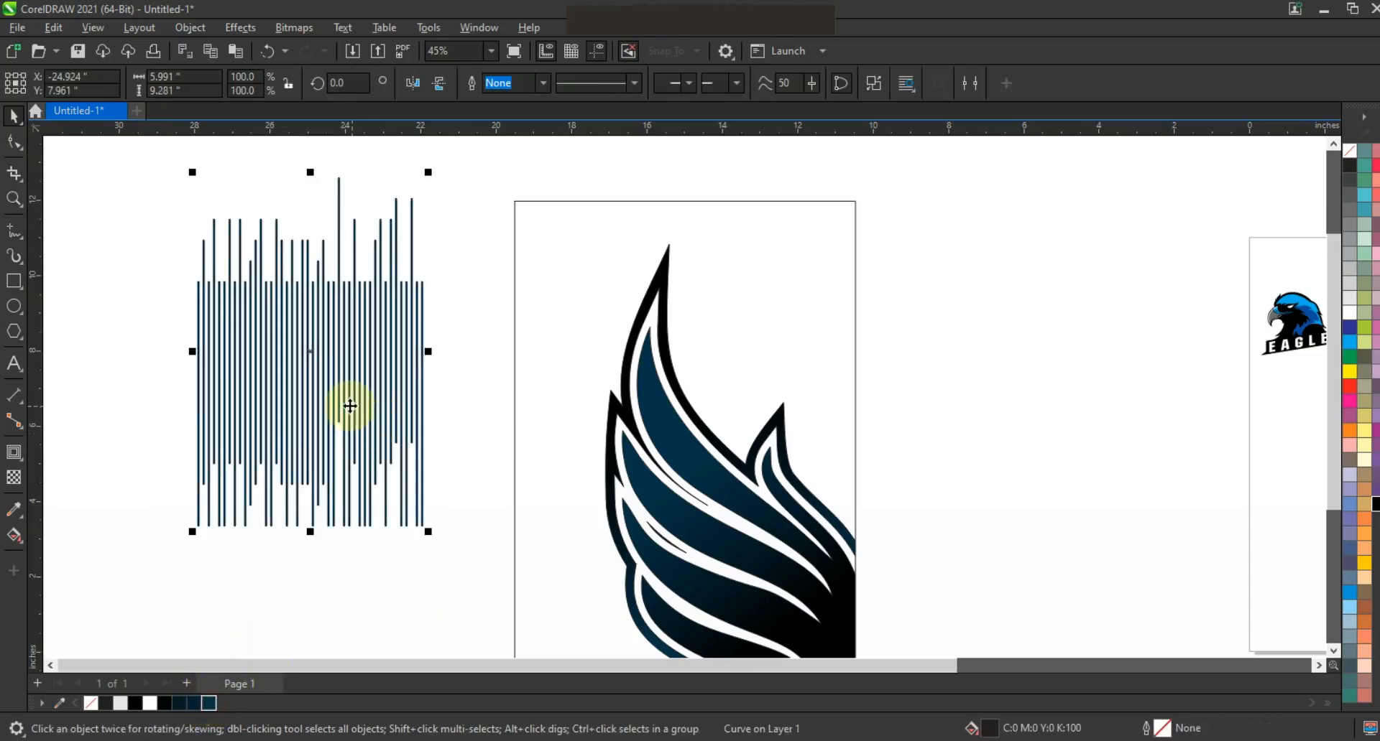
Step: Mirror the line pattern horizontally and vertically and fit it over the wing rectangle, enlarged to 157% (about 9.4 in wide)
{"action": "left_click", "coordinate": [412, 83]}
{"action": "left_click", "coordinate": [439, 83]}
{"action": "key", "text": "F3"}
{"action": "left_click_drag", "start_coordinate": [376, 317], "coordinate": [517, 481]}
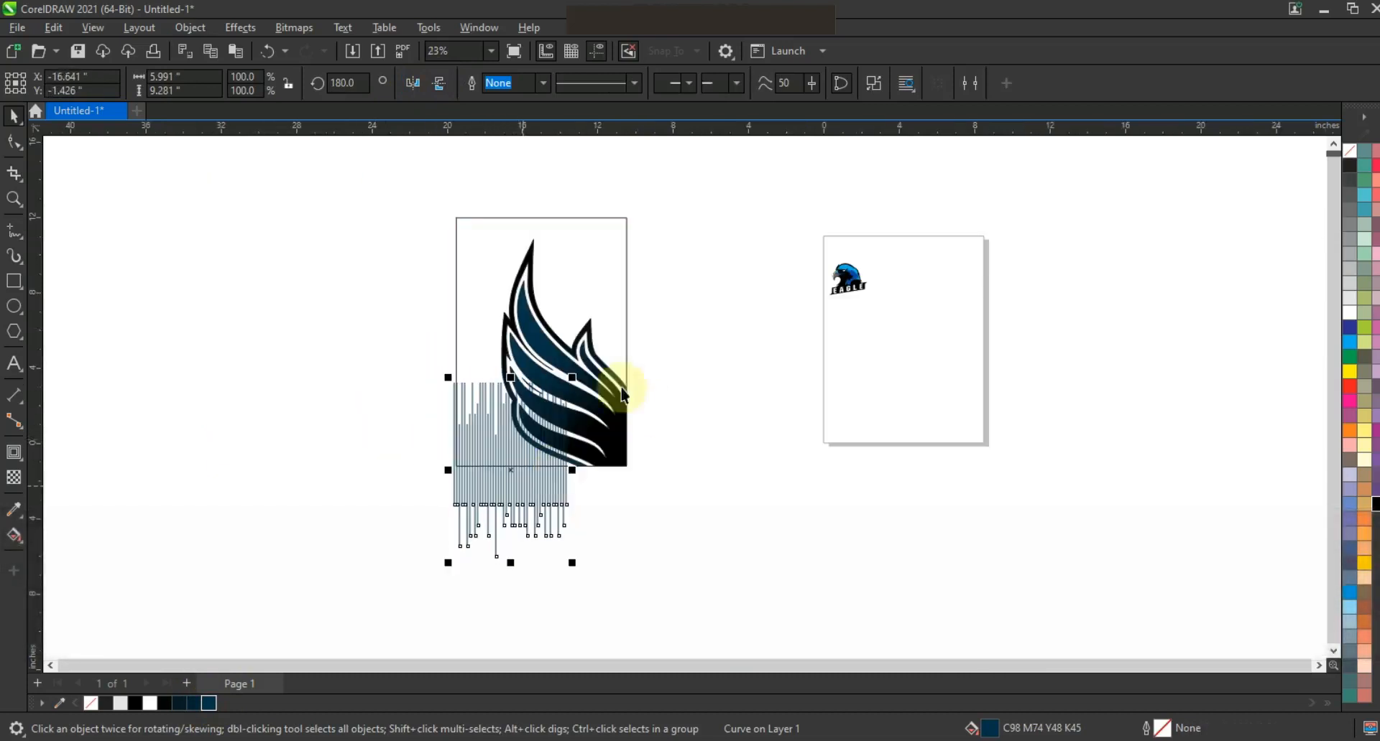
{"action": "left_click_drag", "start_coordinate": [618, 338], "coordinate": [666, 275]}
{"action": "left_click", "coordinate": [687, 409]}
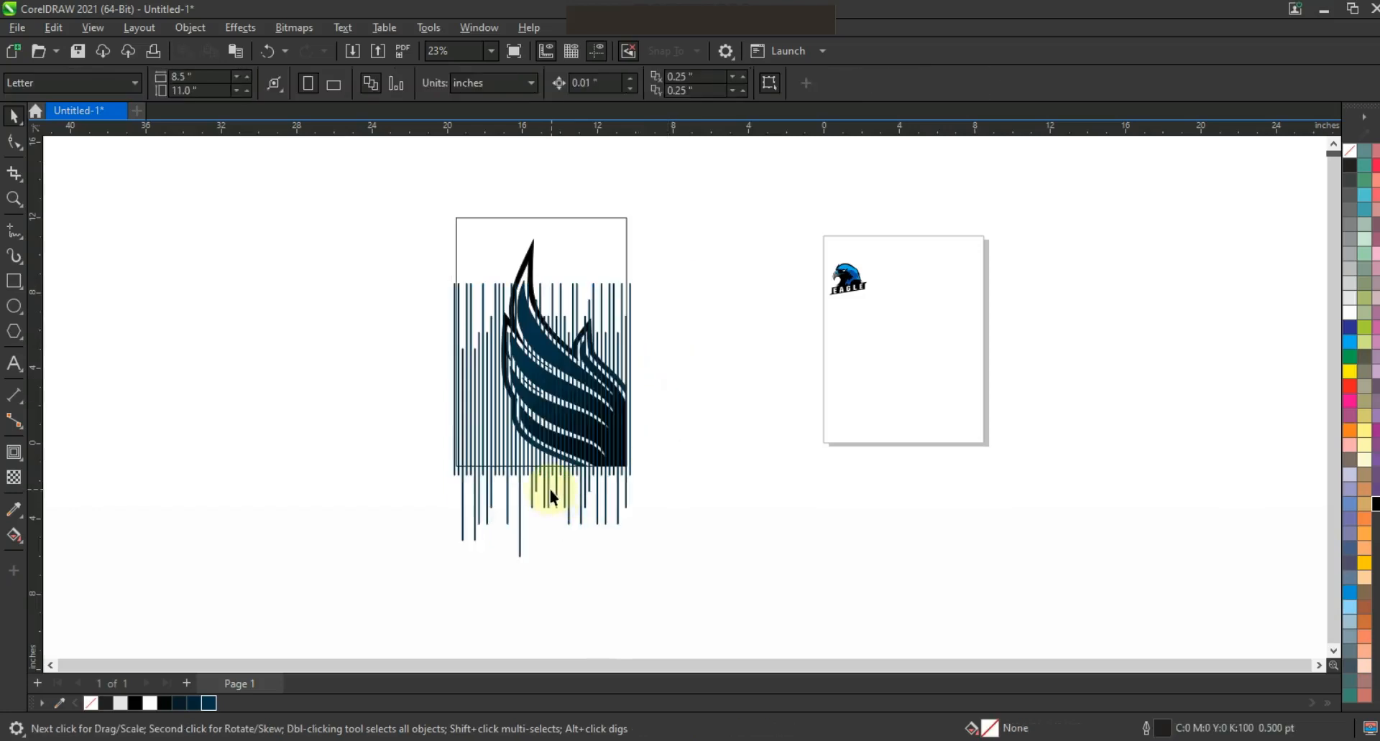
Step: Select the line pattern over the wing and mirror it horizontally
{"action": "left_click", "coordinate": [549, 490]}
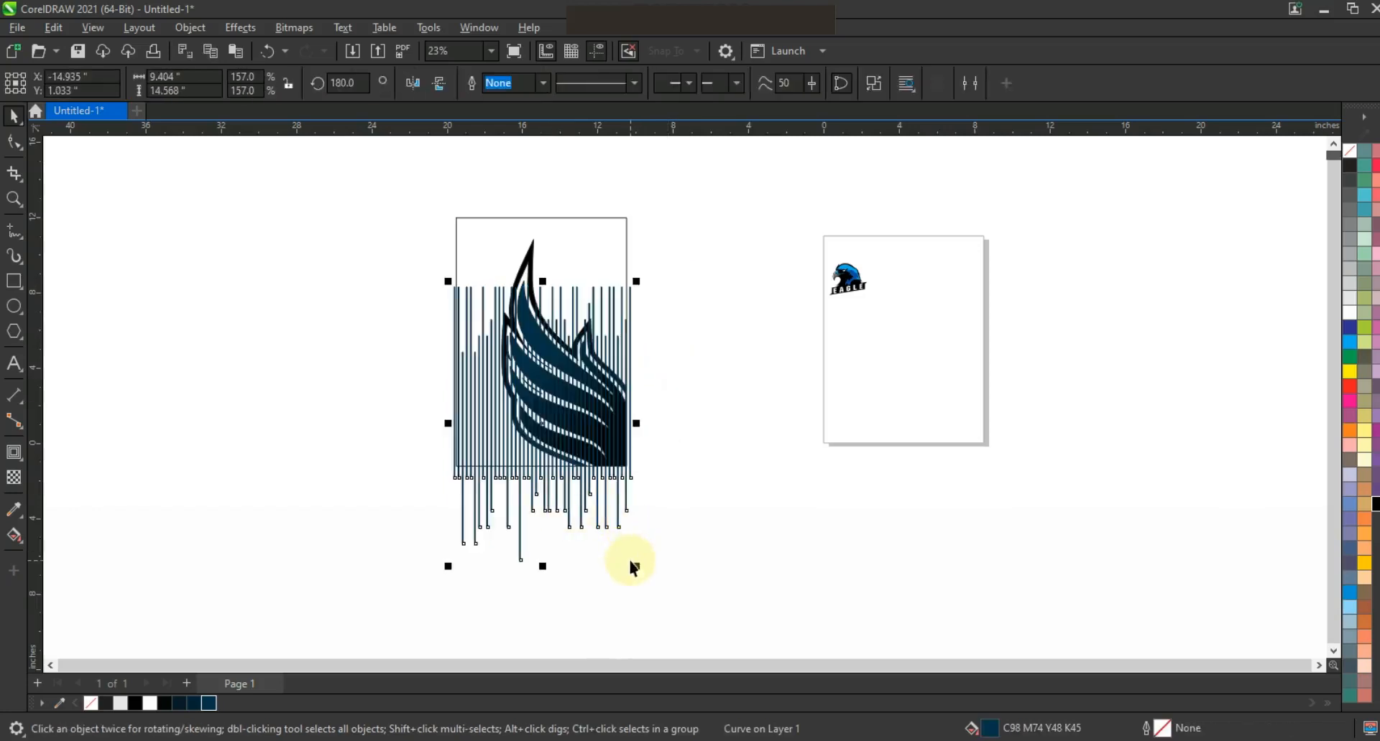
{"action": "left_click", "coordinate": [587, 506], "text": "shift"}
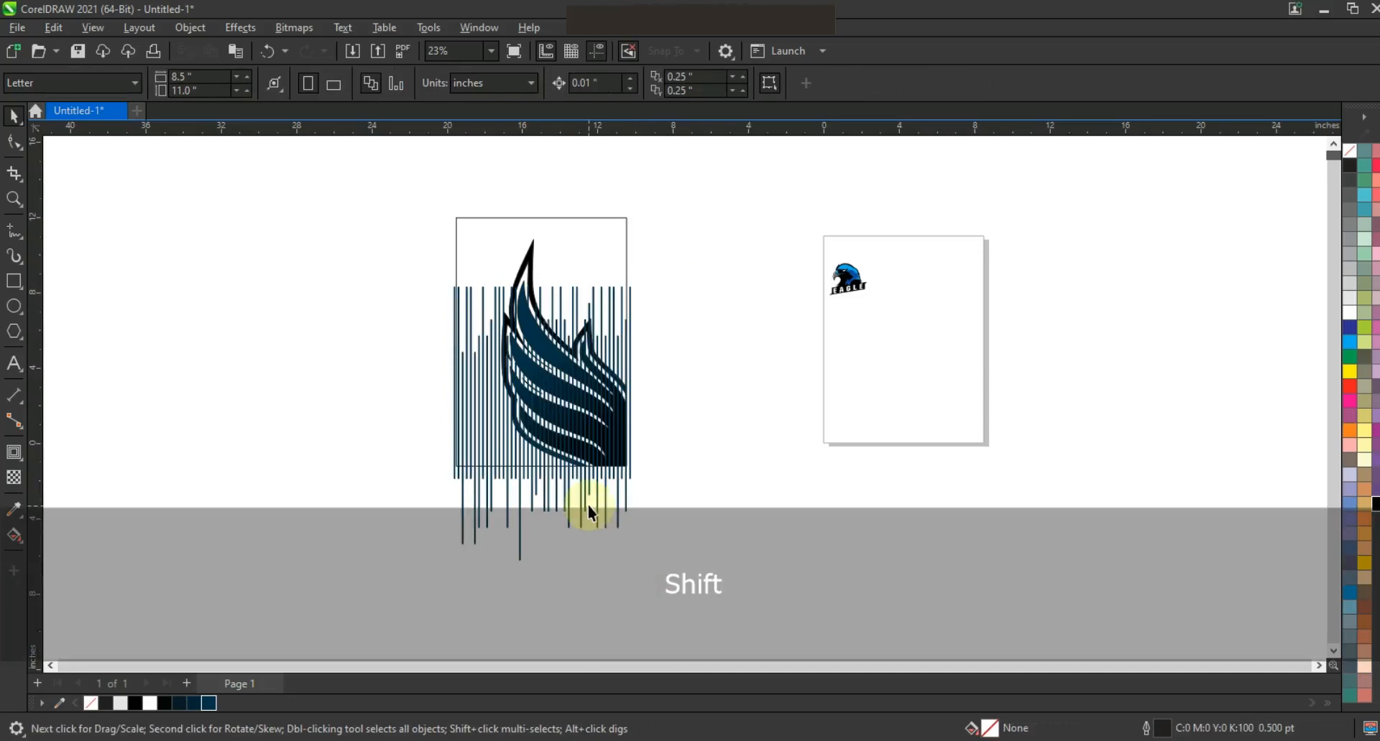
{"action": "left_click", "coordinate": [585, 496], "text": "shift"}
{"action": "key", "text": "shift+F2"}
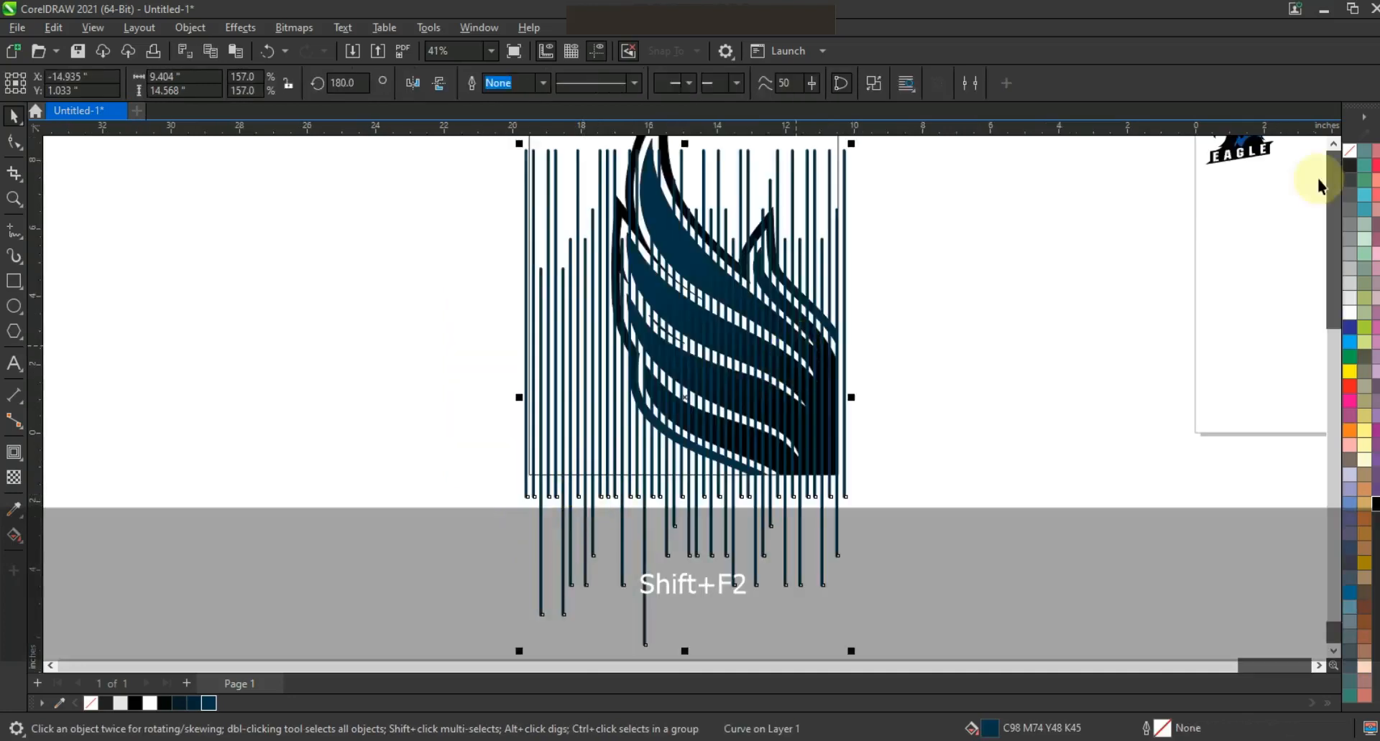
{"action": "left_click", "coordinate": [437, 83]}
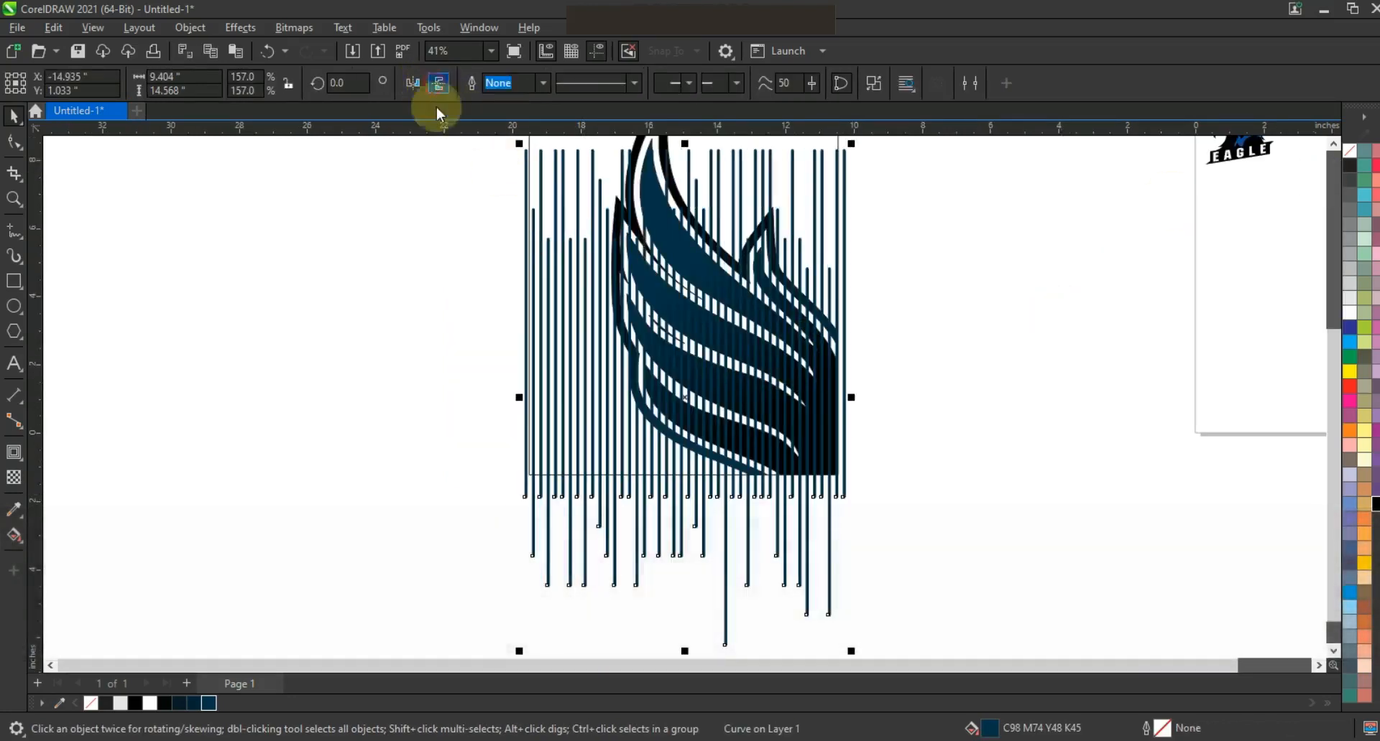
Step: Try the line pattern flipped vertically and shifted up over the rectangle, and undo the attempt
{"action": "left_click_drag", "start_coordinate": [677, 516], "coordinate": [675, 419]}
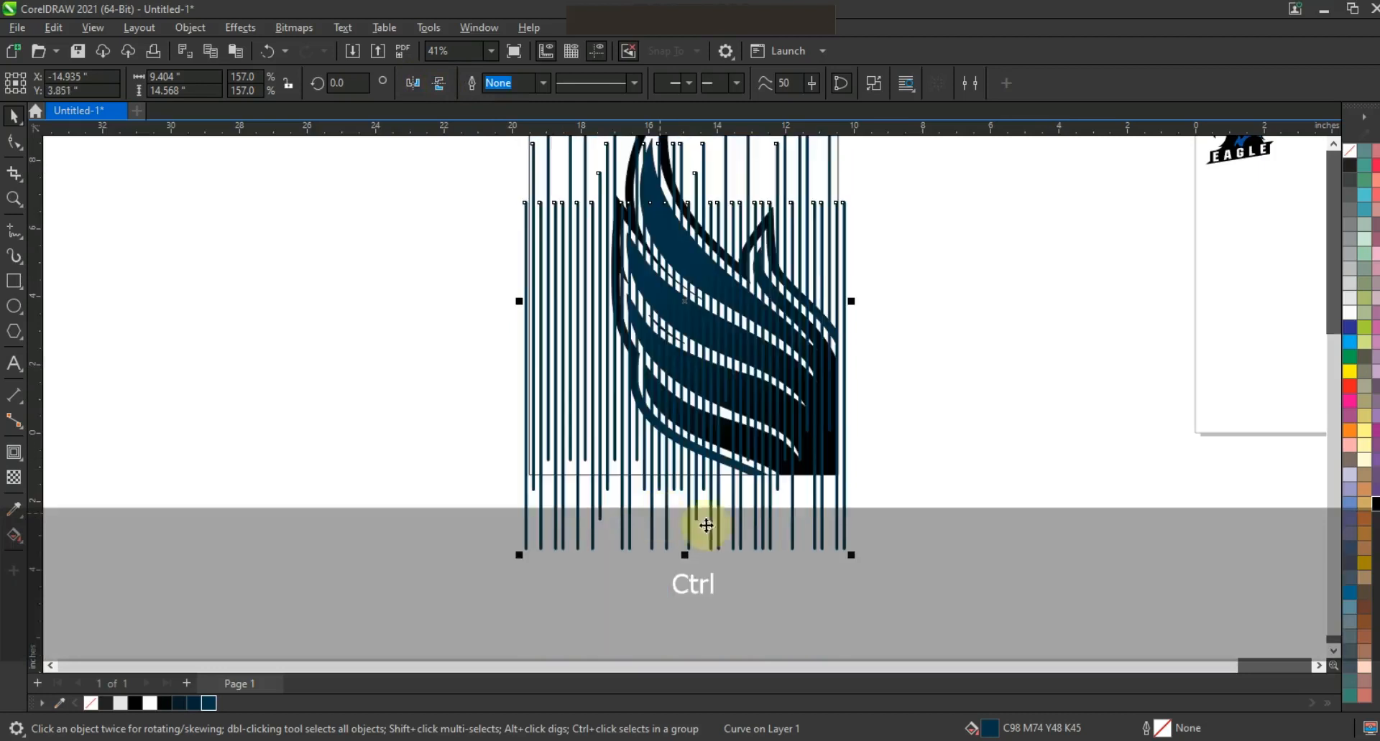
{"action": "key", "text": "F3"}
{"action": "key", "text": "ctrl+z"}
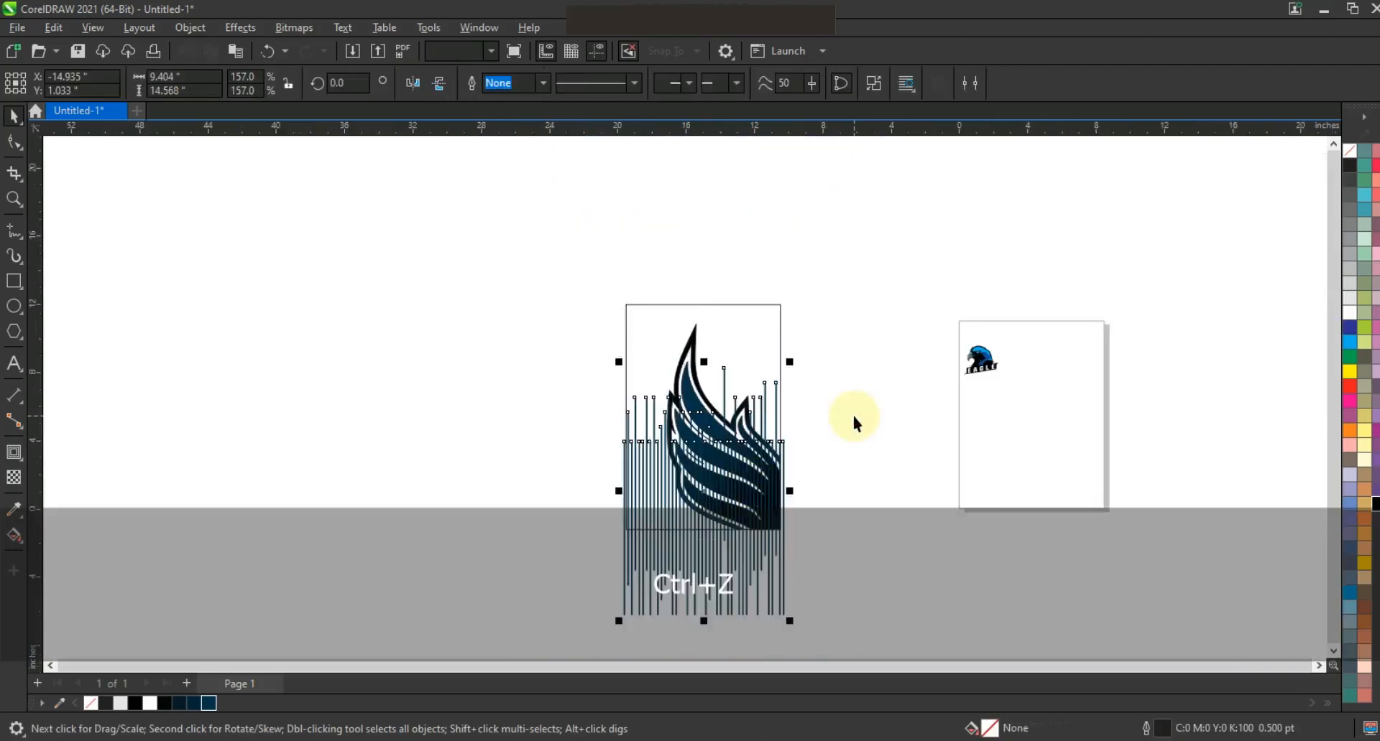
{"action": "left_click", "coordinate": [855, 423]}
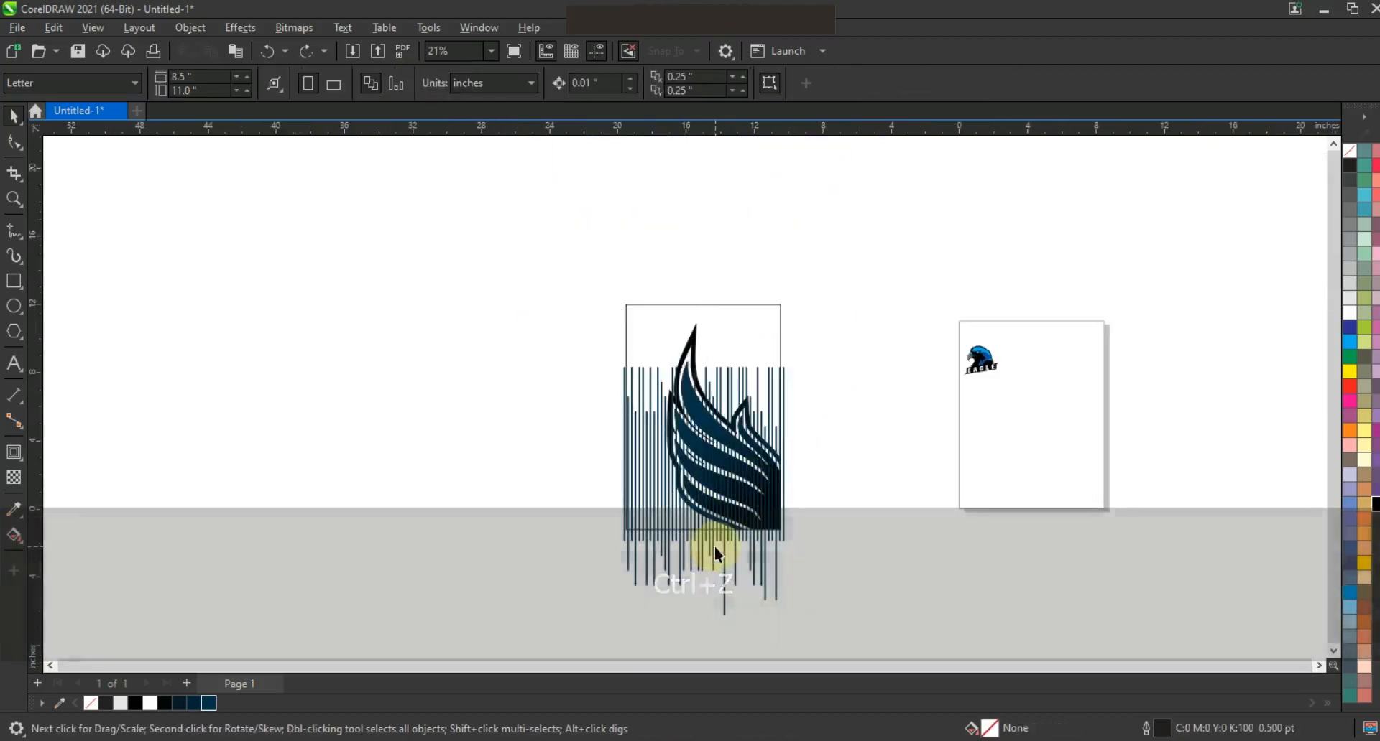
Step: Place the line pattern inside the wing's rectangle as PowerClip contents
{"action": "left_click", "coordinate": [711, 547]}
{"action": "right_click", "coordinate": [712, 548]}
{"action": "left_click", "coordinate": [817, 246]}
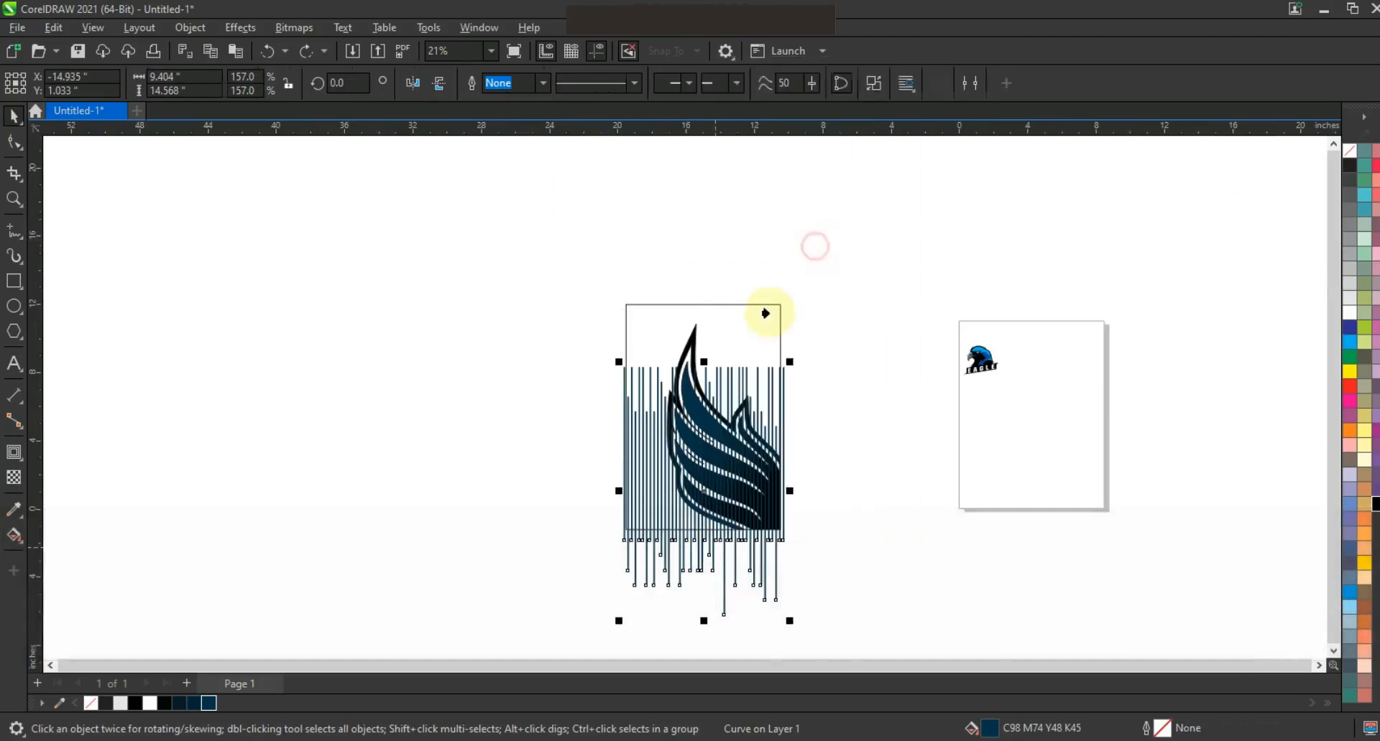
{"action": "left_click", "coordinate": [764, 307]}
Step: Open the PowerClip contents, send the line pattern behind the wing, and finish editing
{"action": "right_click", "coordinate": [769, 311]}
{"action": "left_click", "coordinate": [799, 234]}
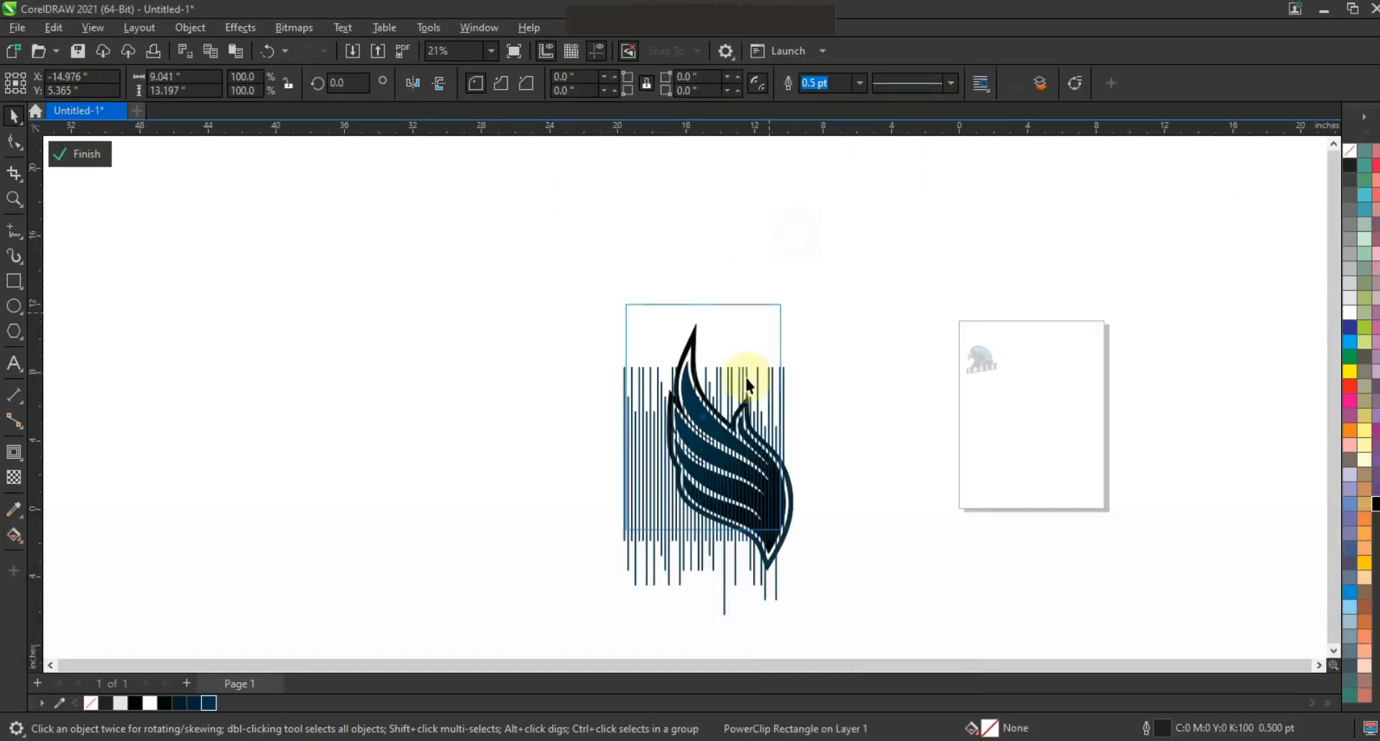
{"action": "left_click", "coordinate": [744, 377]}
{"action": "key", "text": "shift+Page_Down"}
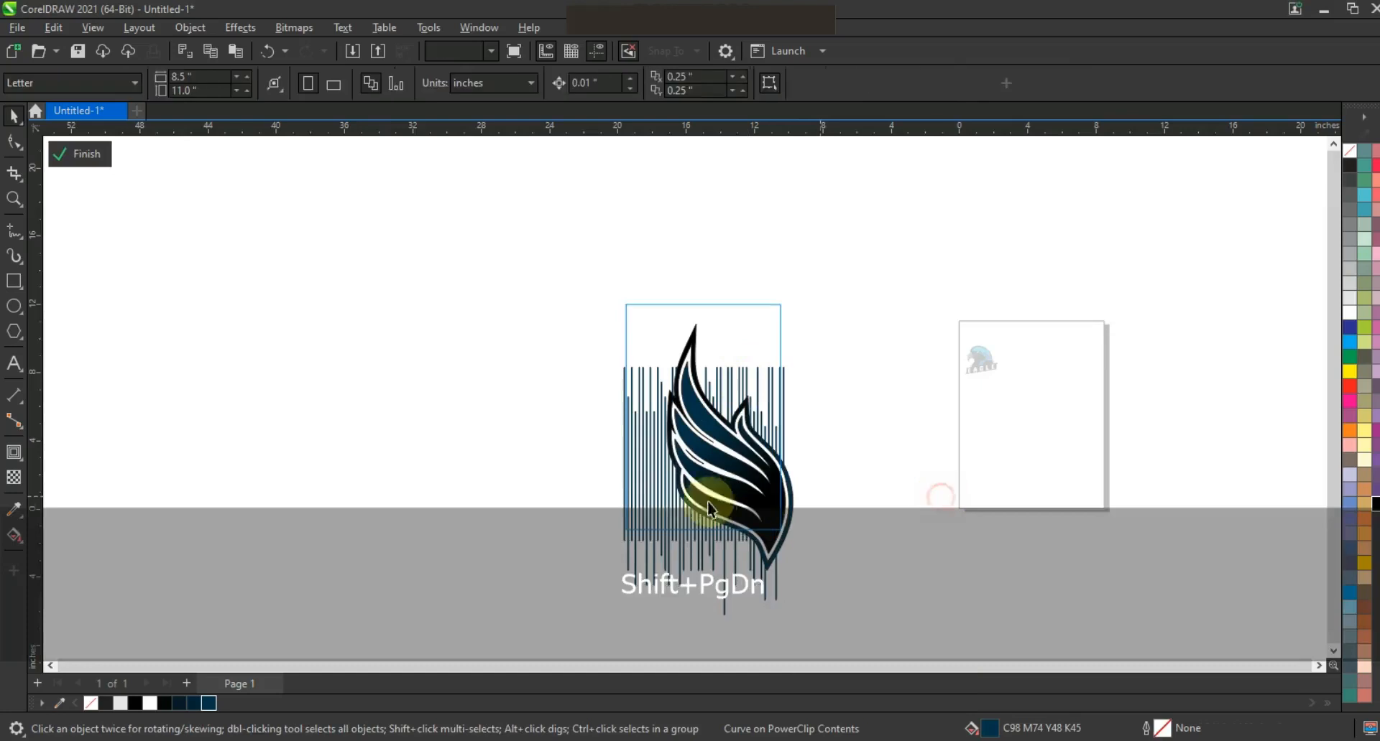
{"action": "right_click", "coordinate": [639, 477]}
{"action": "left_click", "coordinate": [674, 272]}
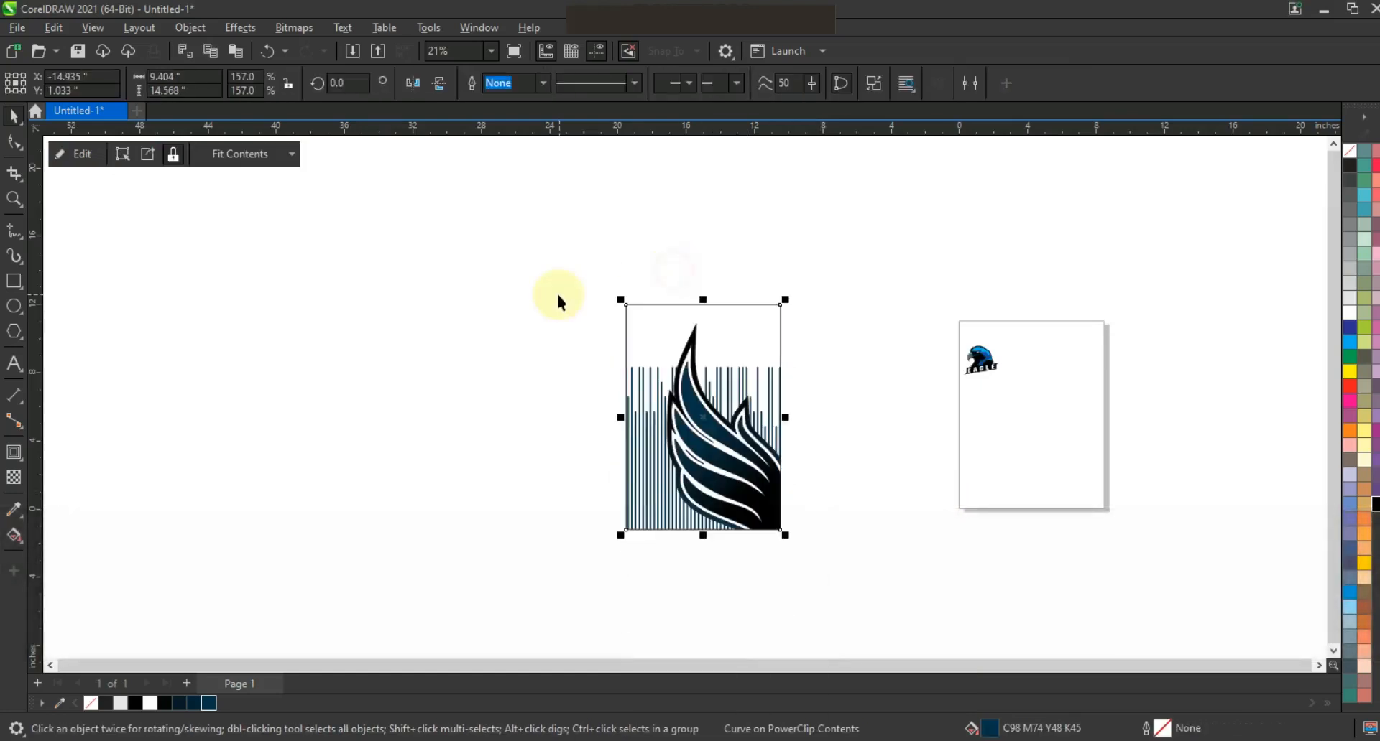
Step: Return to editing the PowerClip contents and skew the line pattern vertically so that it slopes down toward the right
{"action": "key", "text": "ctrl+z"}
{"action": "left_click", "coordinate": [571, 404]}
{"action": "left_click", "coordinate": [667, 450]}
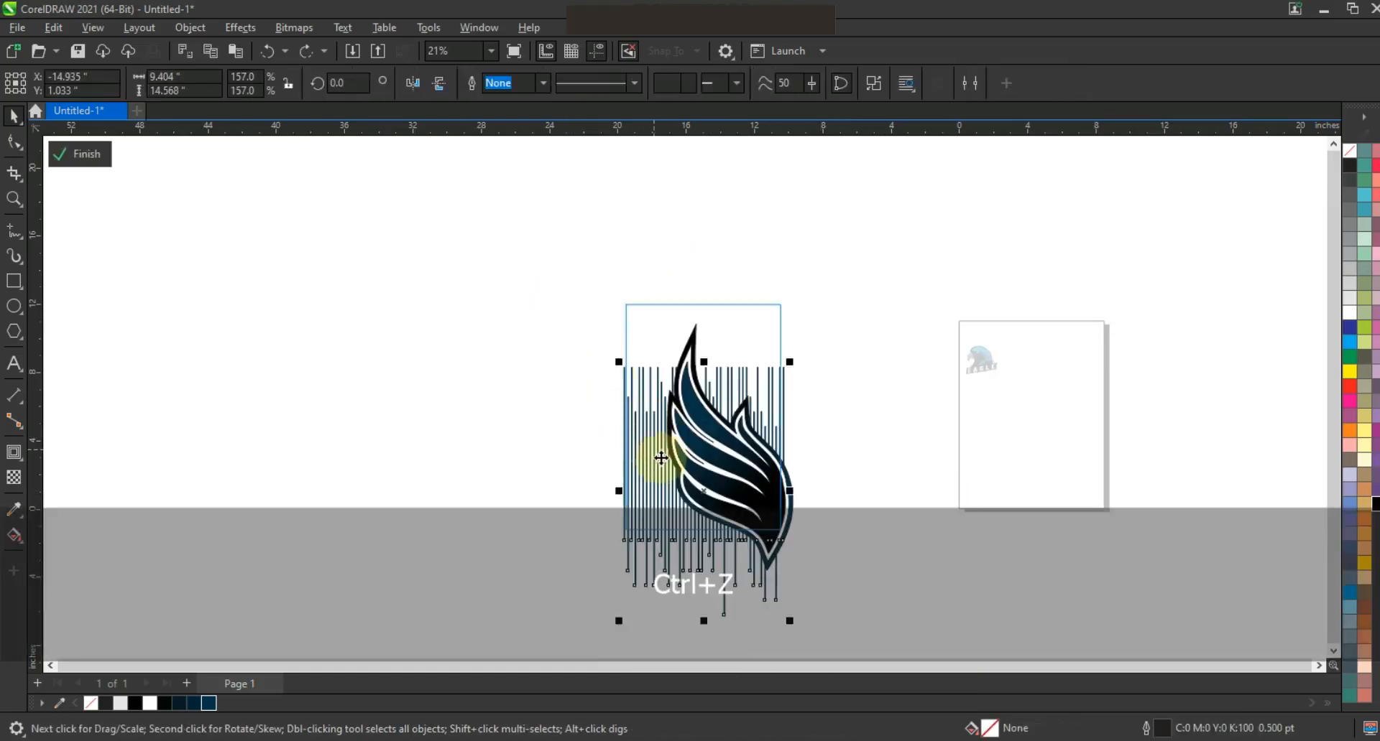
{"action": "left_click", "coordinate": [792, 487]}
{"action": "left_click_drag", "start_coordinate": [792, 503], "coordinate": [800, 540]}
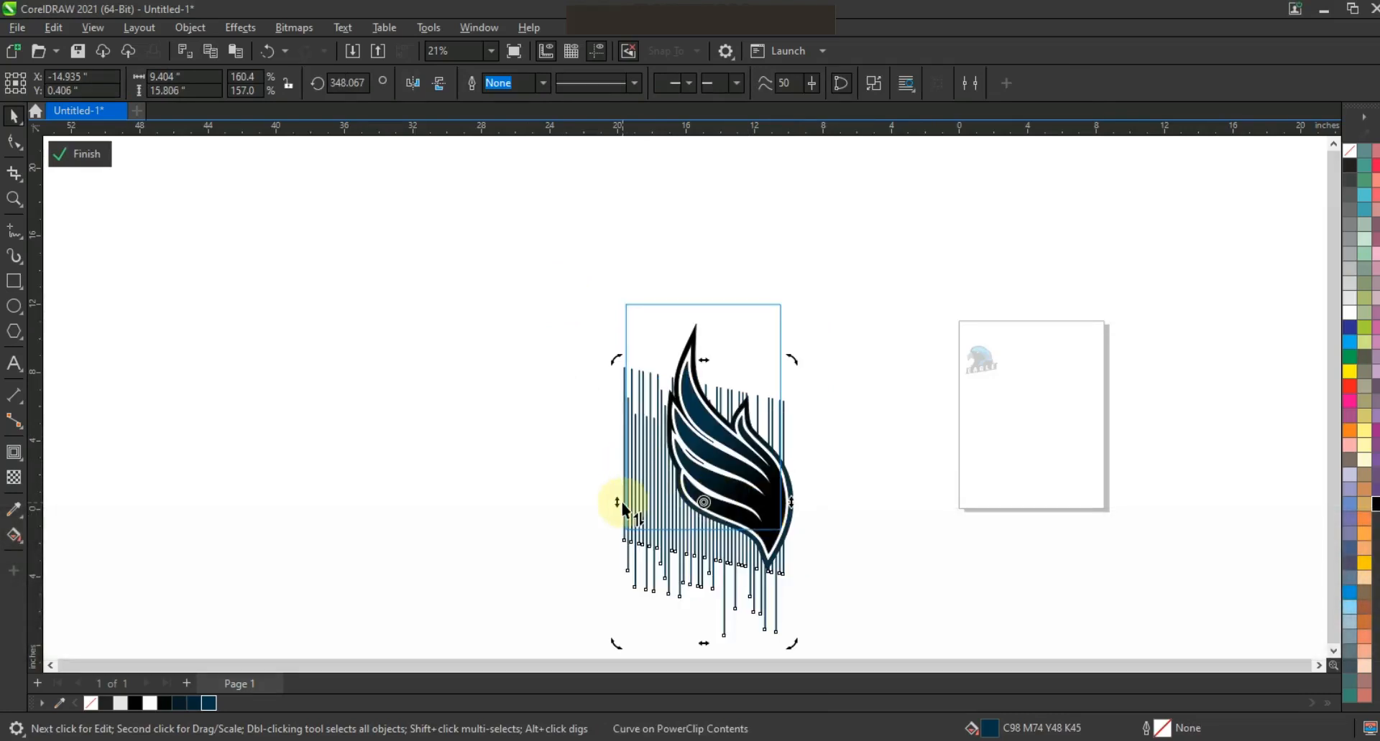
{"action": "left_click_drag", "start_coordinate": [622, 502], "coordinate": [614, 479]}
Step: Stretch the skewed line pattern upward to about 18.9 in high and adjust its vertical position within the rectangle
{"action": "left_click", "coordinate": [695, 551]}
{"action": "left_click", "coordinate": [698, 522]}
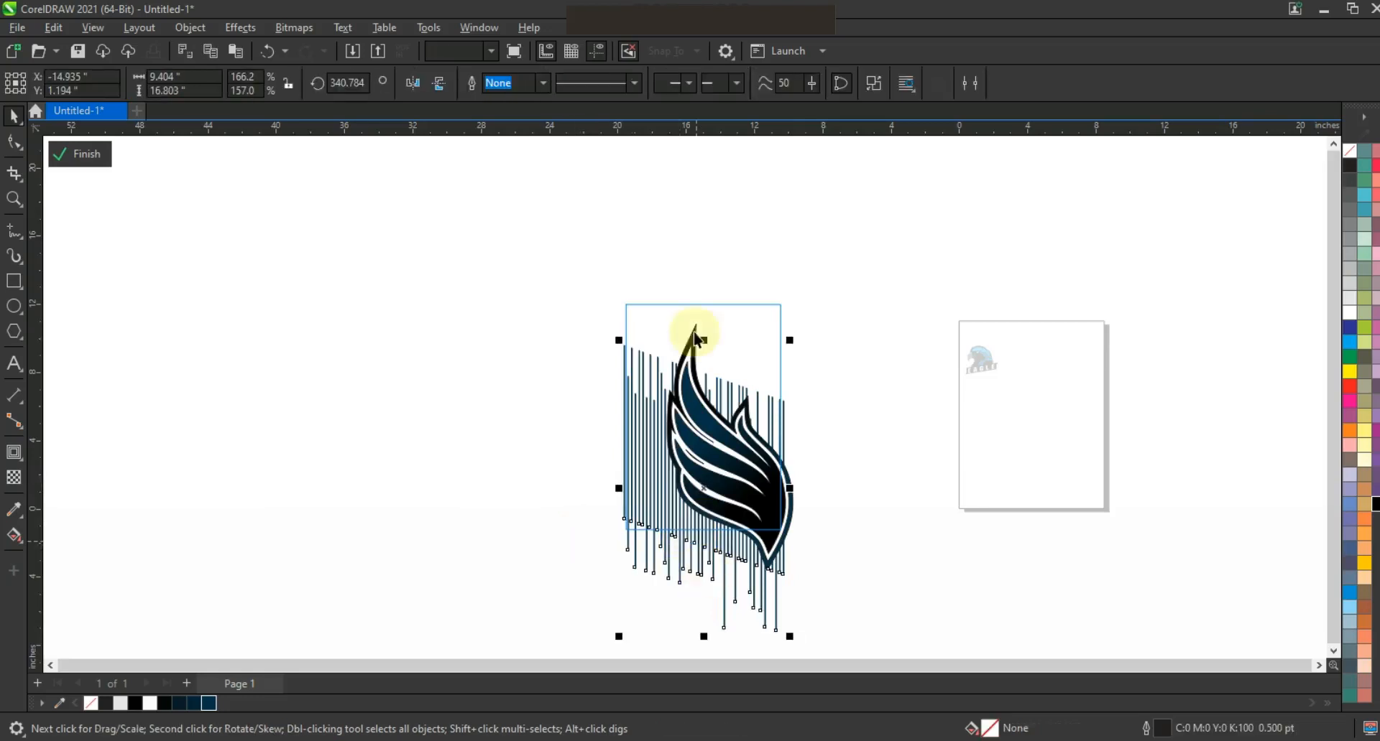
{"action": "left_click_drag", "start_coordinate": [703, 339], "coordinate": [705, 321]}
{"action": "left_click_drag", "start_coordinate": [695, 542], "coordinate": [696, 549]}
Step: Finish editing the PowerClip contents and clear the selection
{"action": "right_click", "coordinate": [695, 549]}
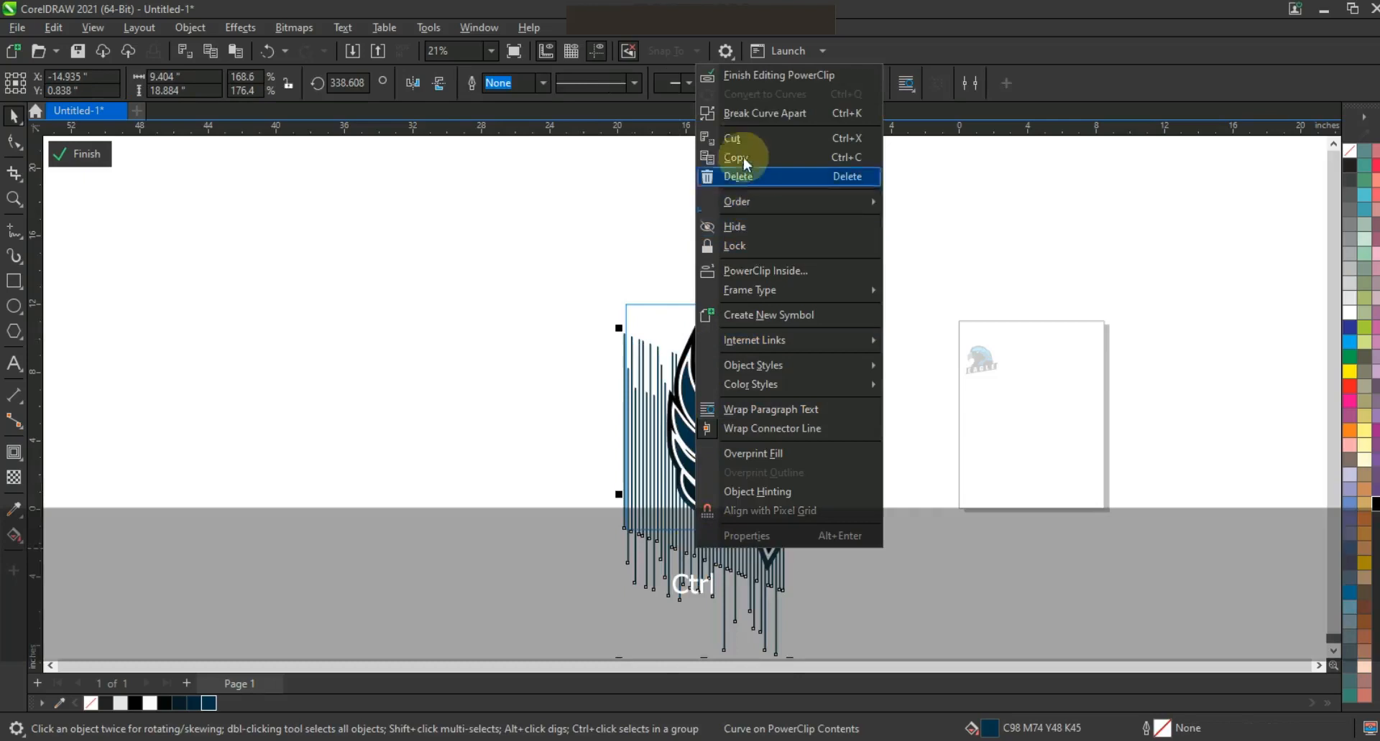
{"action": "left_click", "coordinate": [749, 75]}
{"action": "left_click_drag", "start_coordinate": [576, 222], "coordinate": [1014, 536]}
{"action": "key", "text": "shift+F2"}
{"action": "key", "text": "Escape"}
{"action": "left_click", "coordinate": [318, 362]}
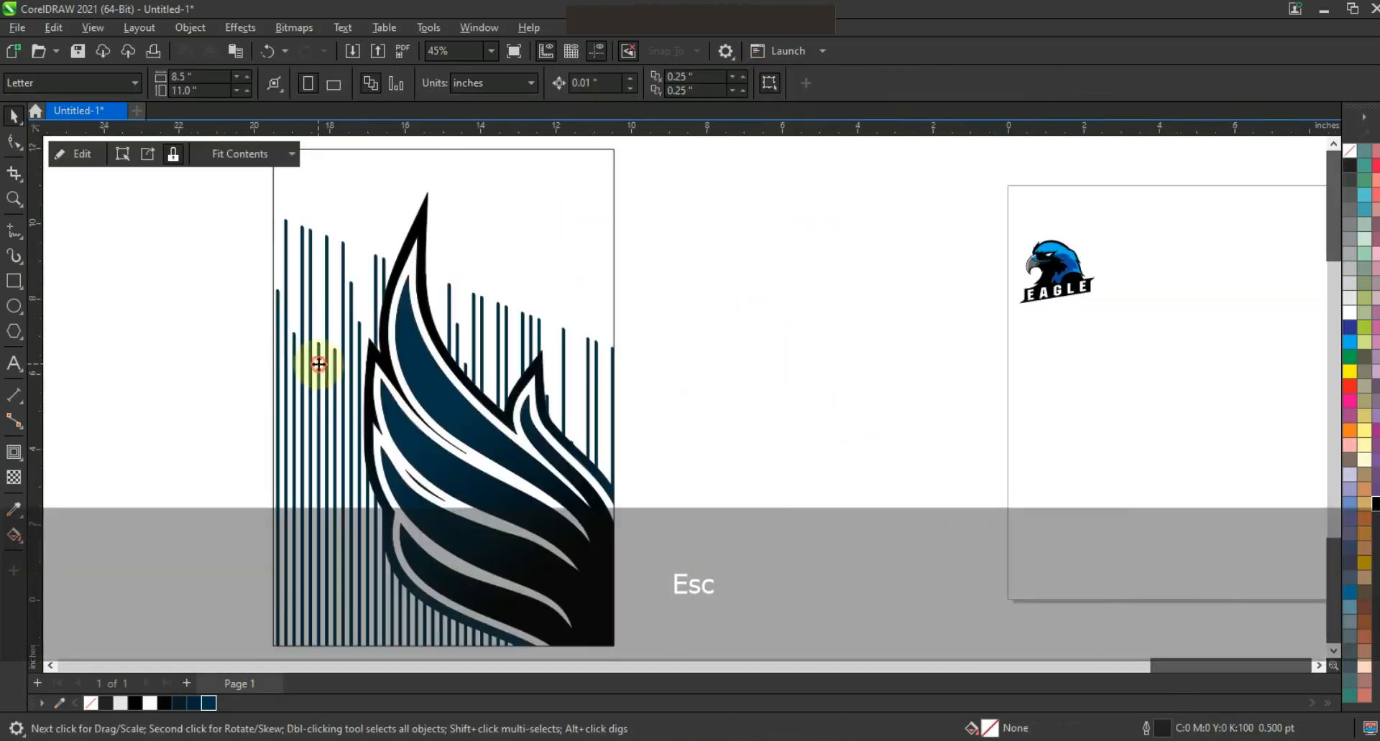
Step: Place the EAGLE logo in the rectangle's upper right area and shrink it to about 1.83 in wide
{"action": "left_click", "coordinate": [611, 372]}
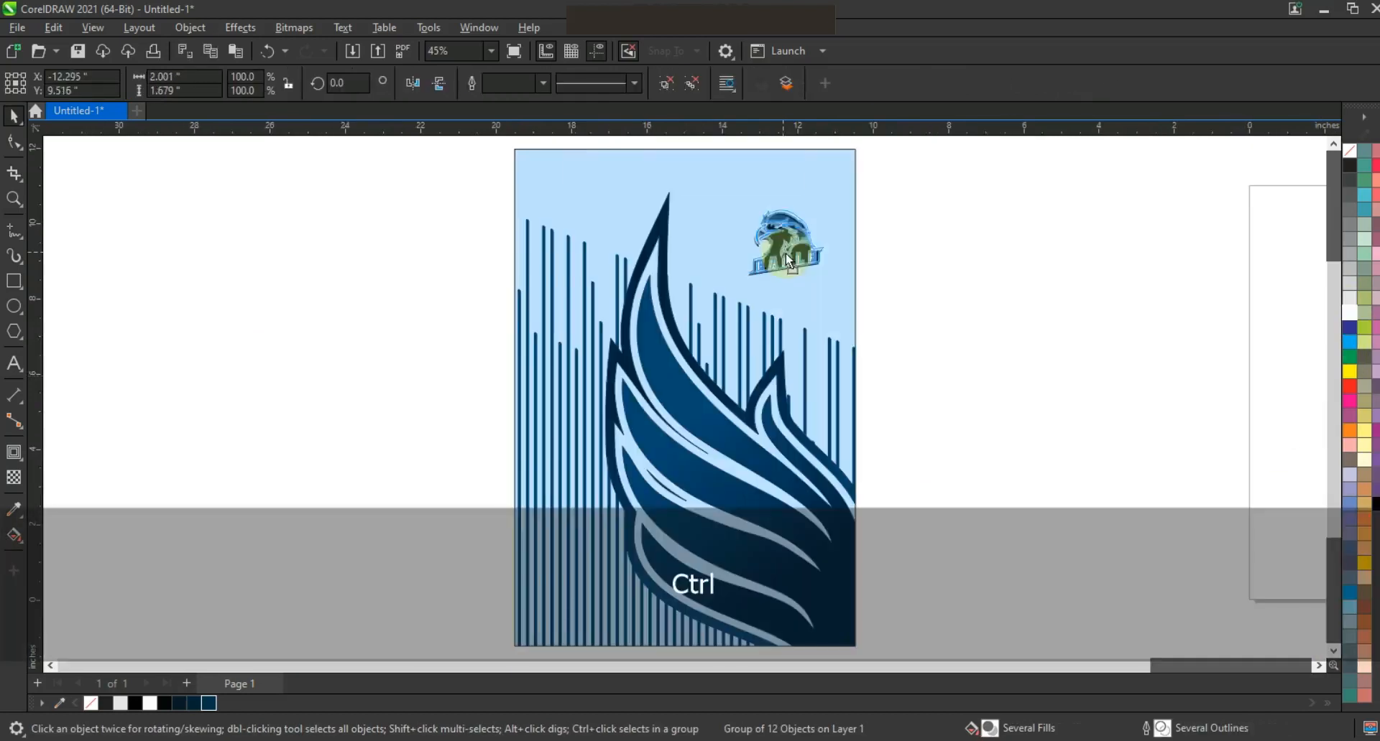
{"action": "left_click_drag", "start_coordinate": [794, 262], "coordinate": [833, 289]}
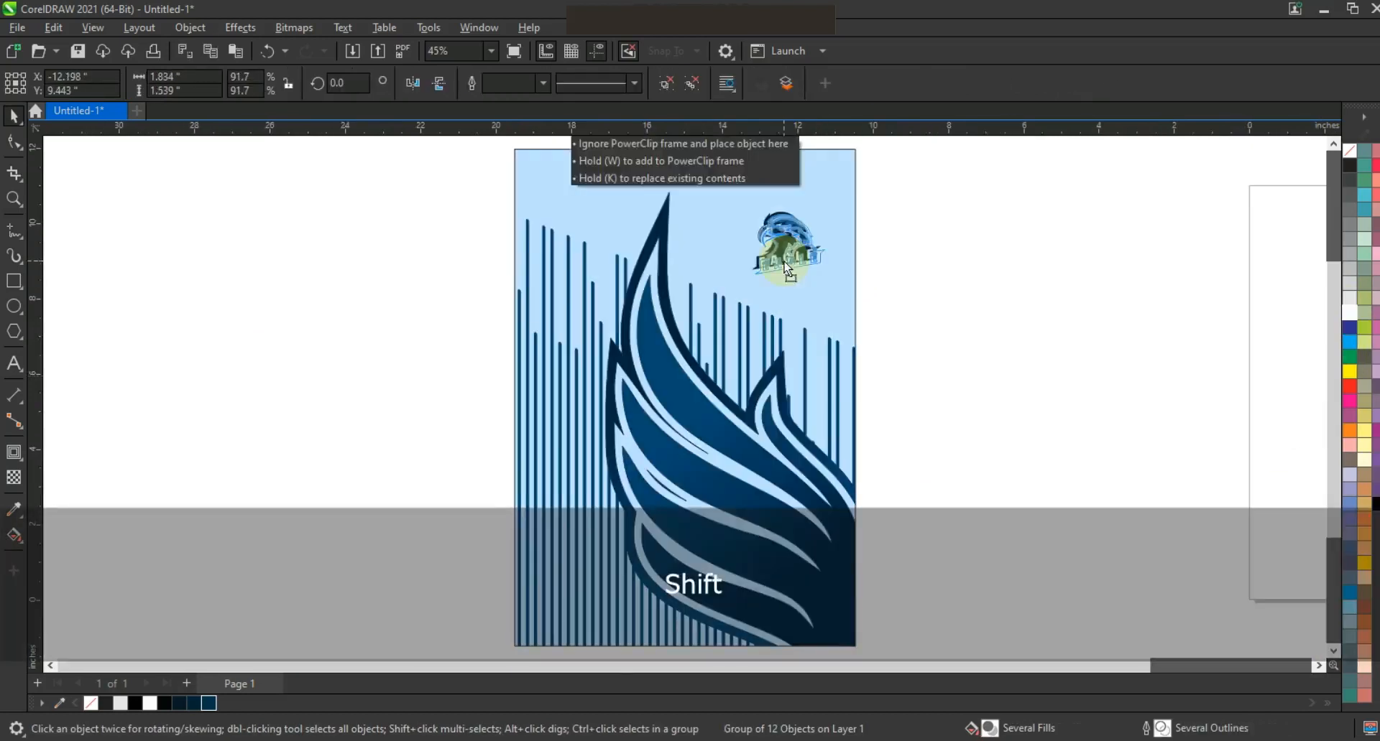
{"action": "left_click", "coordinate": [938, 316]}
Step: Add the artistic text EAGLE in capitals beside the design and set its font to Machine BT
{"action": "left_click", "coordinate": [13, 363]}
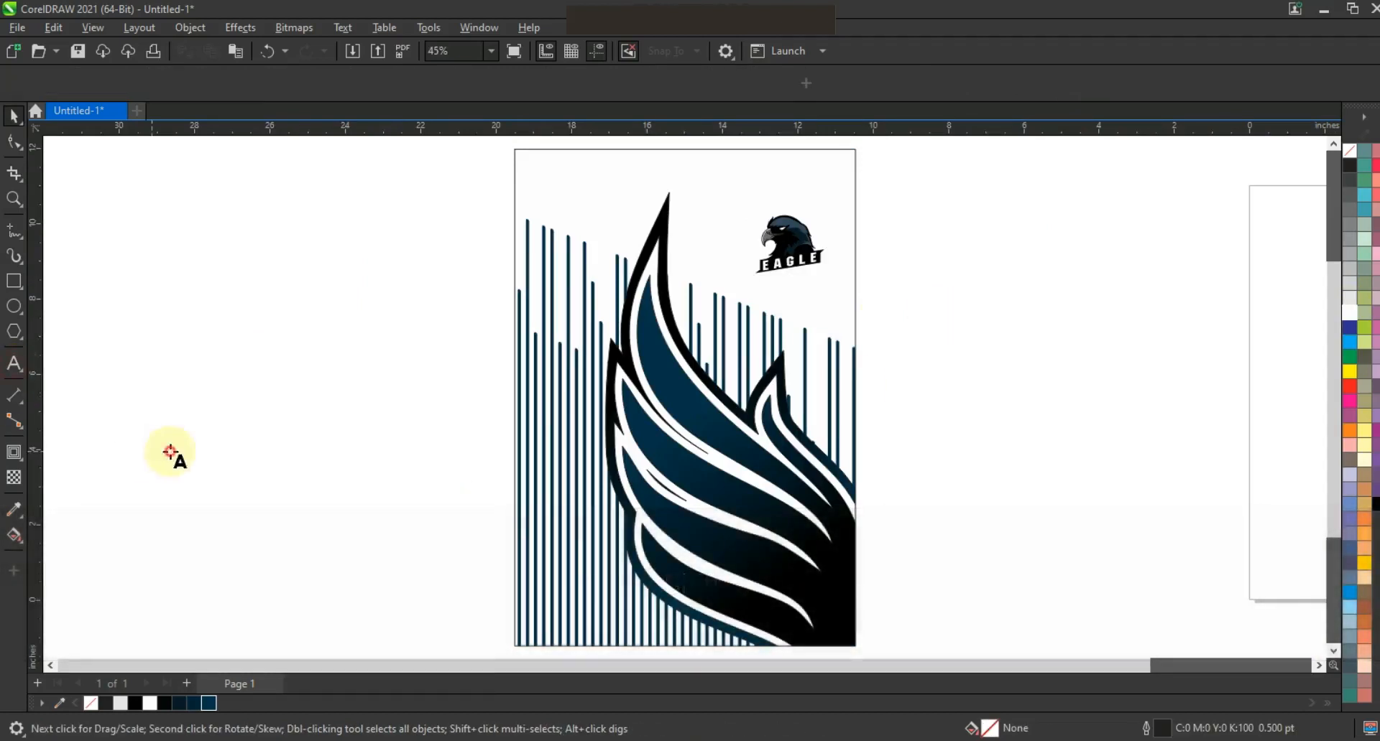
{"action": "key", "text": "Caps_Lock"}
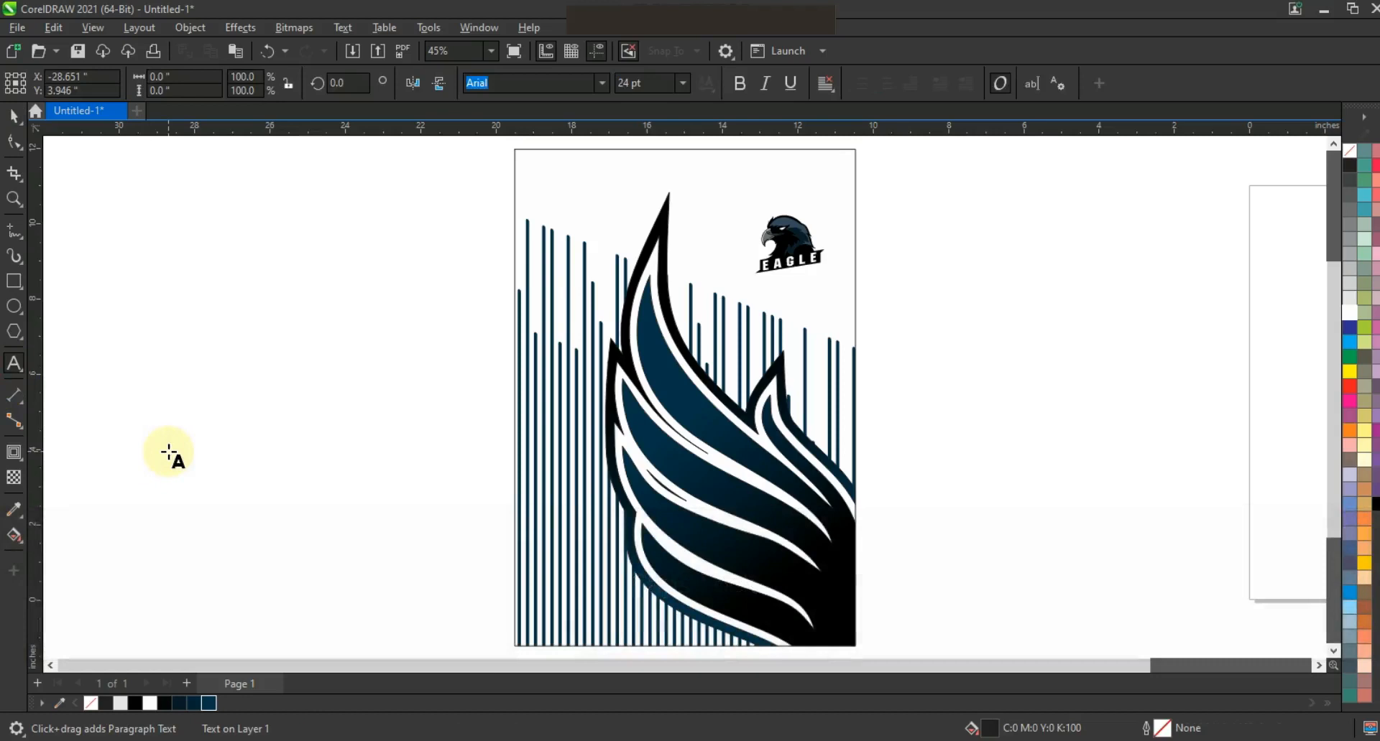
{"action": "key", "text": "t"}
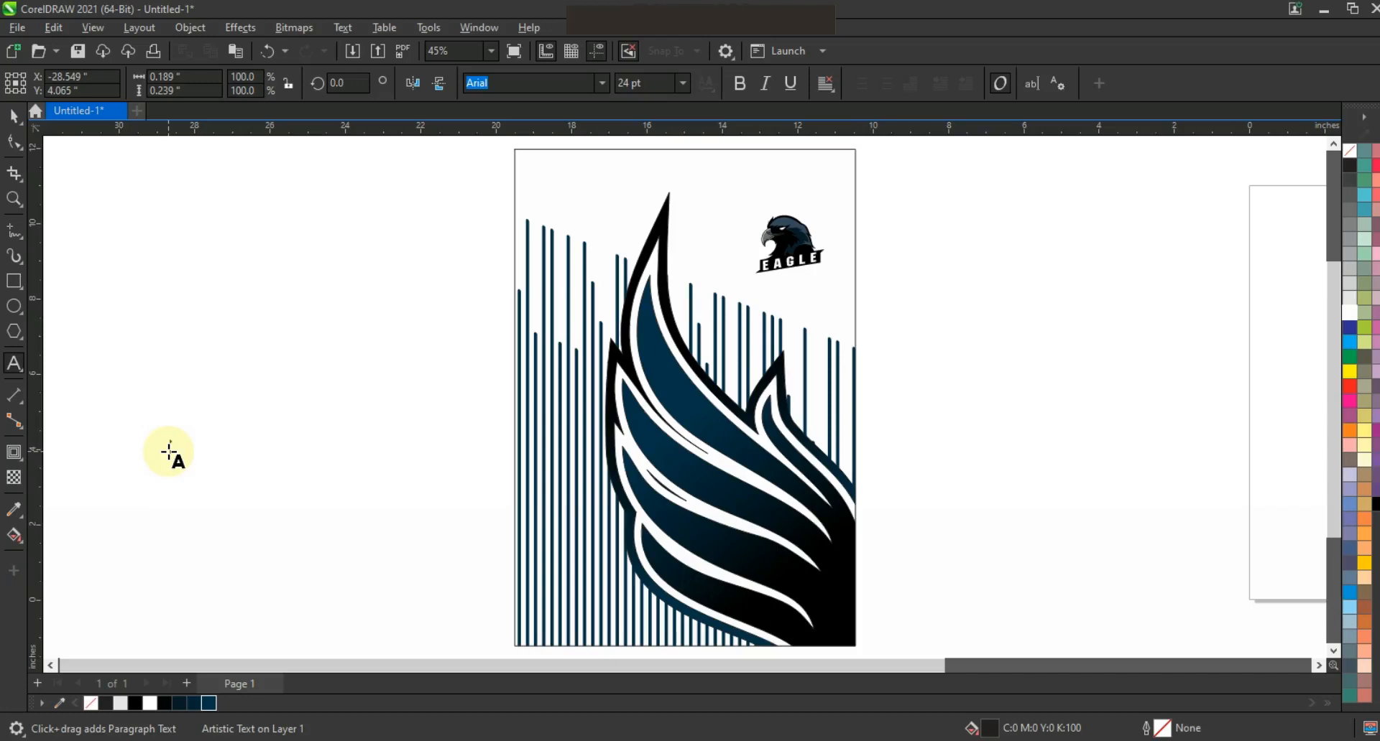
{"action": "key", "text": "e"}
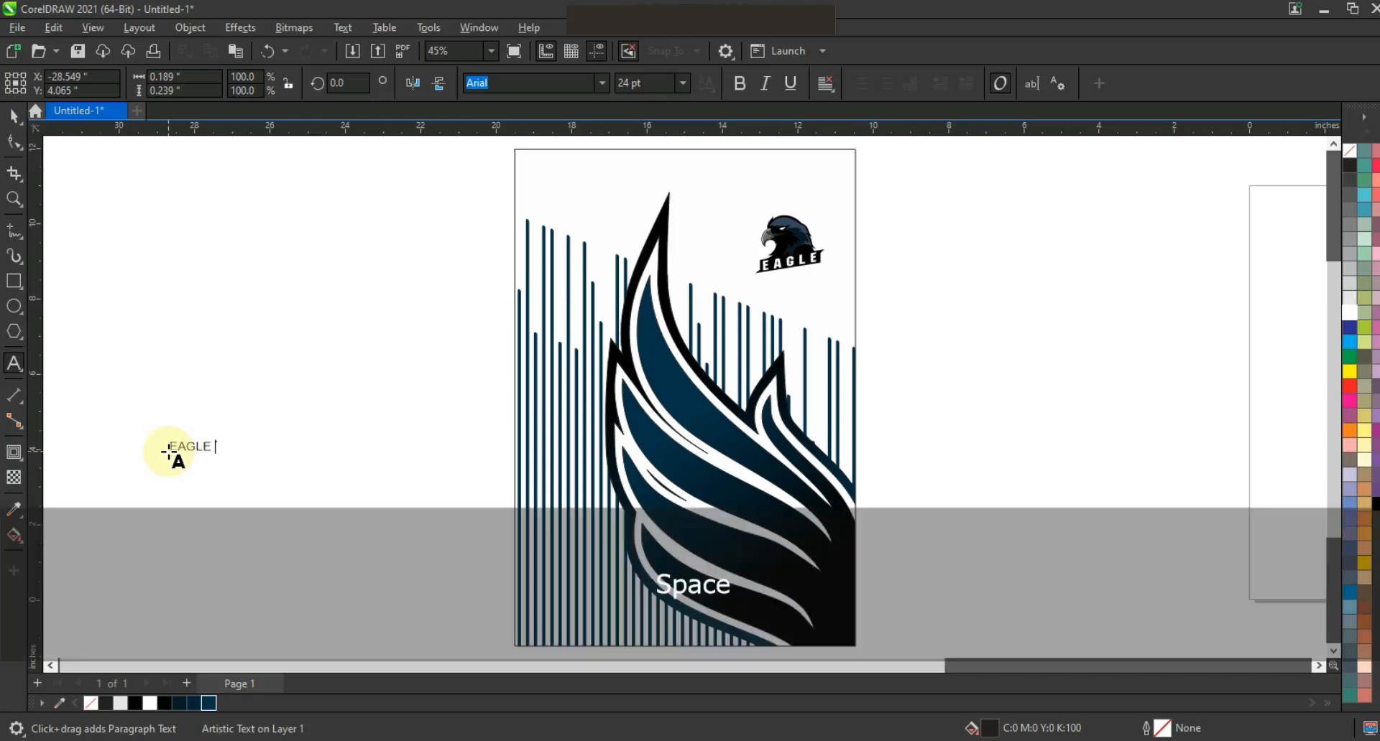
{"action": "left_click", "coordinate": [598, 82]}
{"action": "left_click", "coordinate": [556, 157]}
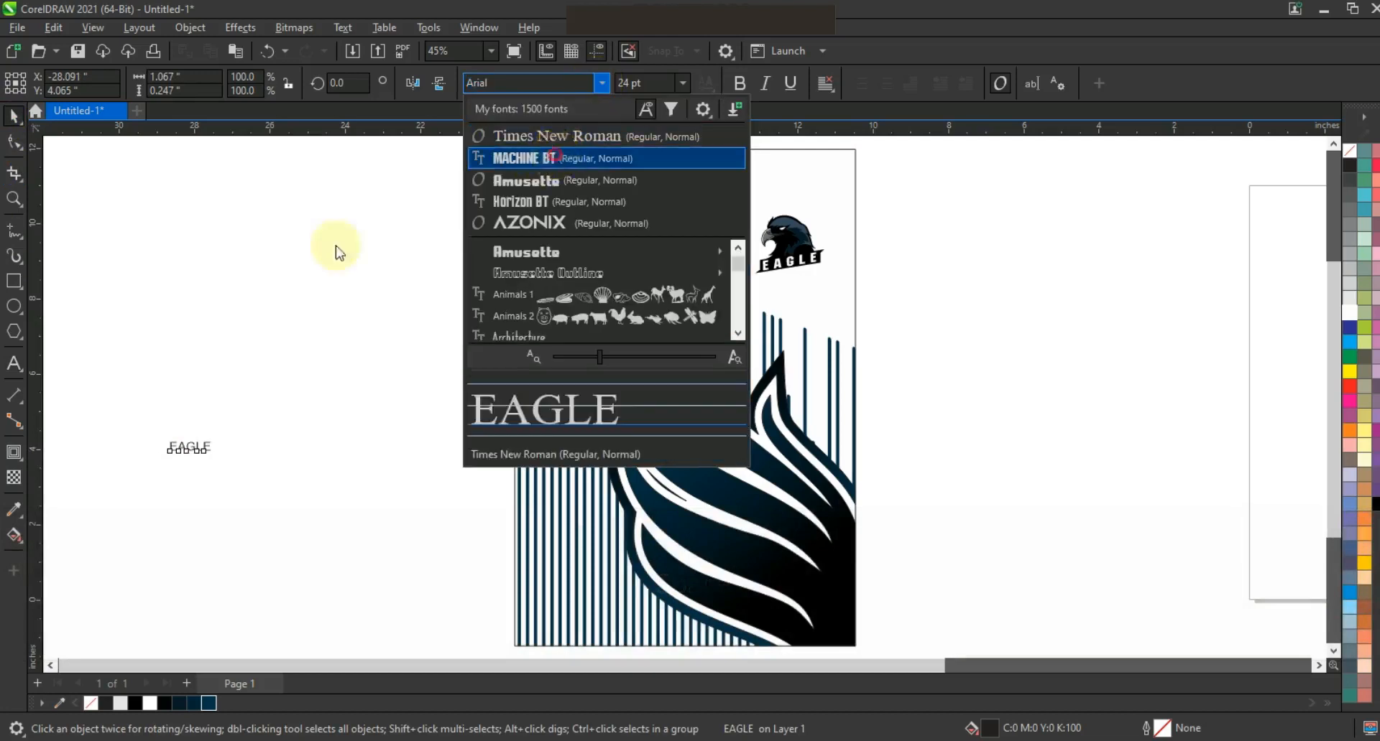
Step: Rotate the EAGLE text 90°, enlarge it to about 1.66 × 4.71 in, and place it over the lines at the design's lower left
{"action": "left_click", "coordinate": [190, 448]}
{"action": "left_click_drag", "start_coordinate": [188, 412], "coordinate": [246, 309]}
{"action": "left_click", "coordinate": [220, 421]}
{"action": "left_click", "coordinate": [185, 443]}
{"action": "left_click_drag", "start_coordinate": [220, 391], "coordinate": [611, 447]}
{"action": "left_click_drag", "start_coordinate": [625, 364], "coordinate": [600, 392]}
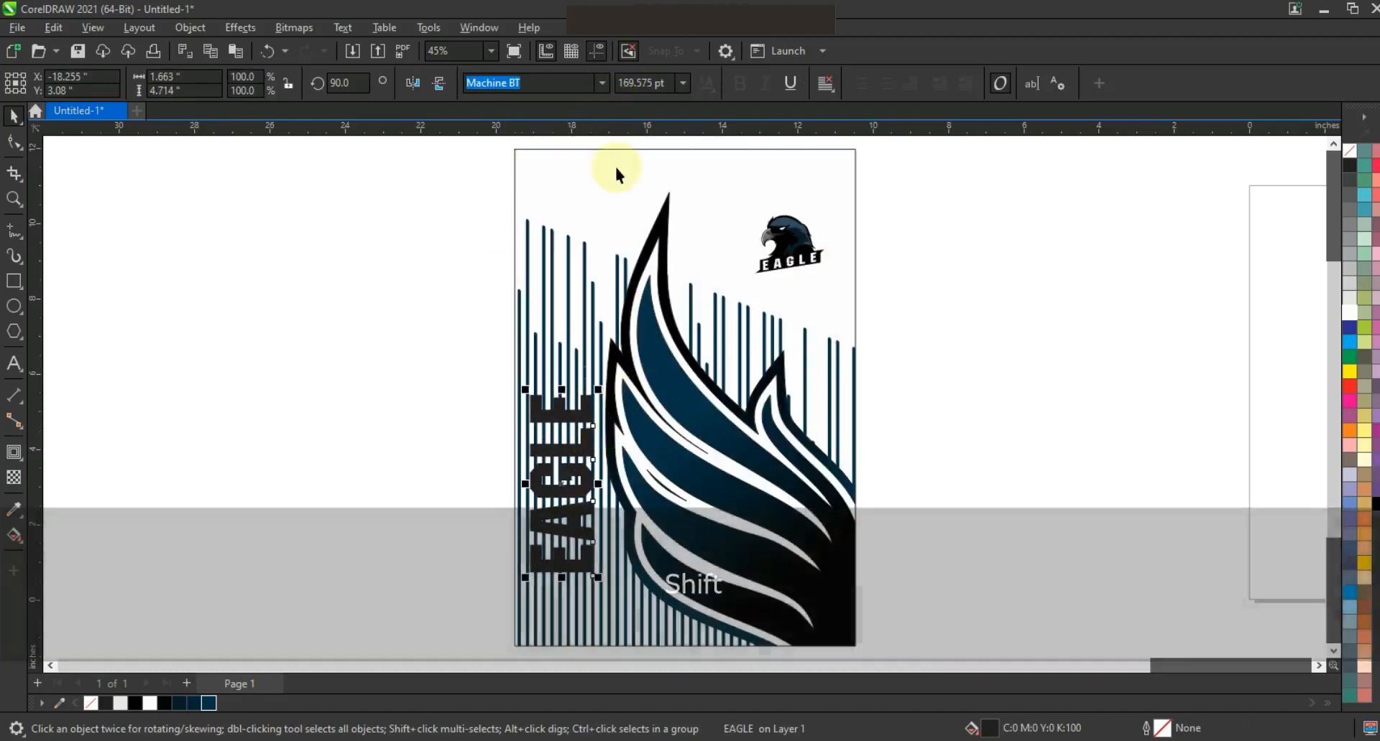
Step: Convert the vertical EAGLE text to curves and give it an 8 pt outline
{"action": "key", "text": "ctrl+q"}
{"action": "double_click", "coordinate": [1143, 730]}
{"action": "left_click", "coordinate": [612, 278]}
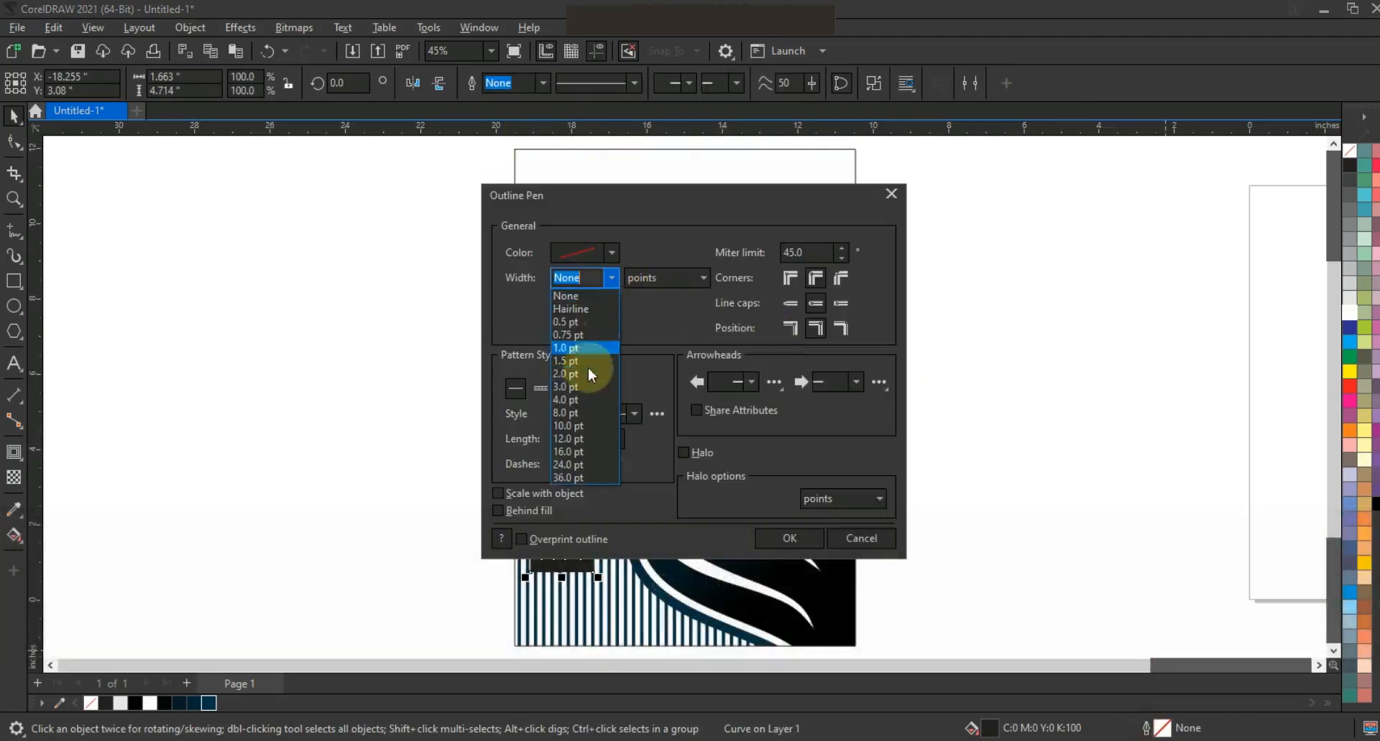
{"action": "left_click", "coordinate": [575, 413]}
{"action": "left_click", "coordinate": [769, 539]}
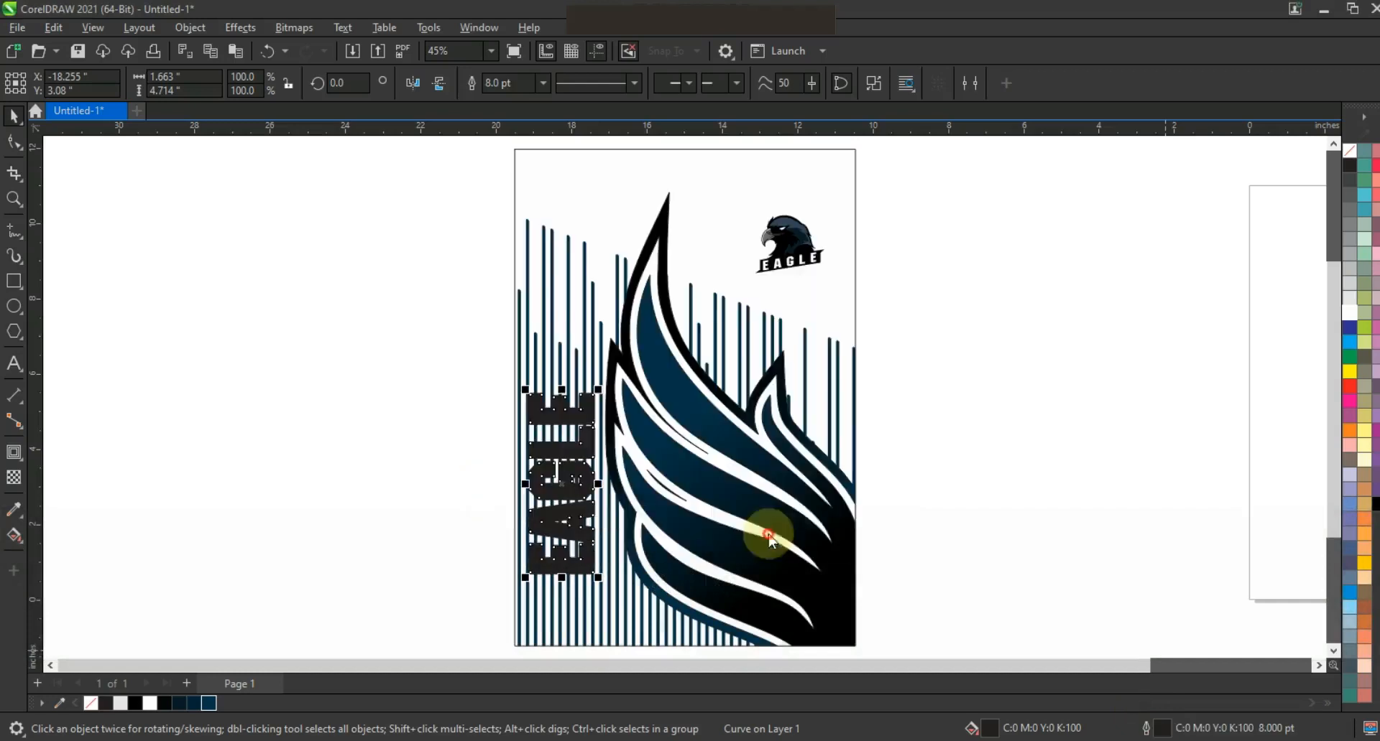
Step: Try a white outline on the vertical EAGLE lettering
{"action": "right_click", "coordinate": [1349, 313]}
{"action": "left_click", "coordinate": [1296, 325]}
{"action": "left_click", "coordinate": [1135, 353]}
Step: Fill the vertical EAGLE lettering with white and colour its outline near-black
{"action": "left_click", "coordinate": [591, 452]}
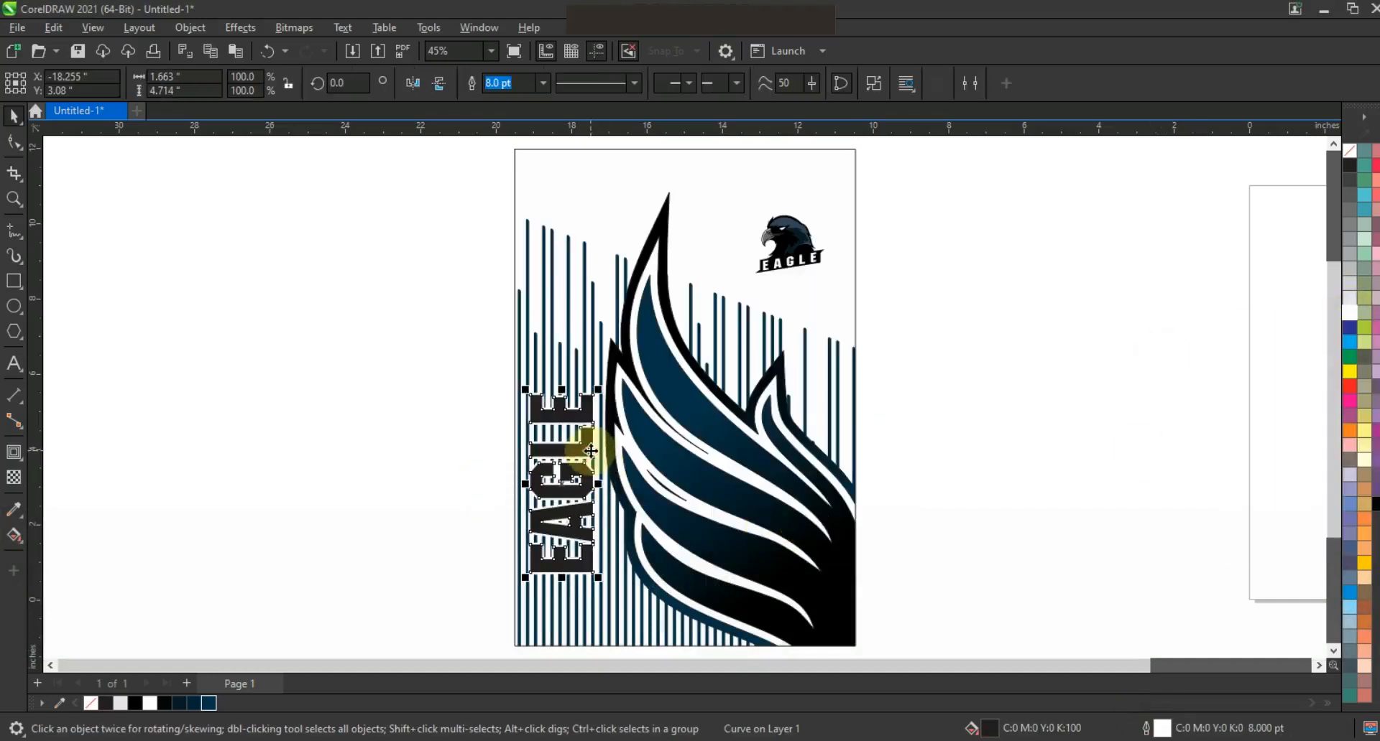
{"action": "left_click", "coordinate": [147, 706]}
{"action": "right_click", "coordinate": [164, 701]}
{"action": "left_click", "coordinate": [209, 457]}
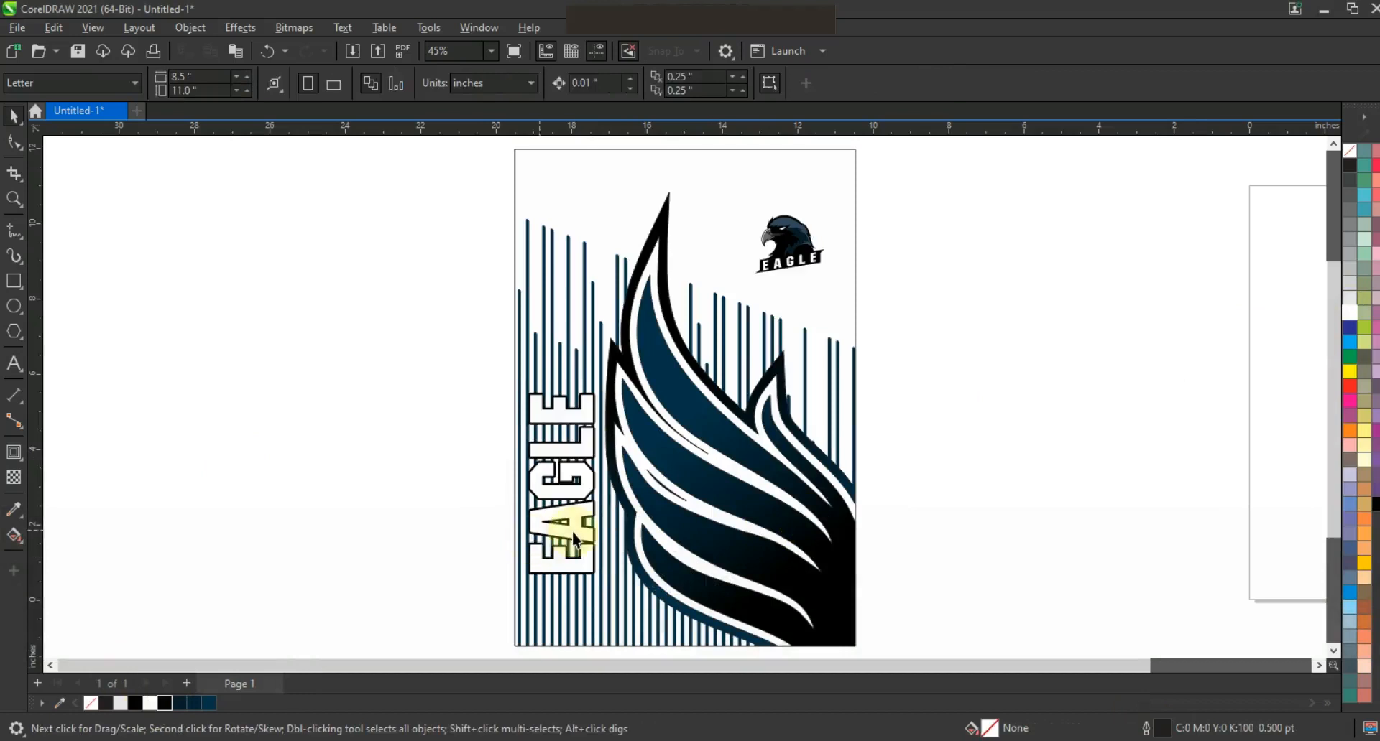
Step: Set the lettering's outline to 20 pt in dark navy and nudge the lettering slightly right and down
{"action": "type", "text": "20"}
{"action": "key", "text": "Return"}
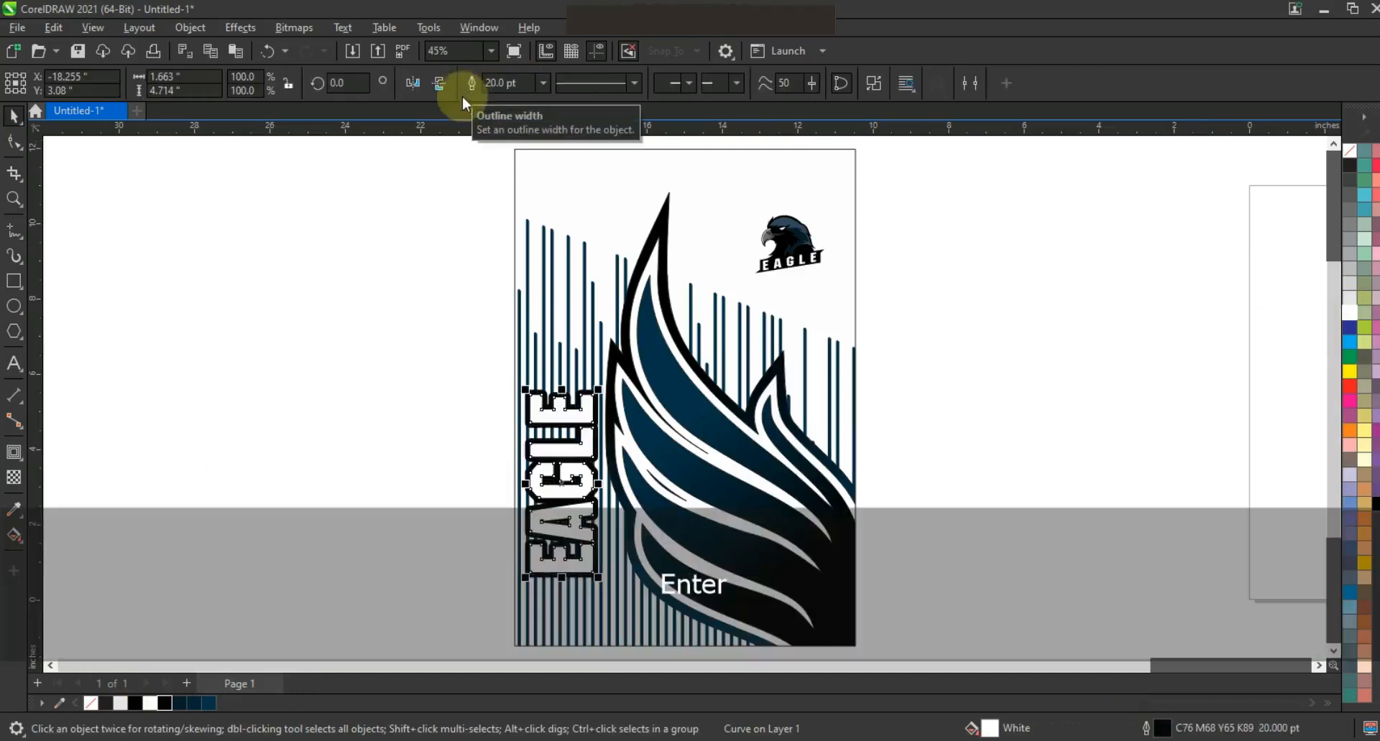
{"action": "right_click", "coordinate": [177, 706]}
{"action": "left_click", "coordinate": [223, 473]}
{"action": "left_click", "coordinate": [283, 517]}
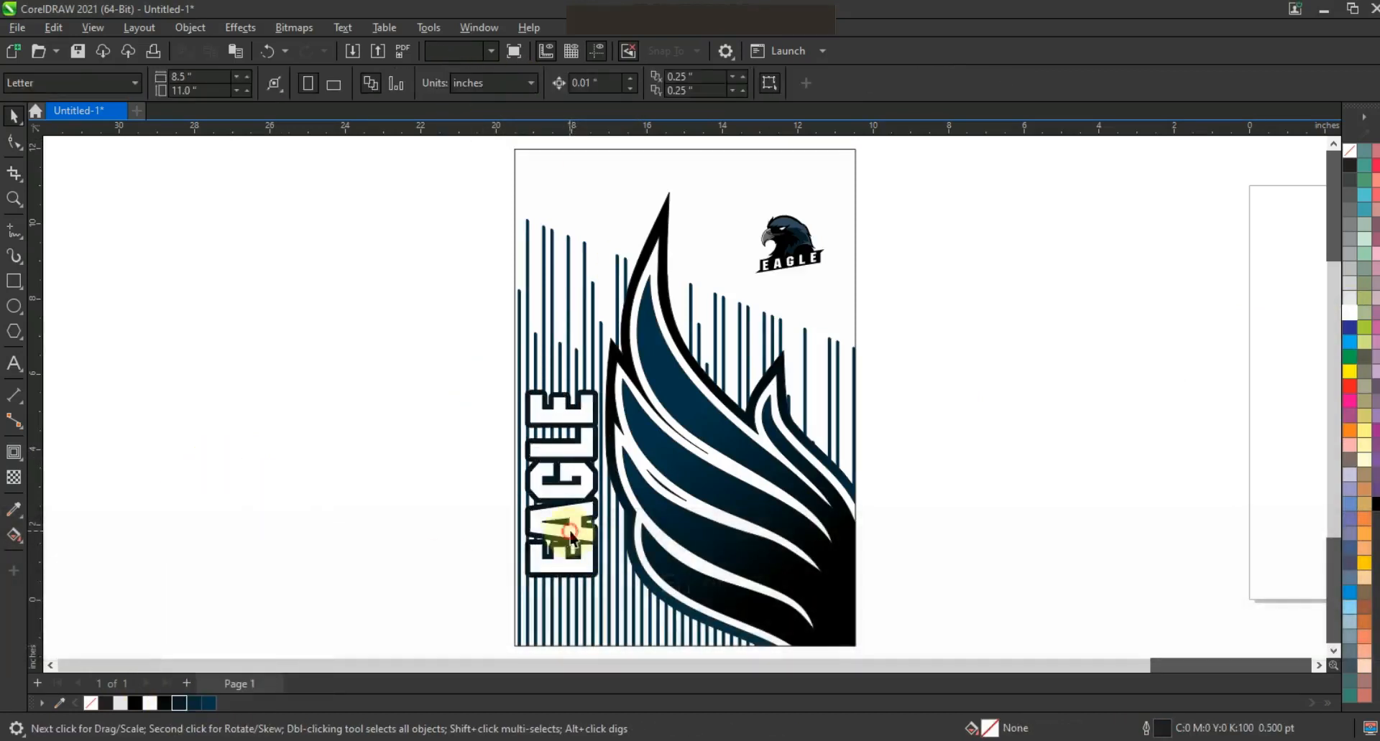
{"action": "left_click_drag", "start_coordinate": [554, 542], "coordinate": [556, 547]}
{"action": "left_click", "coordinate": [497, 520]}
{"action": "left_click", "coordinate": [581, 429]}
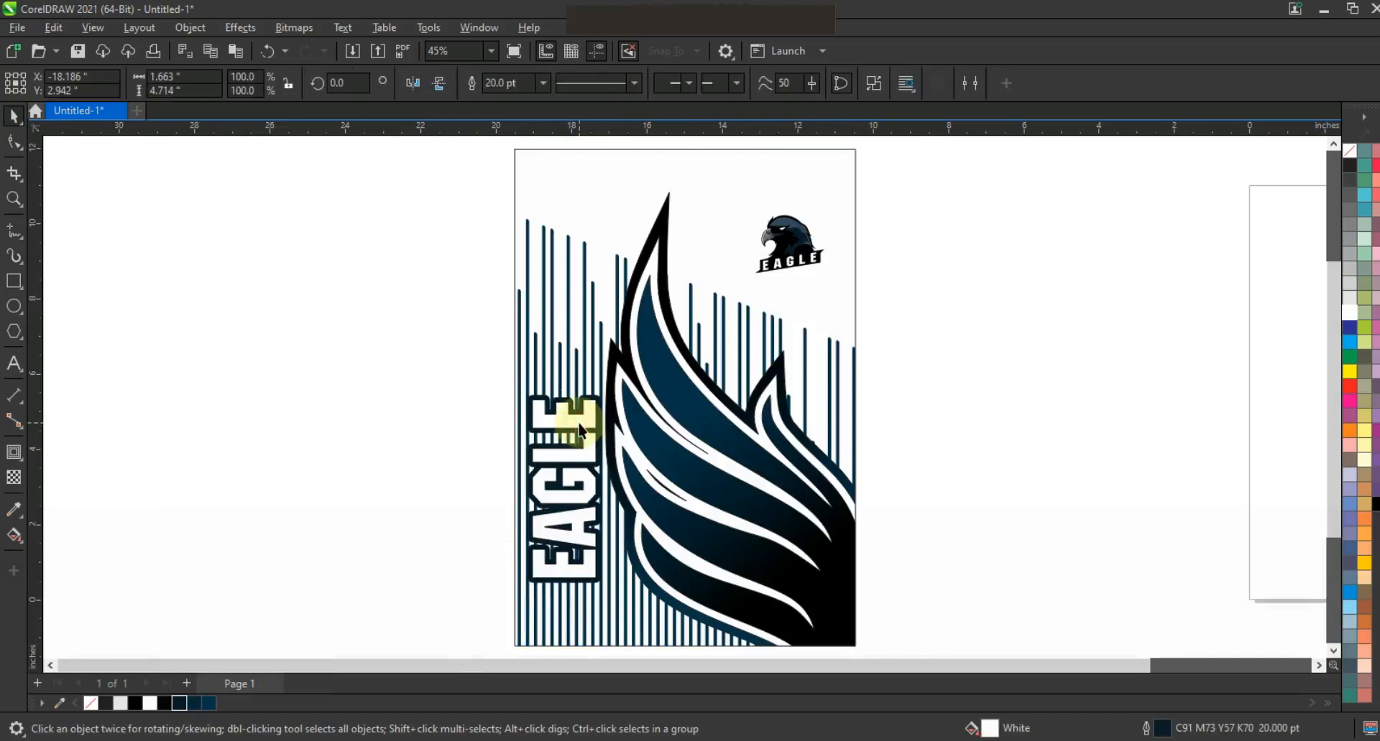
Step: Draw a rectangle about 1.84 × 7.34 in over the vertical lettering and past the design's lower edge, filled dark navy
{"action": "left_click", "coordinate": [4, 279]}
{"action": "key", "text": "Escape"}
{"action": "left_click_drag", "start_coordinate": [528, 395], "coordinate": [599, 611]}
{"action": "left_click", "coordinate": [14, 115]}
{"action": "left_click", "coordinate": [192, 703]}
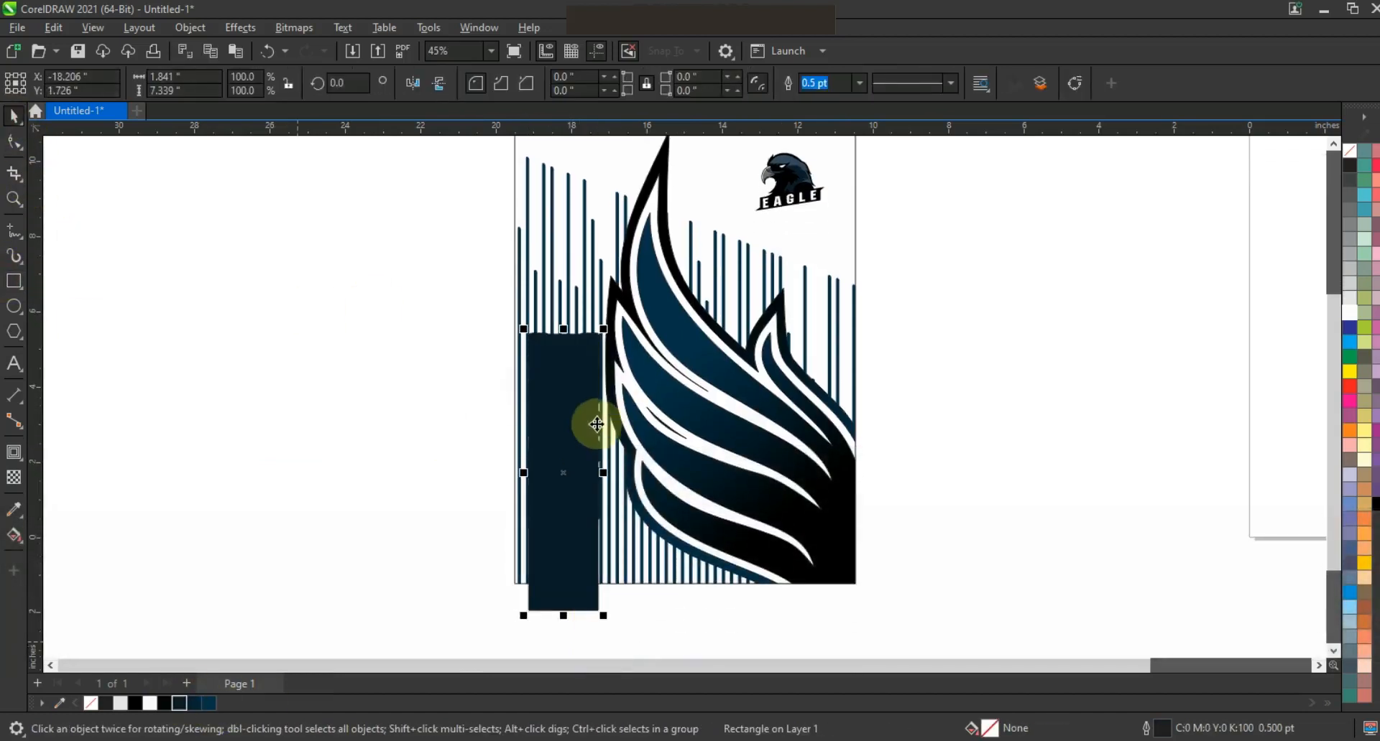
Step: Send the navy rectangle behind the EAGLE lettering and centre it horizontally on the letters
{"action": "key", "text": "ctrl+Page_Up"}
{"action": "left_click", "coordinate": [585, 426], "text": "shift"}
{"action": "key", "text": "c"}
{"action": "left_click", "coordinate": [447, 422]}
{"action": "left_click", "coordinate": [591, 590]}
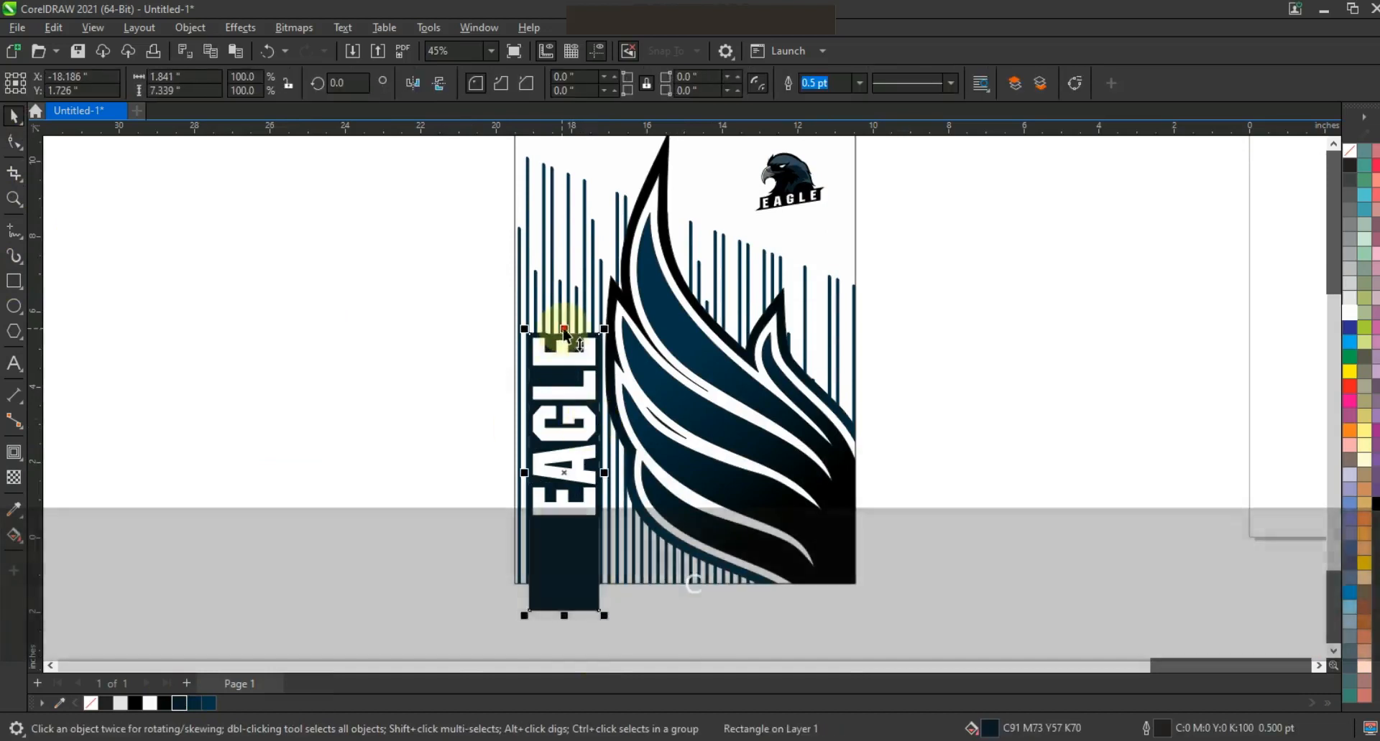
Step: Stretch the navy rectangle upward to about 7.6 in high, centre it with the lettering, and remove both outlines
{"action": "left_click_drag", "start_coordinate": [564, 329], "coordinate": [563, 318]}
{"action": "left_click_drag", "start_coordinate": [392, 286], "coordinate": [611, 523]}
{"action": "left_click", "coordinate": [581, 567], "text": "shift"}
{"action": "key", "text": "c"}
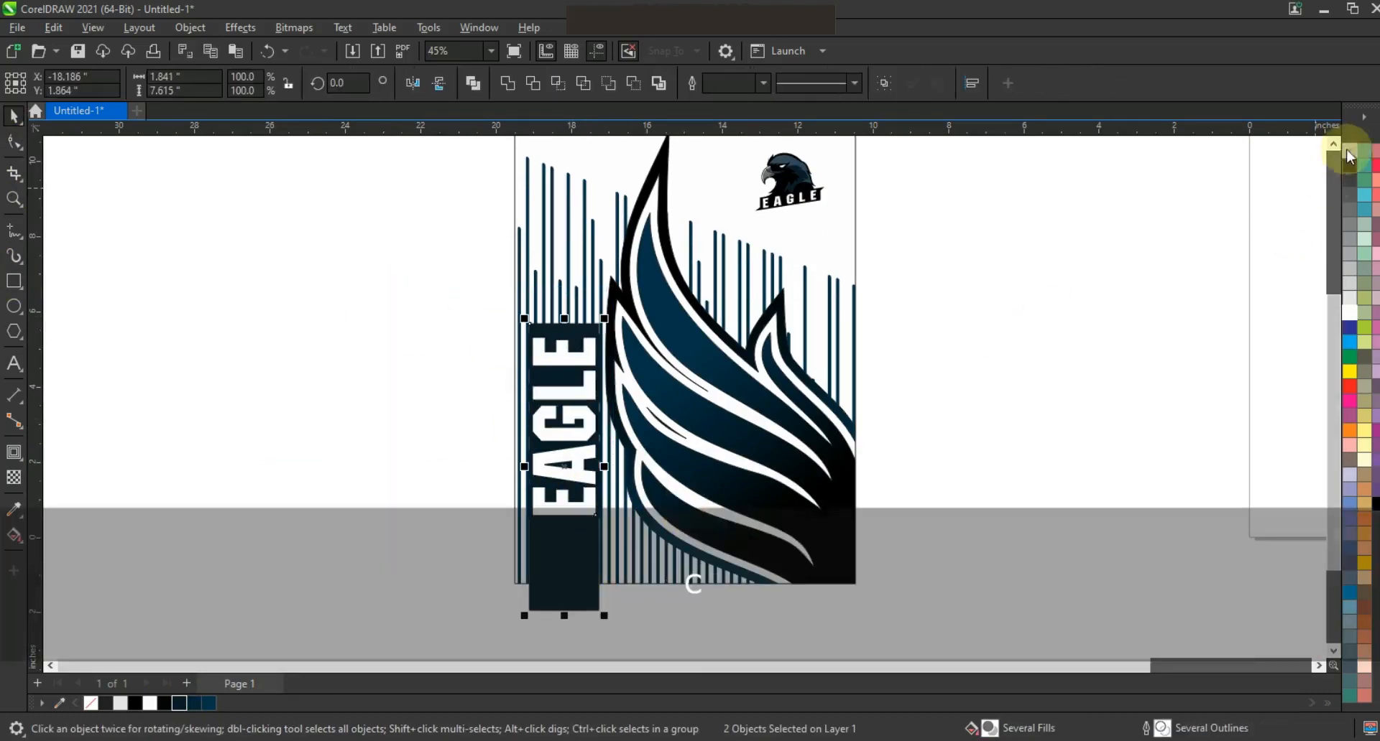
{"action": "right_click", "coordinate": [1349, 150]}
{"action": "left_click", "coordinate": [1178, 244]}
Step: Skew the navy rectangle vertically to slope down toward the right and repeat the same skew on the EAGLE lettering
{"action": "double_click", "coordinate": [567, 557]}
{"action": "left_click_drag", "start_coordinate": [523, 438], "coordinate": [523, 435]}
{"action": "left_click", "coordinate": [569, 381]}
{"action": "key", "text": "ctrl+r"}
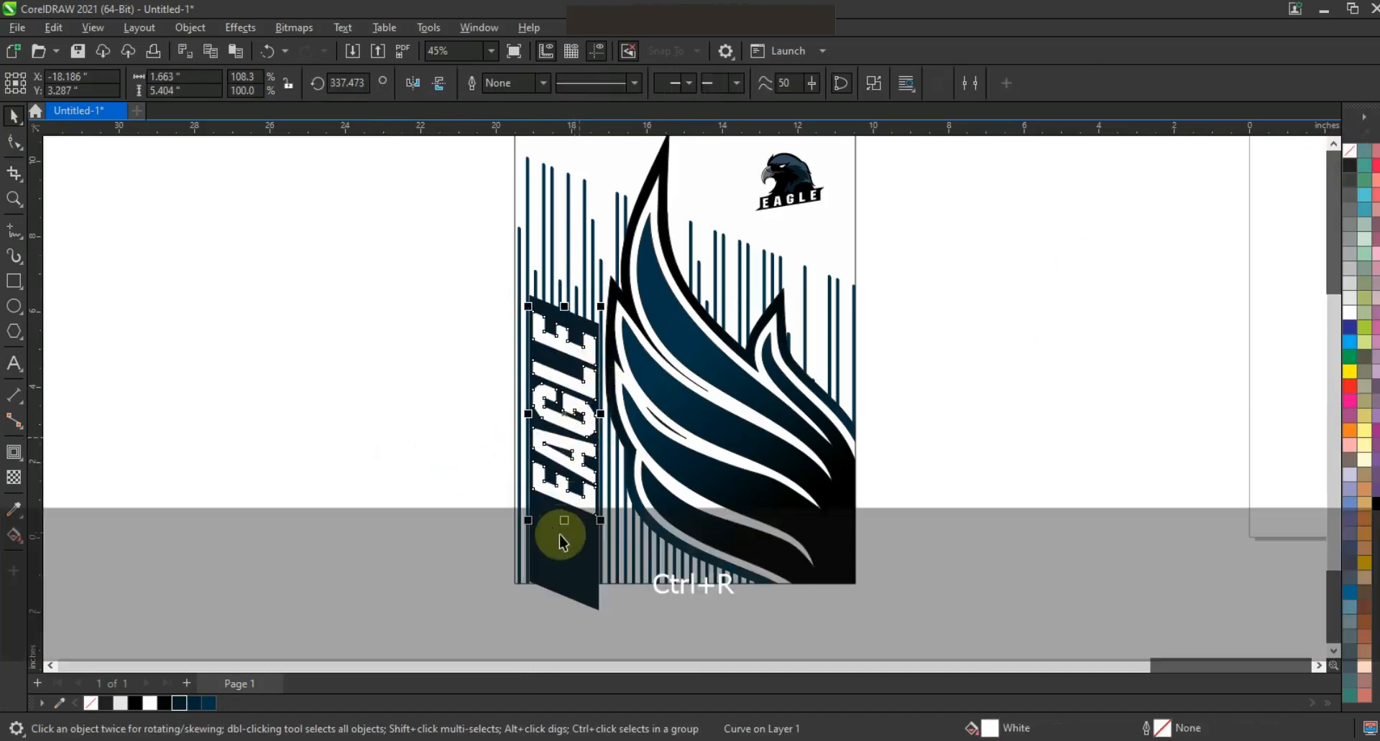
{"action": "left_click", "coordinate": [563, 537]}
{"action": "left_click_drag", "start_coordinate": [564, 613], "coordinate": [565, 622]}
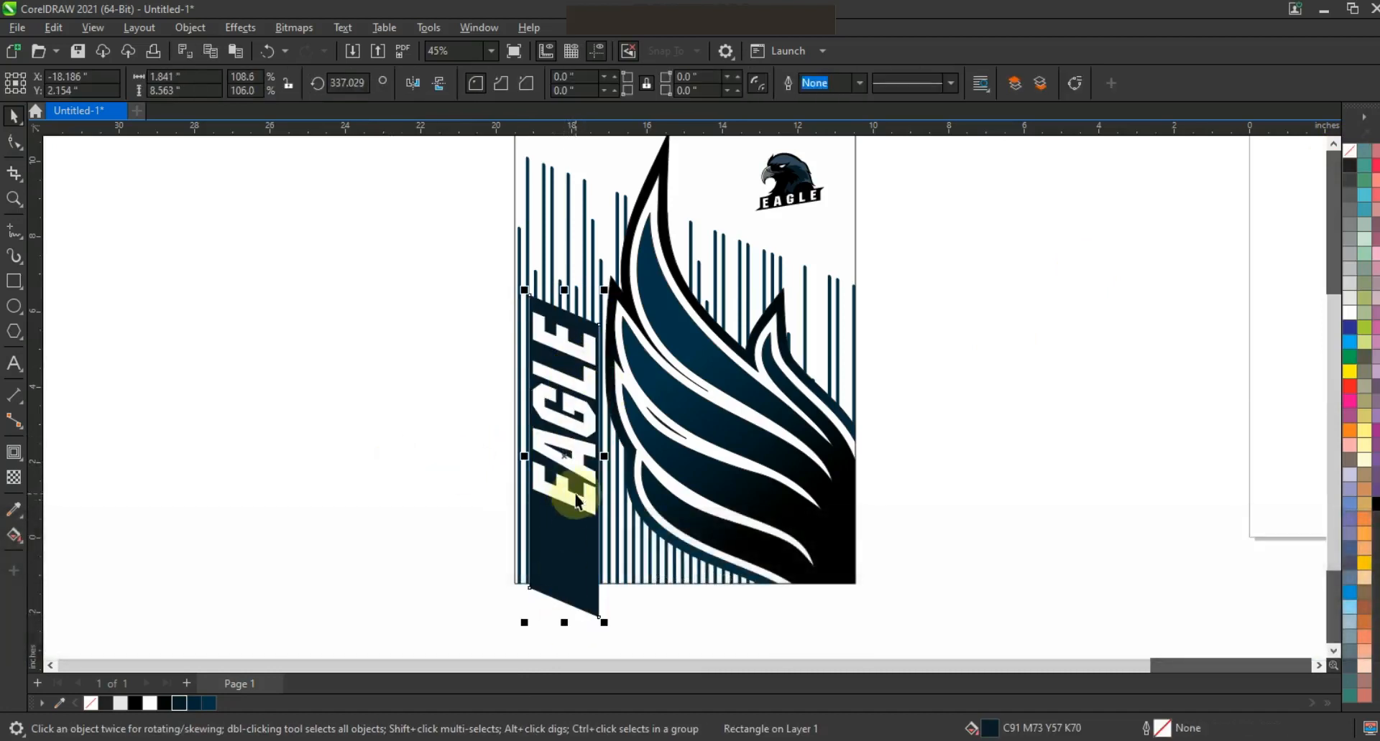
{"action": "key", "text": "ctrl+z"}
Step: Convert the skewed navy banner to curves and extend its lower edge downward by about 0.39 in
{"action": "left_click", "coordinate": [14, 141]}
{"action": "key", "text": "ctrl+shift+z"}
{"action": "left_click", "coordinate": [575, 619]}
{"action": "left_click", "coordinate": [561, 583]}
{"action": "key", "text": "ctrl+q"}
{"action": "left_click_drag", "start_coordinate": [599, 610], "coordinate": [600, 625]}
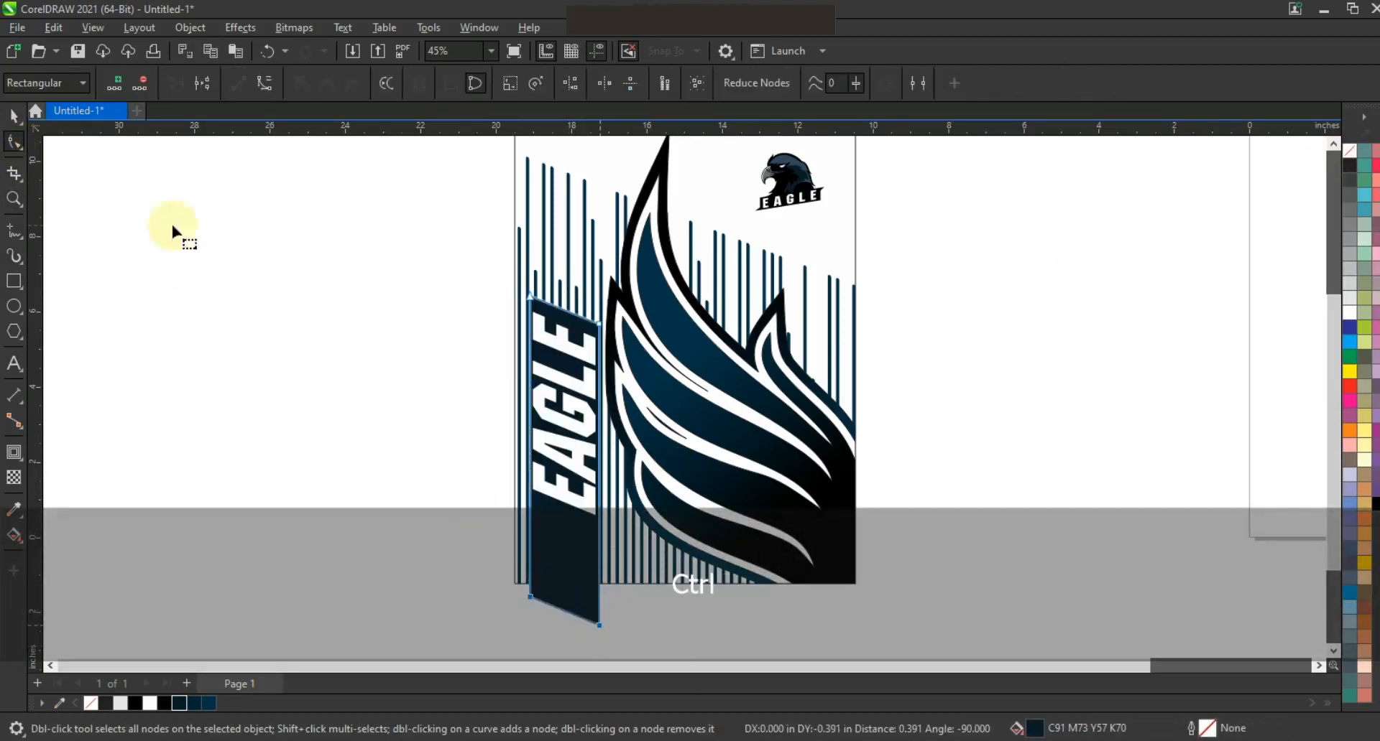
Step: PowerClip the navy banner and the EAGLE lettering inside the tall design rectangle
{"action": "left_click", "coordinate": [15, 116]}
{"action": "left_click", "coordinate": [150, 311]}
{"action": "left_click", "coordinate": [567, 495], "text": "shift"}
{"action": "right_click", "coordinate": [567, 494]}
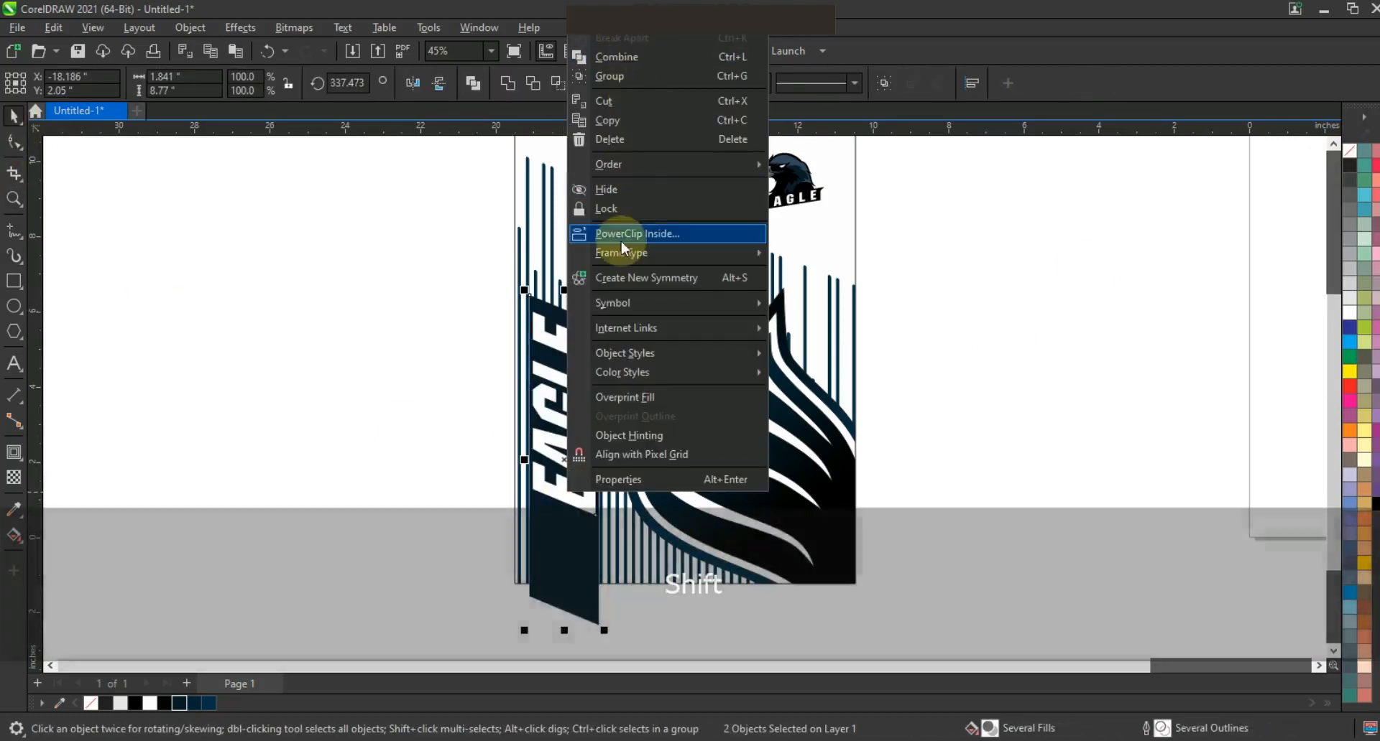
{"action": "left_click", "coordinate": [621, 238]}
{"action": "left_click", "coordinate": [566, 215]}
{"action": "scroll", "coordinate": [678, 502], "scroll_direction": "down", "scroll_amount": 2}
{"action": "key", "text": "Escape"}
Step: Draw a vertical rectangle about 2.76 × 9.36 in beside the design and fill it dark blue
{"action": "left_click", "coordinate": [738, 567]}
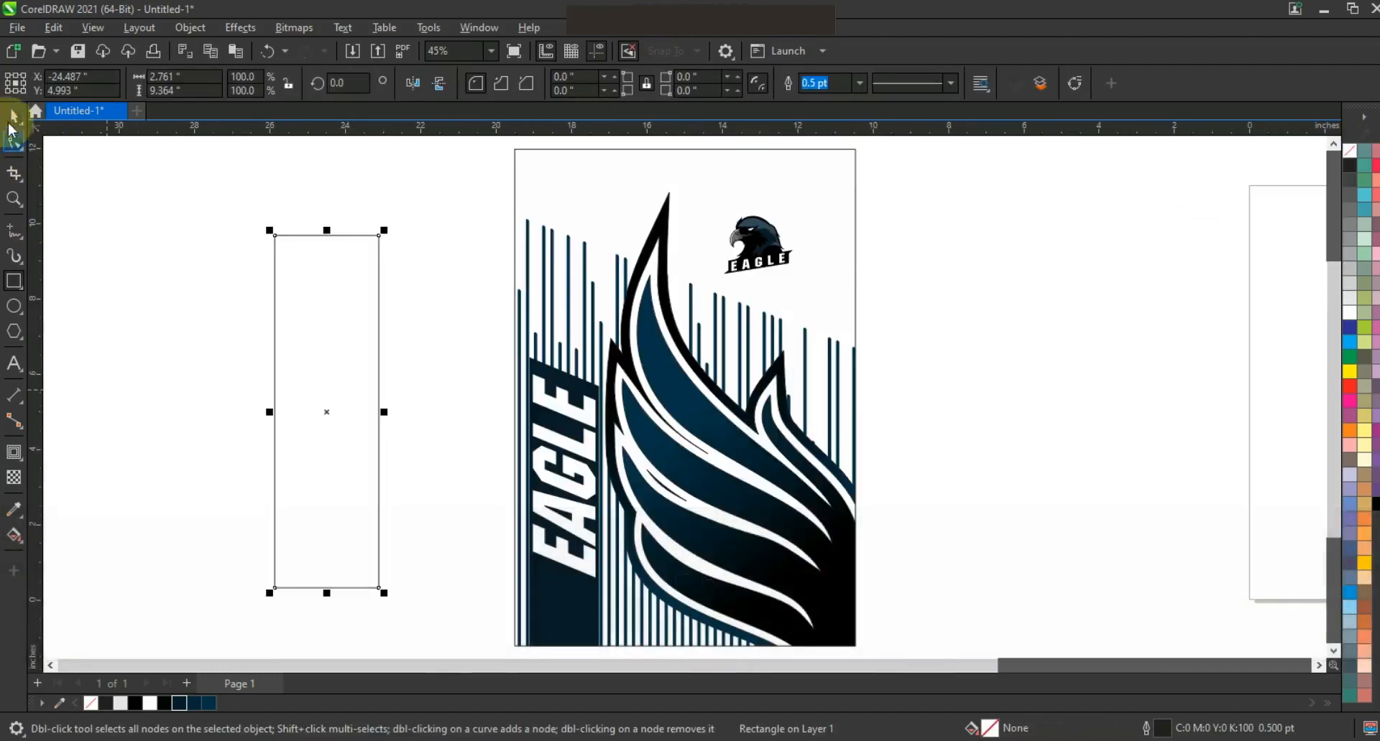
{"action": "left_click", "coordinate": [208, 703]}
Step: Copy the EAGLE logo onto the upper part of the dark blue strip and centre it horizontally there
{"action": "left_click_drag", "start_coordinate": [919, 185], "coordinate": [692, 276]}
{"action": "left_click_drag", "start_coordinate": [766, 244], "coordinate": [333, 352]}
{"action": "left_click", "coordinate": [359, 398], "text": "shift"}
{"action": "key", "text": "c"}
{"action": "left_click", "coordinate": [408, 390]}
{"action": "left_click", "coordinate": [421, 399]}
{"action": "left_click", "coordinate": [345, 419]}
{"action": "left_click", "coordinate": [308, 425]}
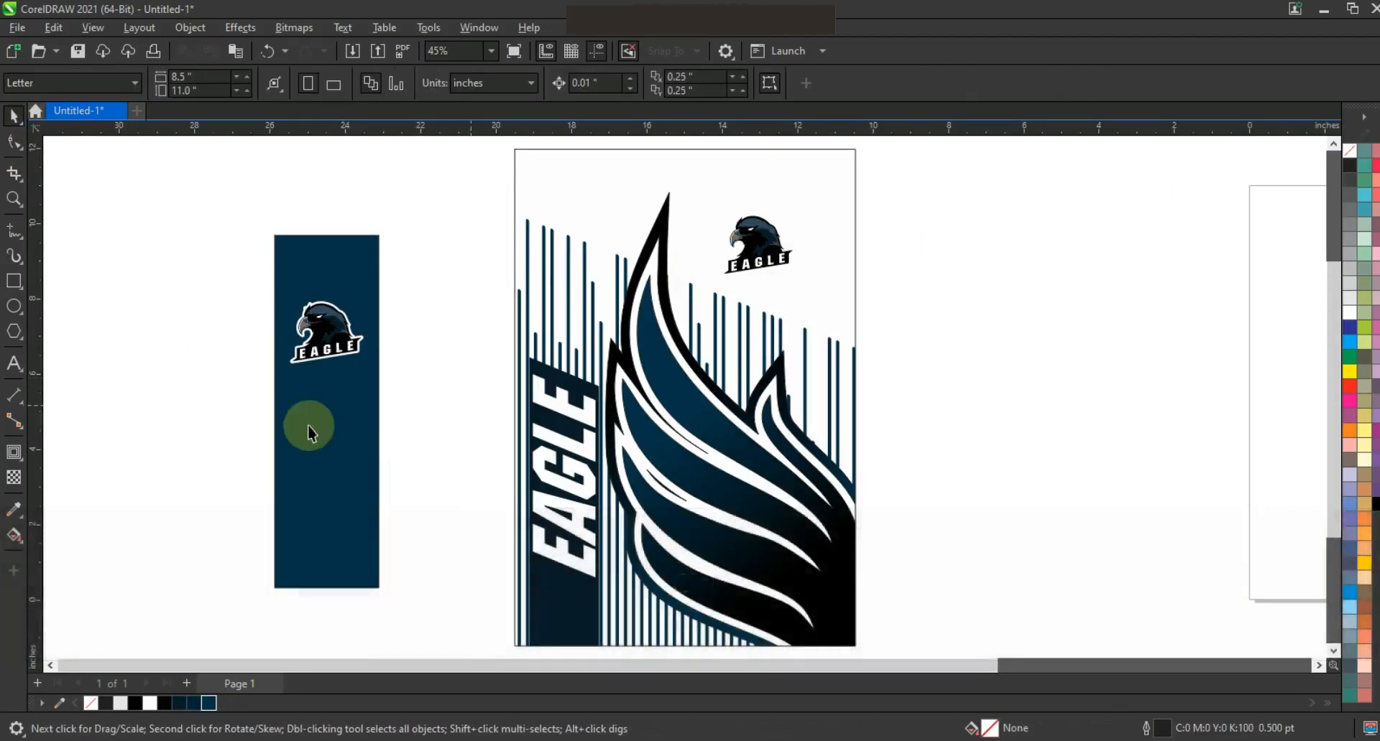
Step: Make a horizontal copy of the blue strip beside it, reduce it to about 1.39 in high, and fill it black
{"action": "key", "text": "F3"}
{"action": "left_click_drag", "start_coordinate": [338, 416], "coordinate": [268, 440]}
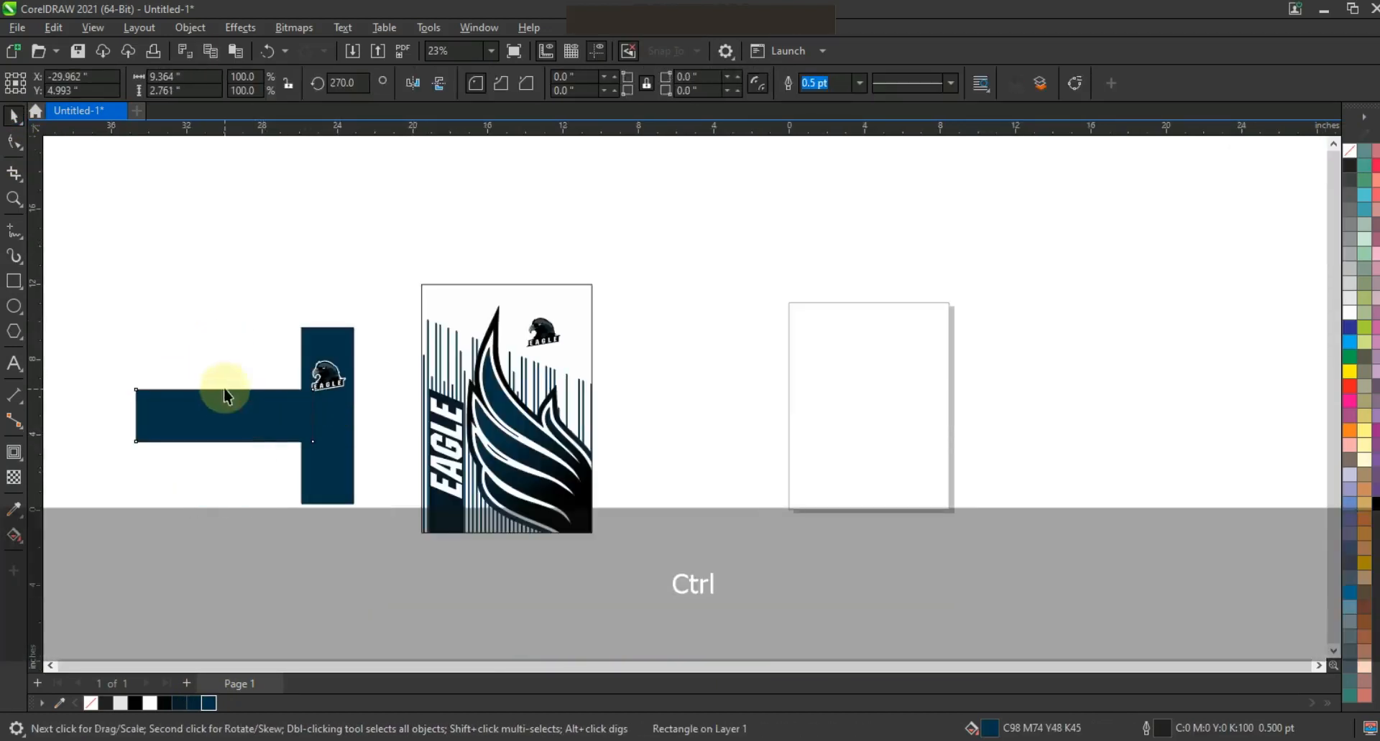
{"action": "left_click_drag", "start_coordinate": [223, 388], "coordinate": [186, 425]}
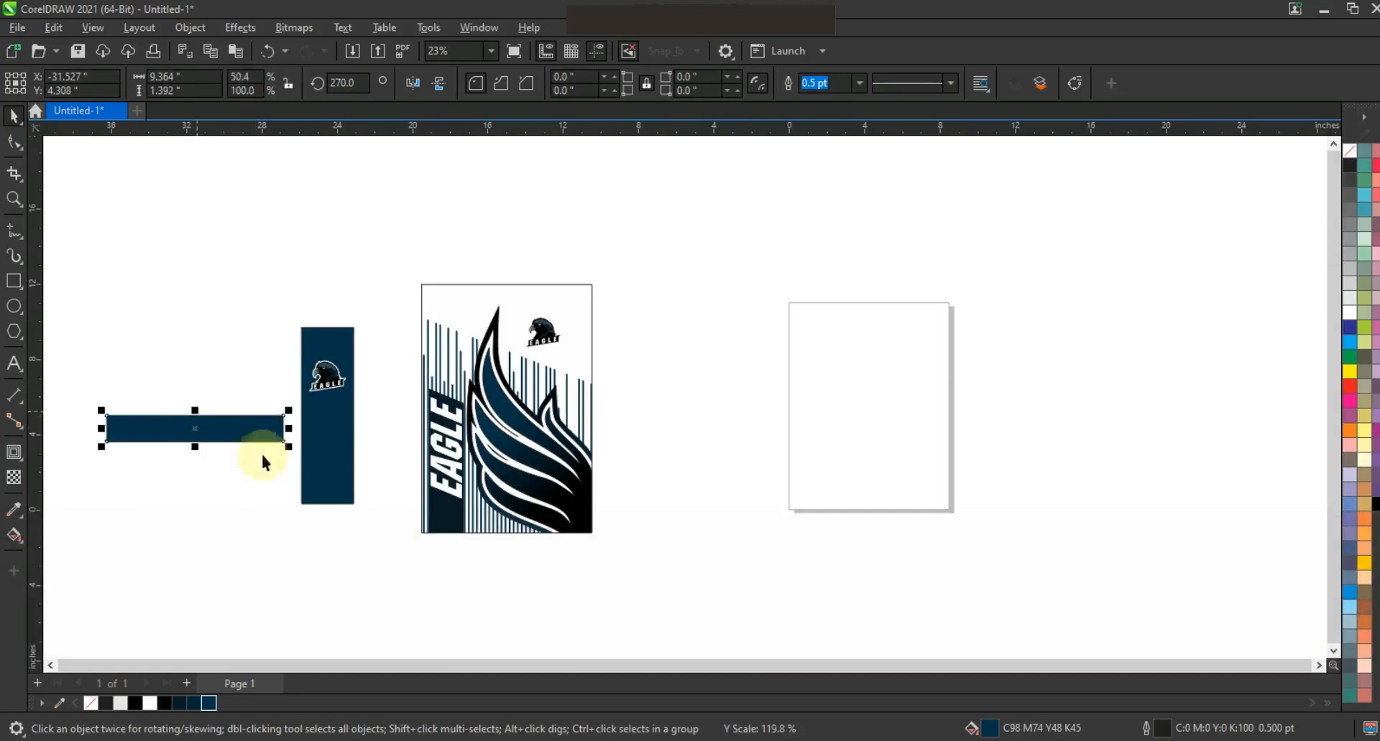
{"action": "left_click", "coordinate": [166, 702]}
{"action": "left_click", "coordinate": [662, 529]}
{"action": "key", "text": "F3"}
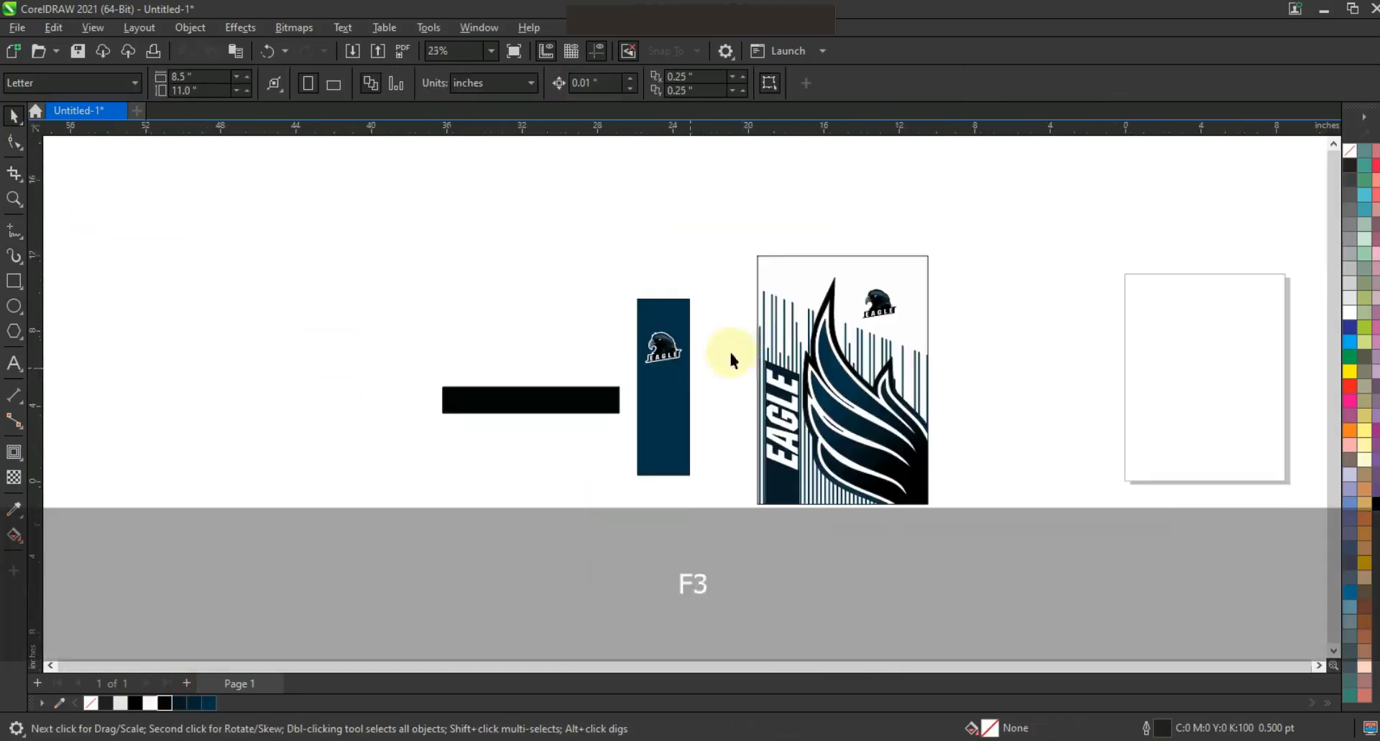
Step: Remove the outlines from the strips and the tall design rectangle
{"action": "left_click_drag", "start_coordinate": [974, 520], "coordinate": [975, 519]}
{"action": "scroll", "coordinate": [1000, 363], "scroll_direction": "up", "scroll_amount": 1}
{"action": "left_click", "coordinate": [847, 360]}
{"action": "right_click", "coordinate": [1349, 151]}
{"action": "left_click", "coordinate": [1164, 229]}
Step: Shift all PowerClip contents of the design slightly downward, finish editing, and lower the EAGLE logo to match
{"action": "right_click", "coordinate": [740, 338]}
{"action": "left_click", "coordinate": [855, 234]}
{"action": "key", "text": "ctrl+a"}
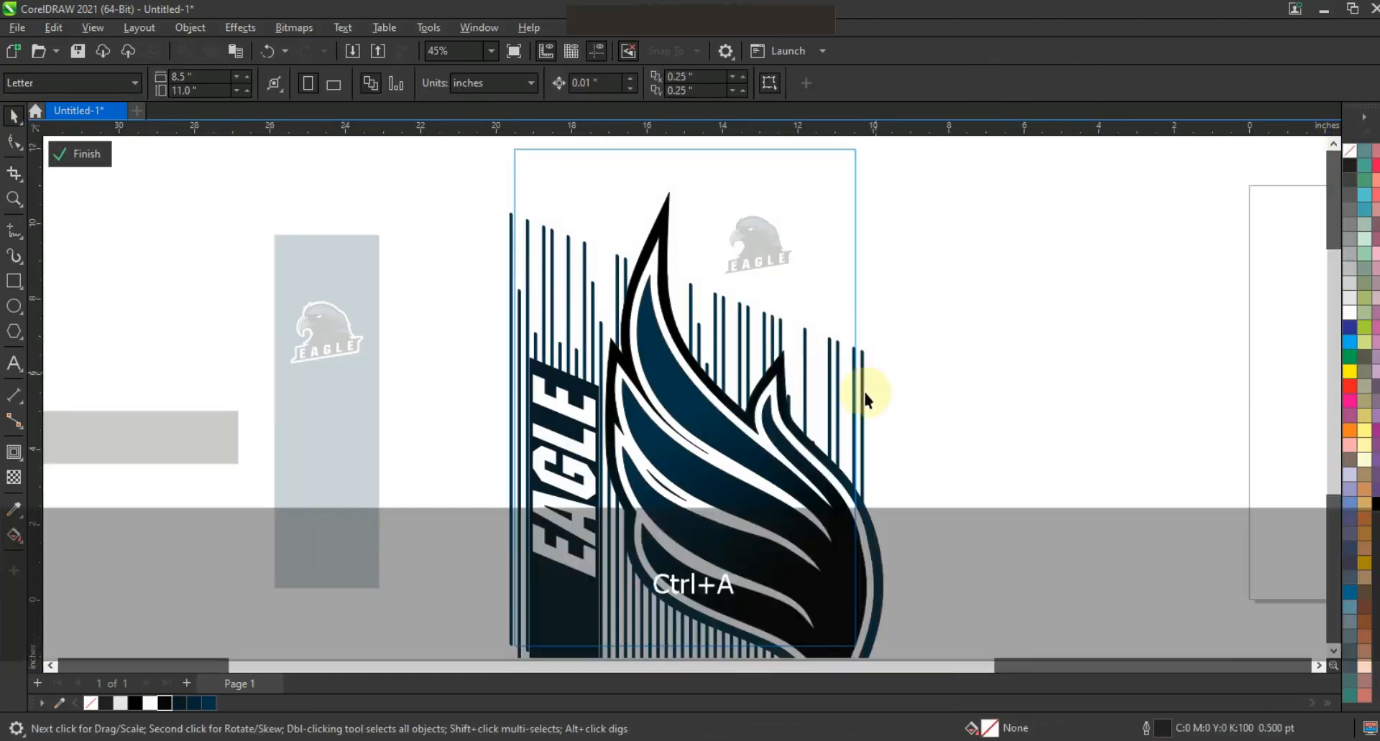
{"action": "left_click_drag", "start_coordinate": [752, 473], "coordinate": [742, 482]}
{"action": "right_click", "coordinate": [761, 384]}
{"action": "left_click", "coordinate": [808, 279]}
{"action": "left_click_drag", "start_coordinate": [768, 284], "coordinate": [768, 283]}
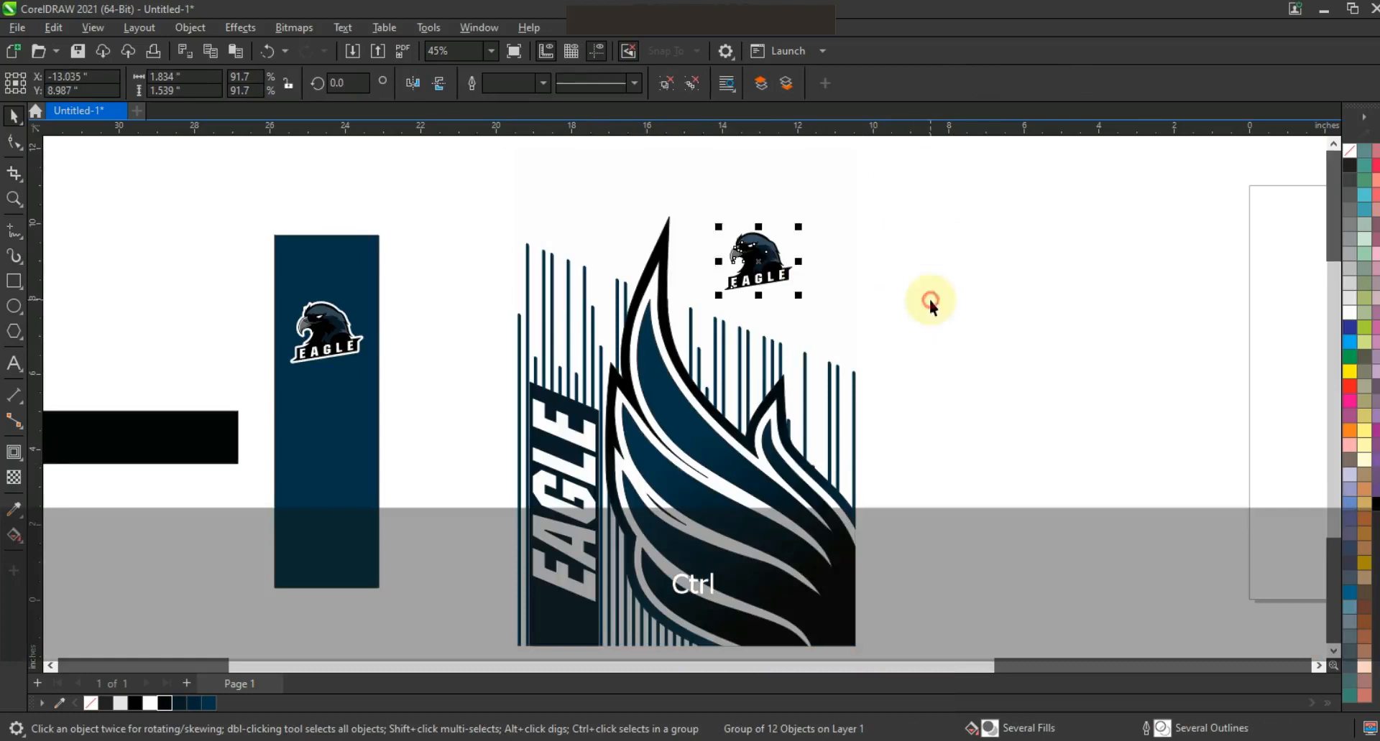
{"action": "left_click", "coordinate": [924, 305]}
Step: Export the tall design with its logo as the JPEG file 0, in CMYK colour at 80% high quality
{"action": "key", "text": "F3"}
{"action": "key", "text": "Escape"}
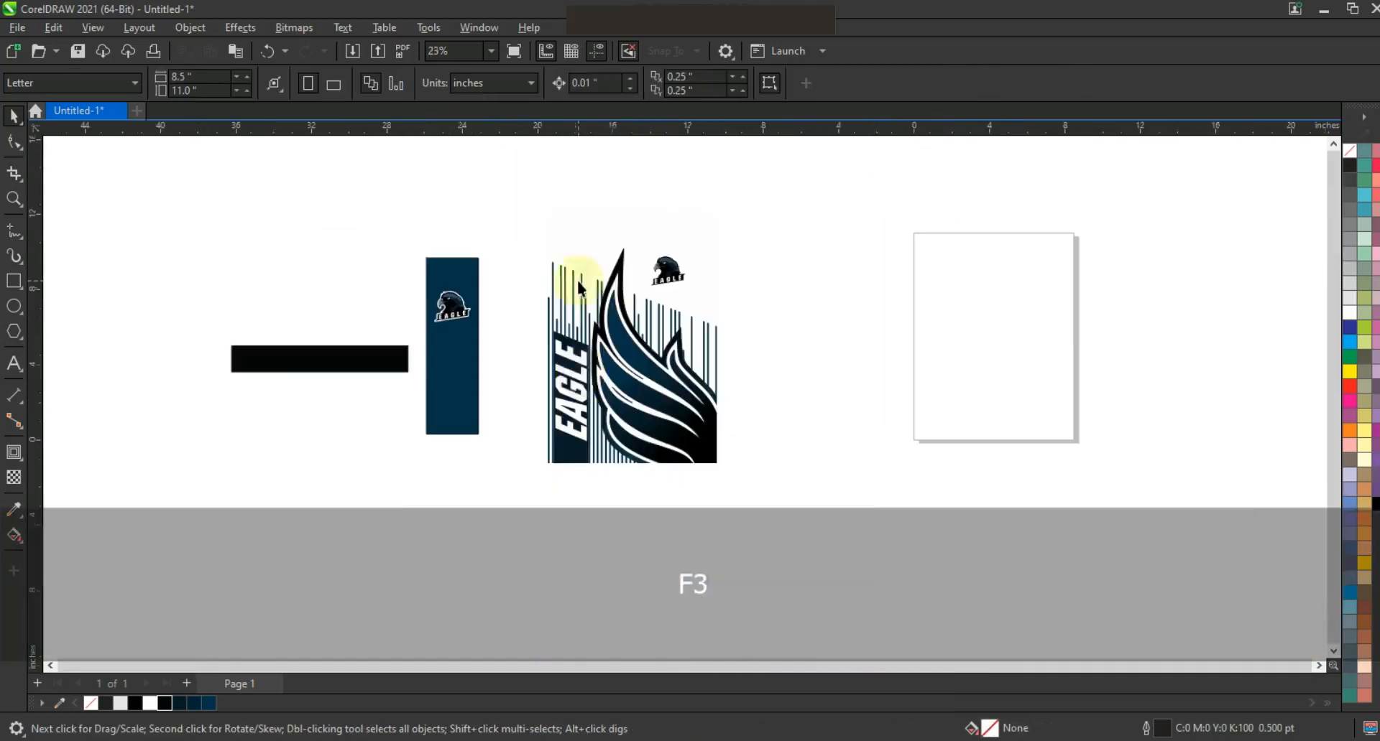
{"action": "left_click", "coordinate": [543, 234]}
{"action": "left_click", "coordinate": [377, 50]}
{"action": "key", "text": "Return"}
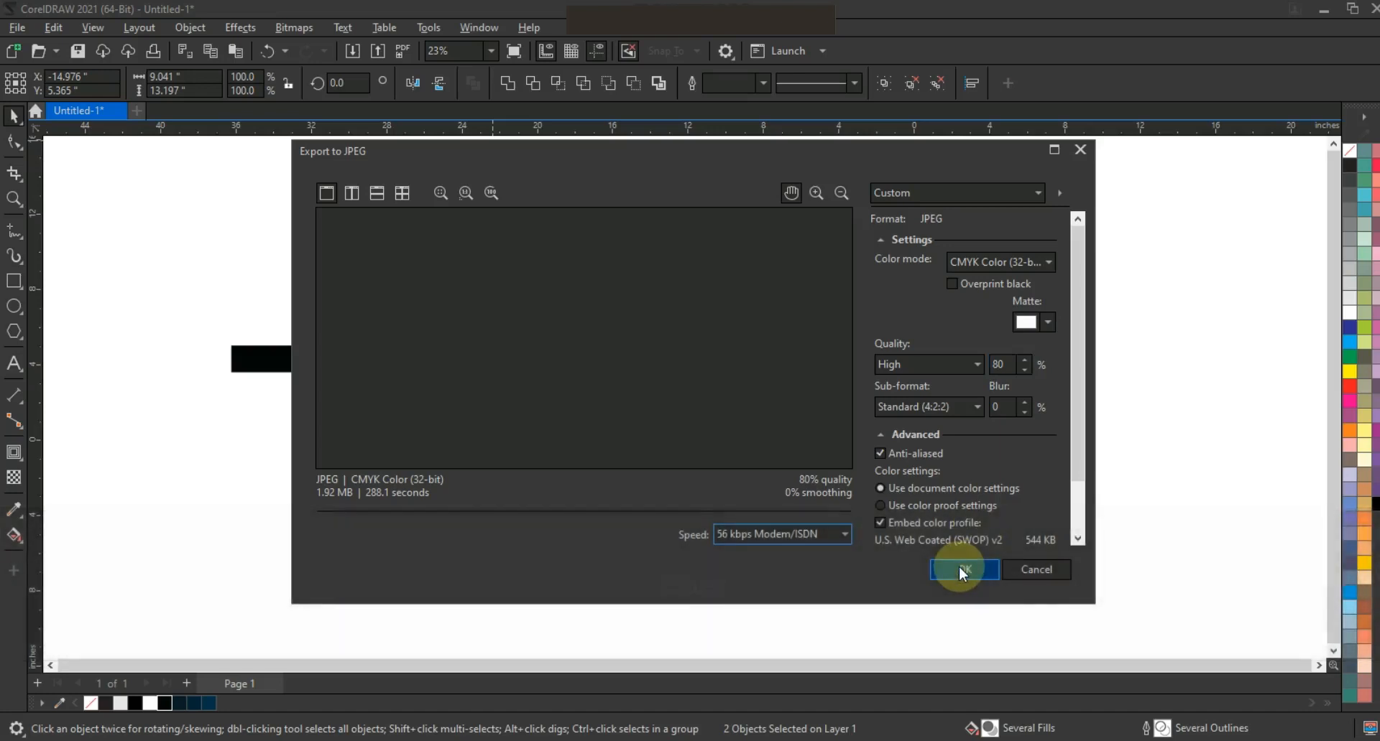
{"action": "left_click", "coordinate": [961, 569]}
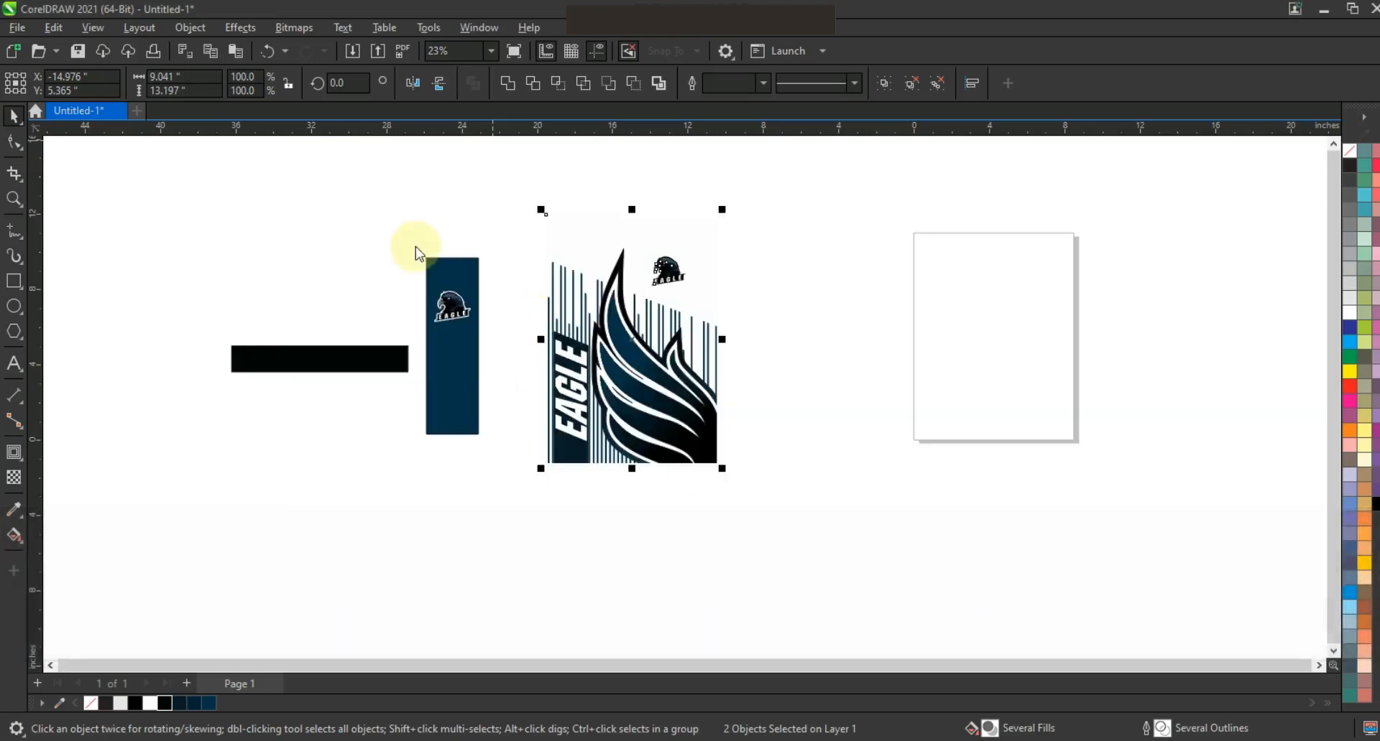
Step: Export the dark blue logo strip as a JPEG named 1, and export the black bar as well
{"action": "left_click", "coordinate": [381, 51]}
{"action": "type", "text": "1"}
{"action": "left_click", "coordinate": [973, 530]}
{"action": "left_click", "coordinate": [953, 572]}
{"action": "left_click_drag", "start_coordinate": [183, 327], "coordinate": [420, 399]}
{"action": "key", "text": "Return"}
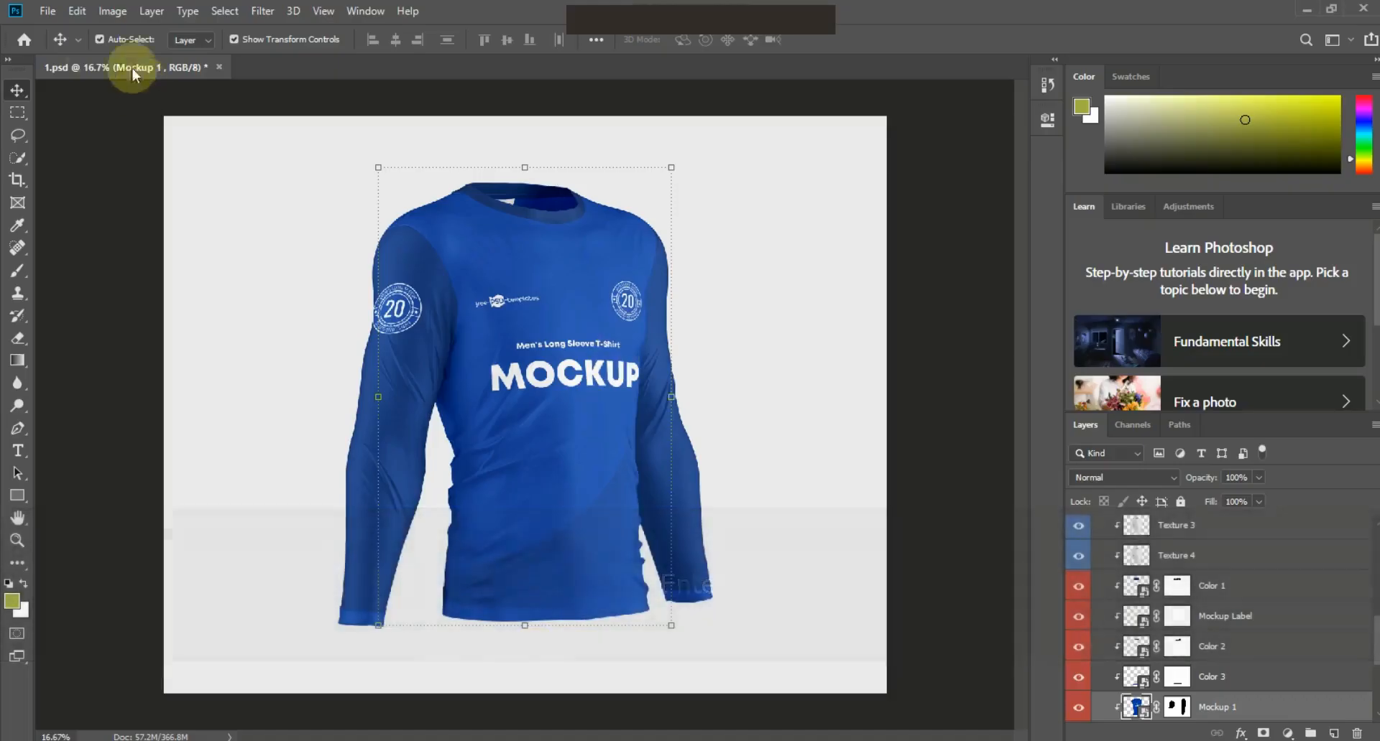
Step: Switch to the Photoshop shirt mockup 1.psd and open the exported JPEG images from New folder (3)
{"action": "left_click", "coordinate": [47, 11]}
{"action": "left_click", "coordinate": [64, 46]}
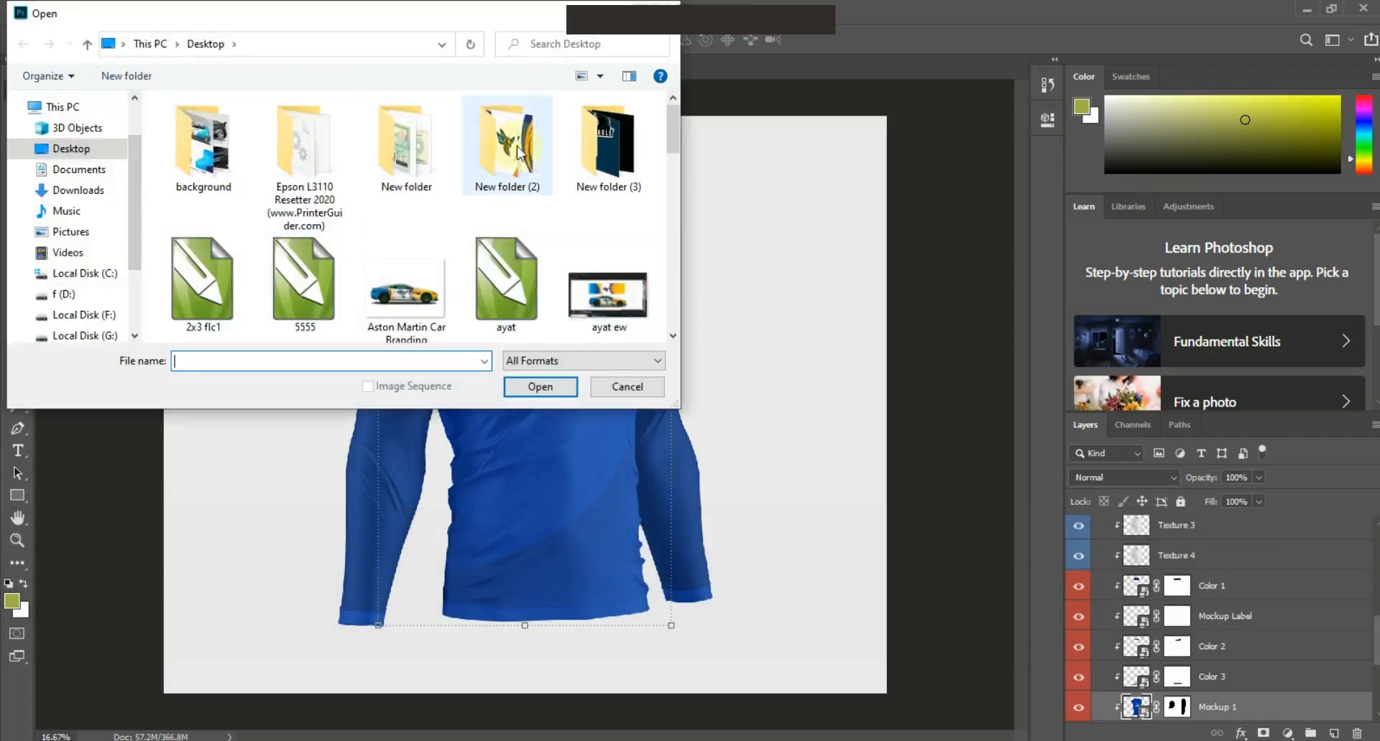
{"action": "double_click", "coordinate": [609, 143]}
{"action": "left_click_drag", "start_coordinate": [388, 257], "coordinate": [164, 101]}
{"action": "left_click", "coordinate": [540, 387]}
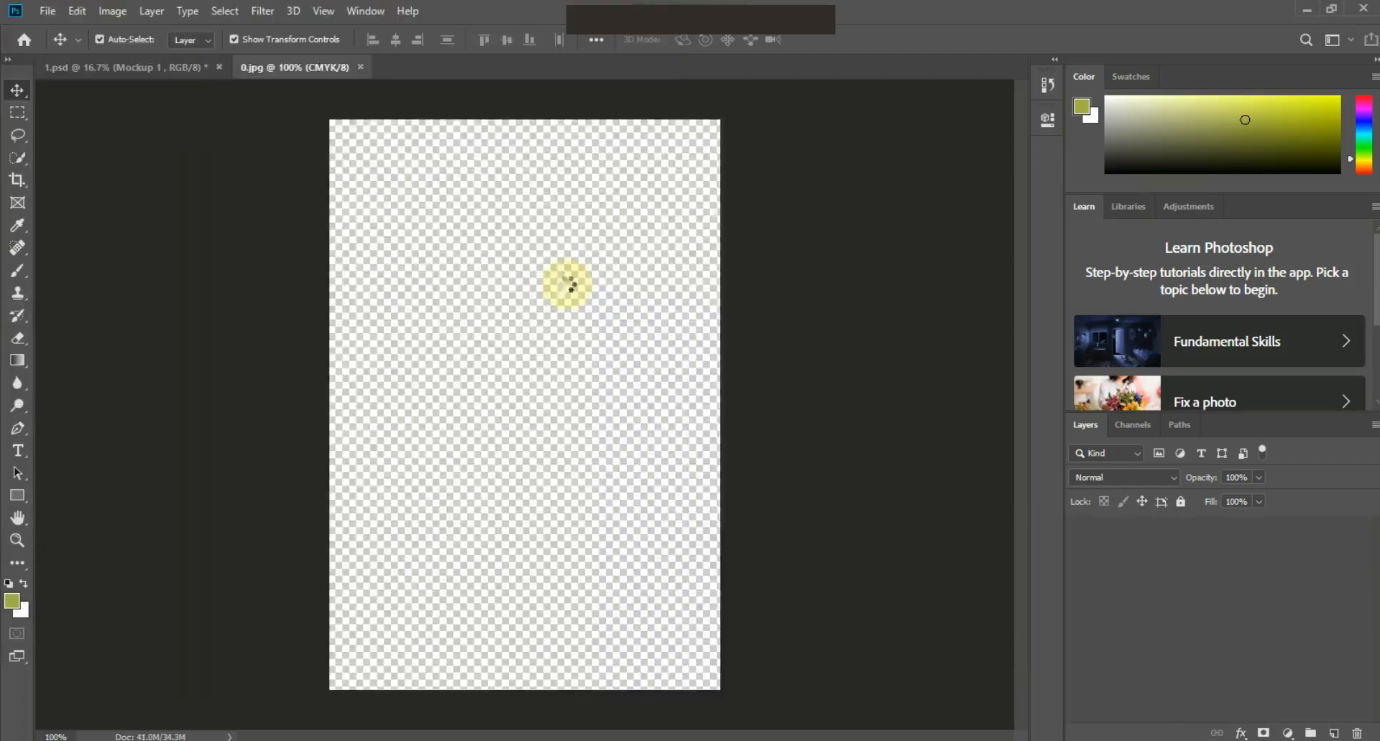
Step: Open the Mockup 1 smart object of 1.psd for editing and hide its blue Mockup layer
{"action": "left_click", "coordinate": [302, 67]}
{"action": "left_click", "coordinate": [144, 66]}
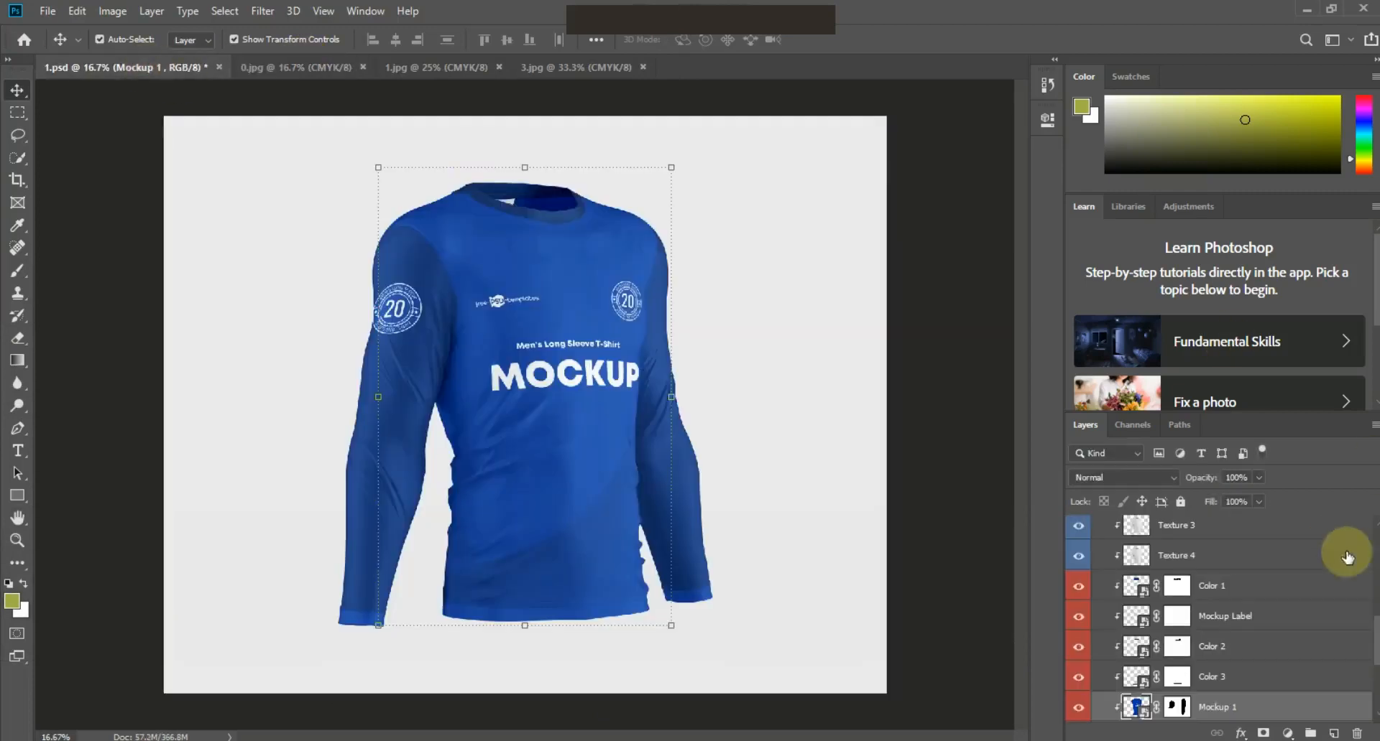
{"action": "scroll", "coordinate": [1369, 650], "scroll_direction": "down", "scroll_amount": 2}
{"action": "double_click", "coordinate": [1137, 607]}
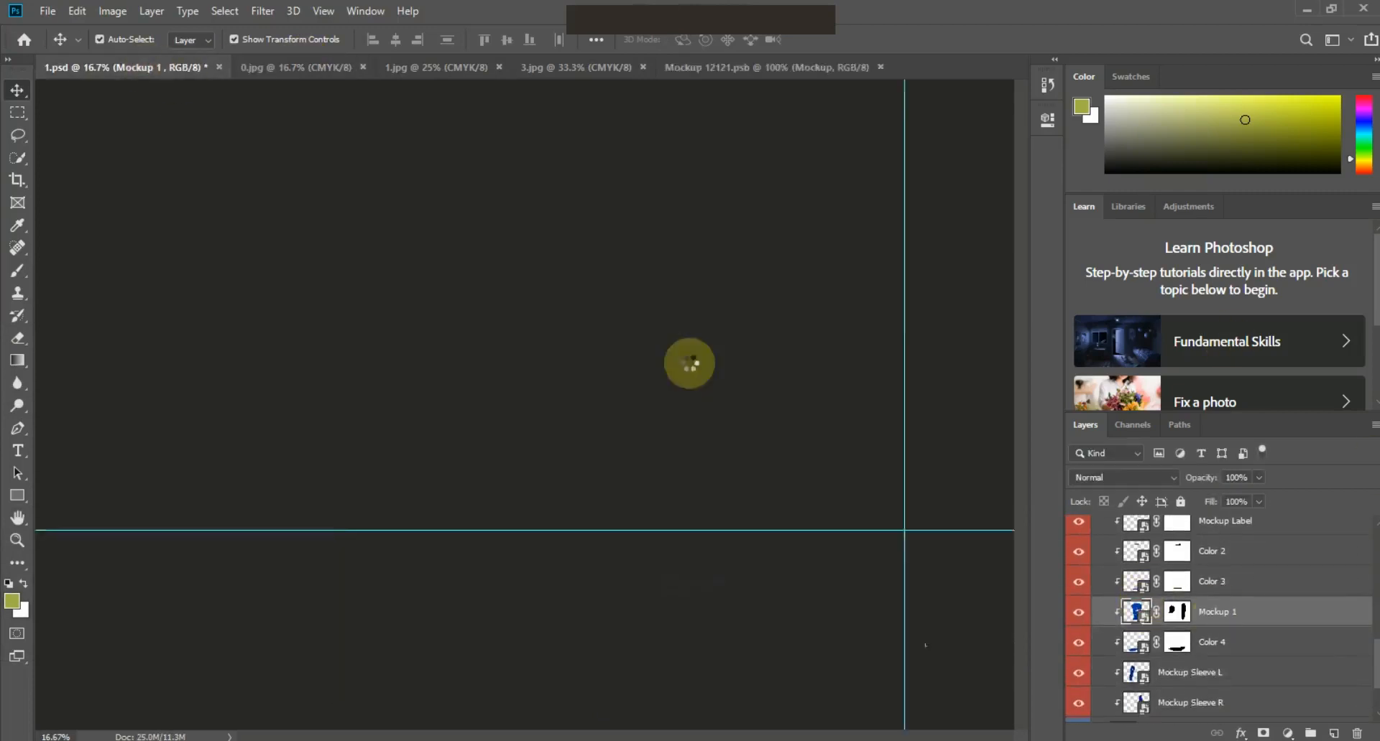
{"action": "left_click", "coordinate": [1078, 533]}
Step: Bring the EAGLE wing artwork from 0.jpg into Mockup 12121.psb as a new layer
{"action": "left_click", "coordinate": [316, 67]}
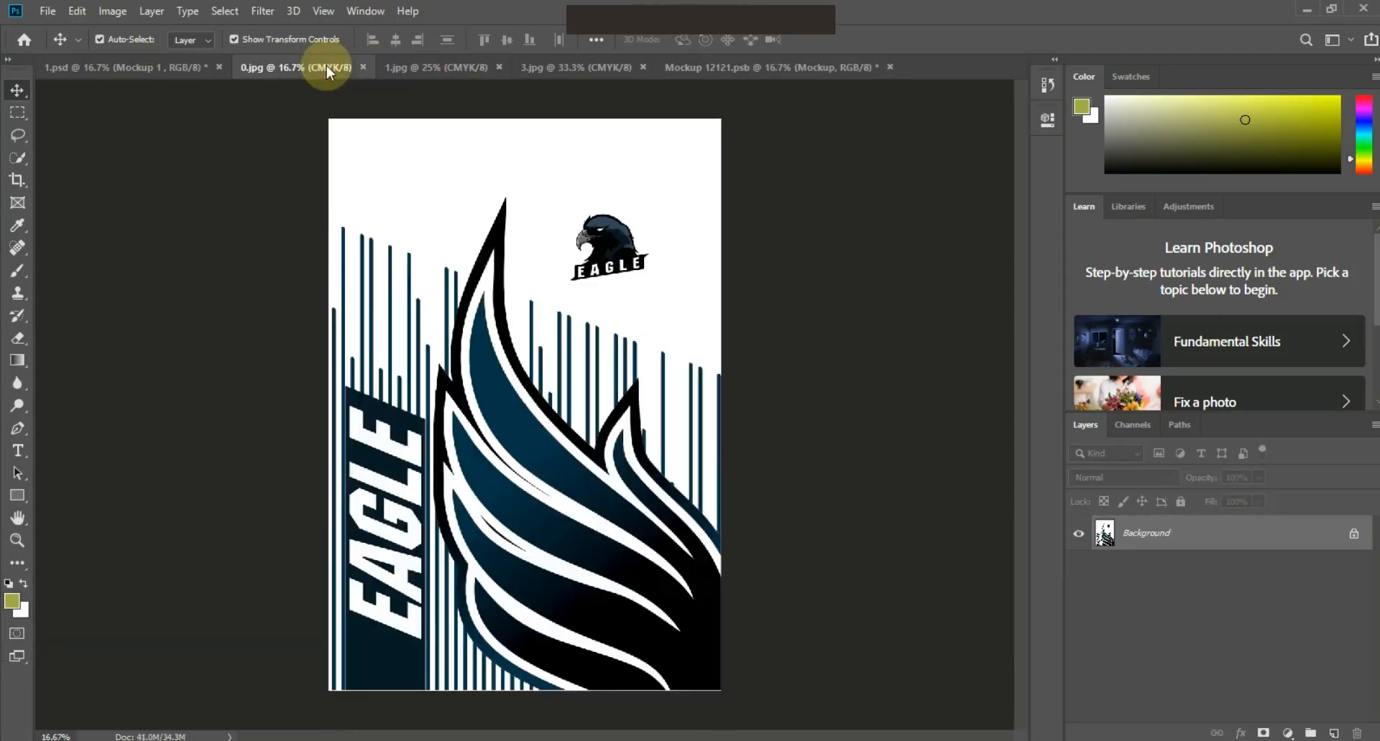
{"action": "left_click", "coordinate": [774, 72]}
{"action": "left_click_drag", "start_coordinate": [774, 72], "coordinate": [564, 396]}
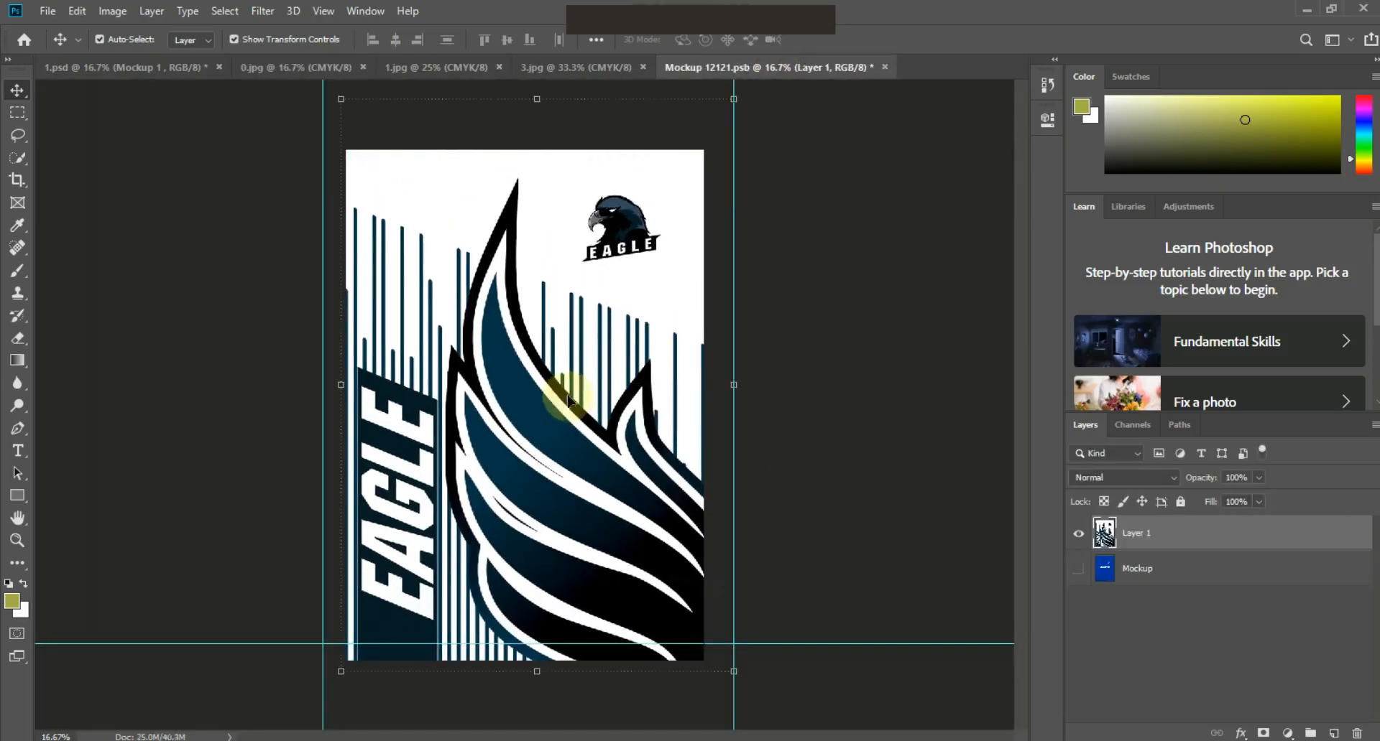
Step: Scale the wing artwork down to 92.43% to fit the shirt front canvas, and save the smart object
{"action": "left_click_drag", "start_coordinate": [733, 100], "coordinate": [713, 146]}
{"action": "left_click_drag", "start_coordinate": [342, 671], "coordinate": [343, 667]}
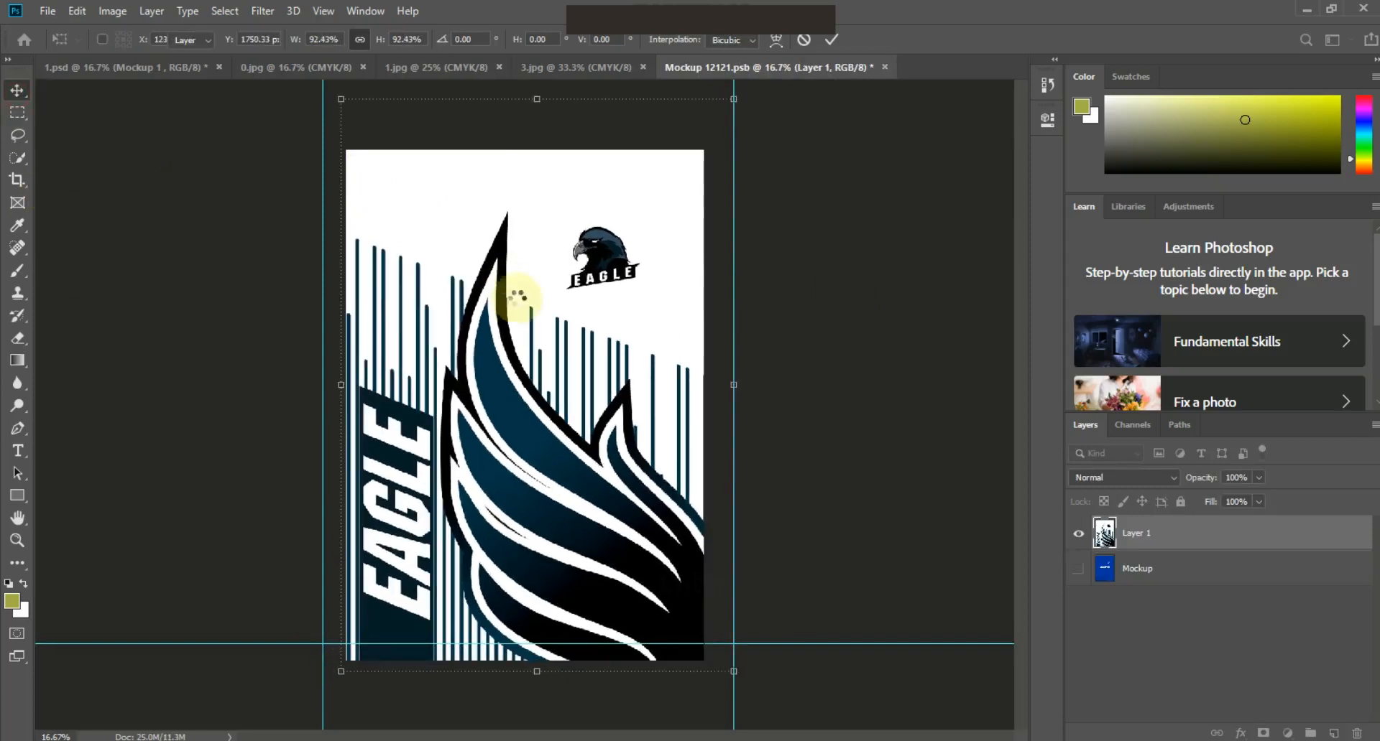
{"action": "double_click", "coordinate": [523, 294]}
{"action": "key", "text": "ctrl+s"}
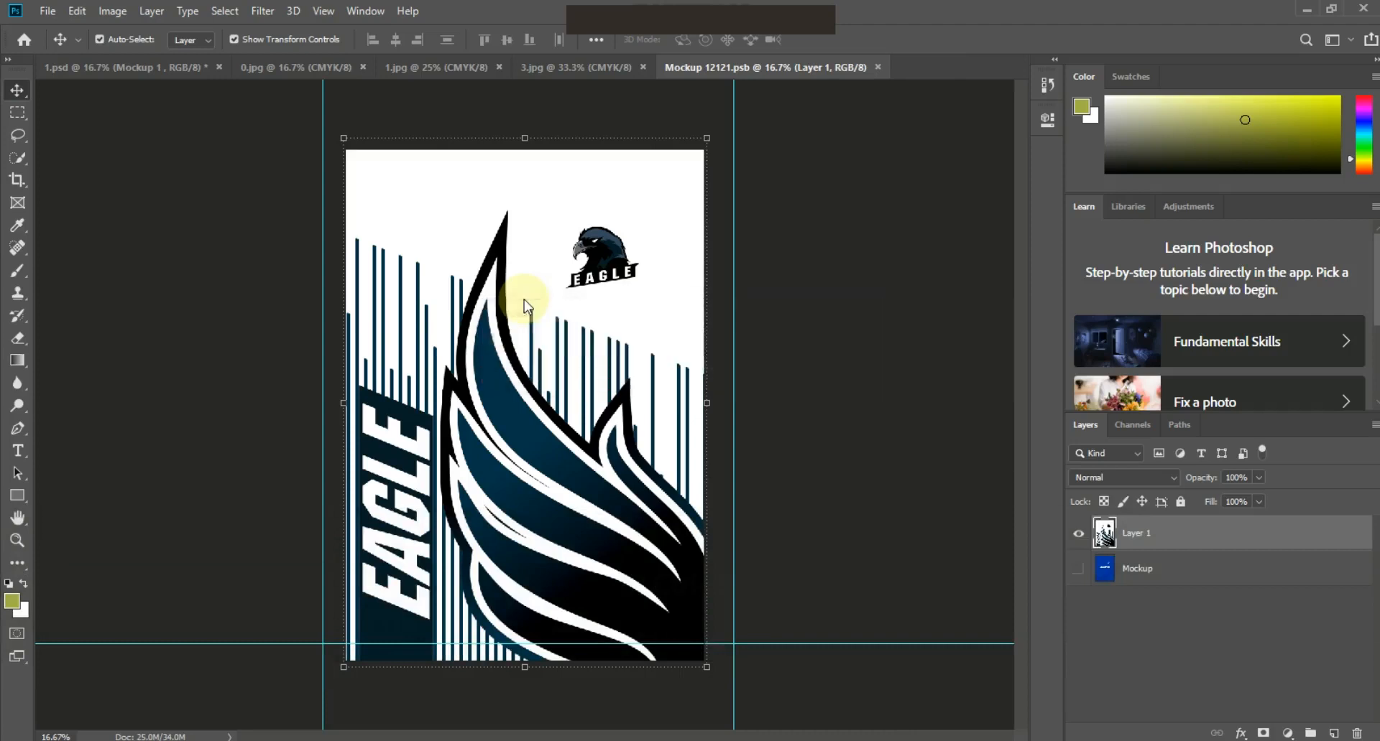
Step: Check the new shirt front in 1.psd, and close Mockup 12121.psb and 0.jpg
{"action": "left_click", "coordinate": [115, 67]}
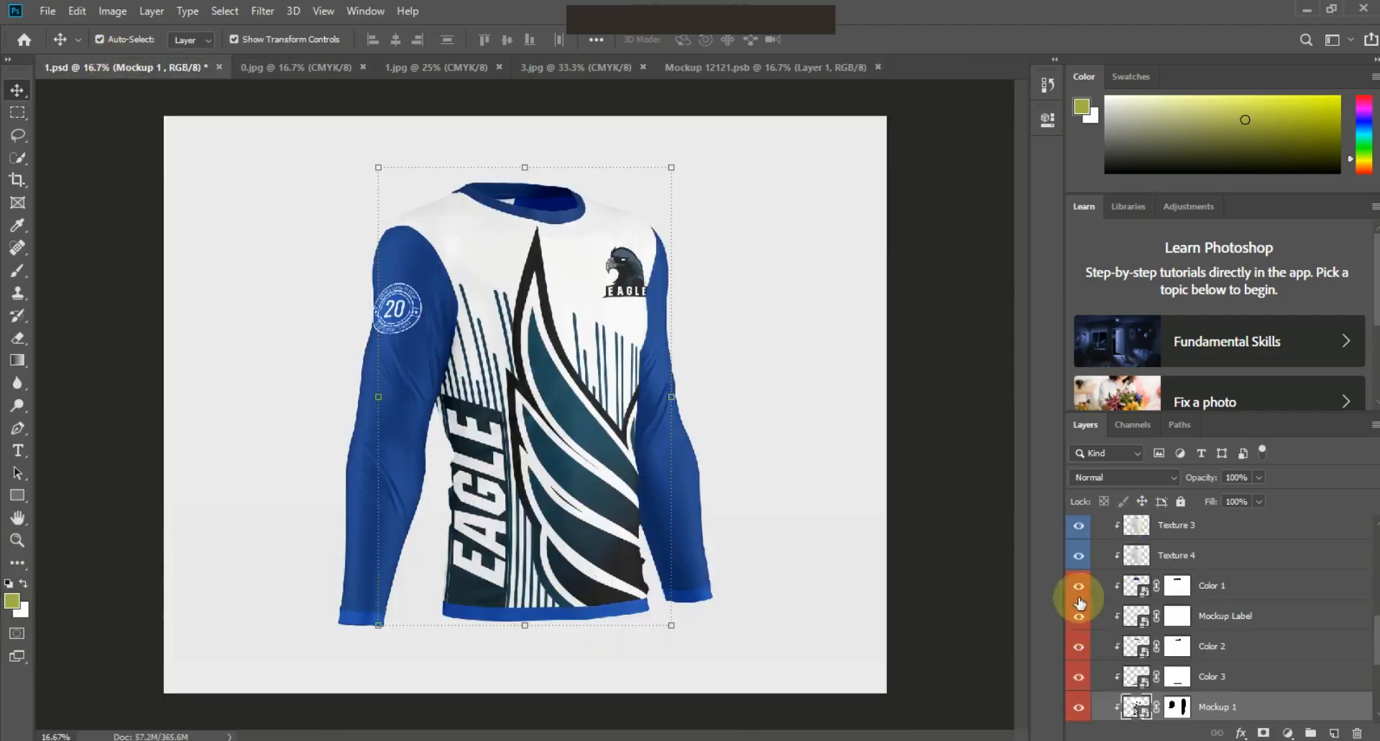
{"action": "left_click", "coordinate": [1078, 556]}
{"action": "left_click", "coordinate": [1078, 556]}
{"action": "left_click", "coordinate": [693, 68]}
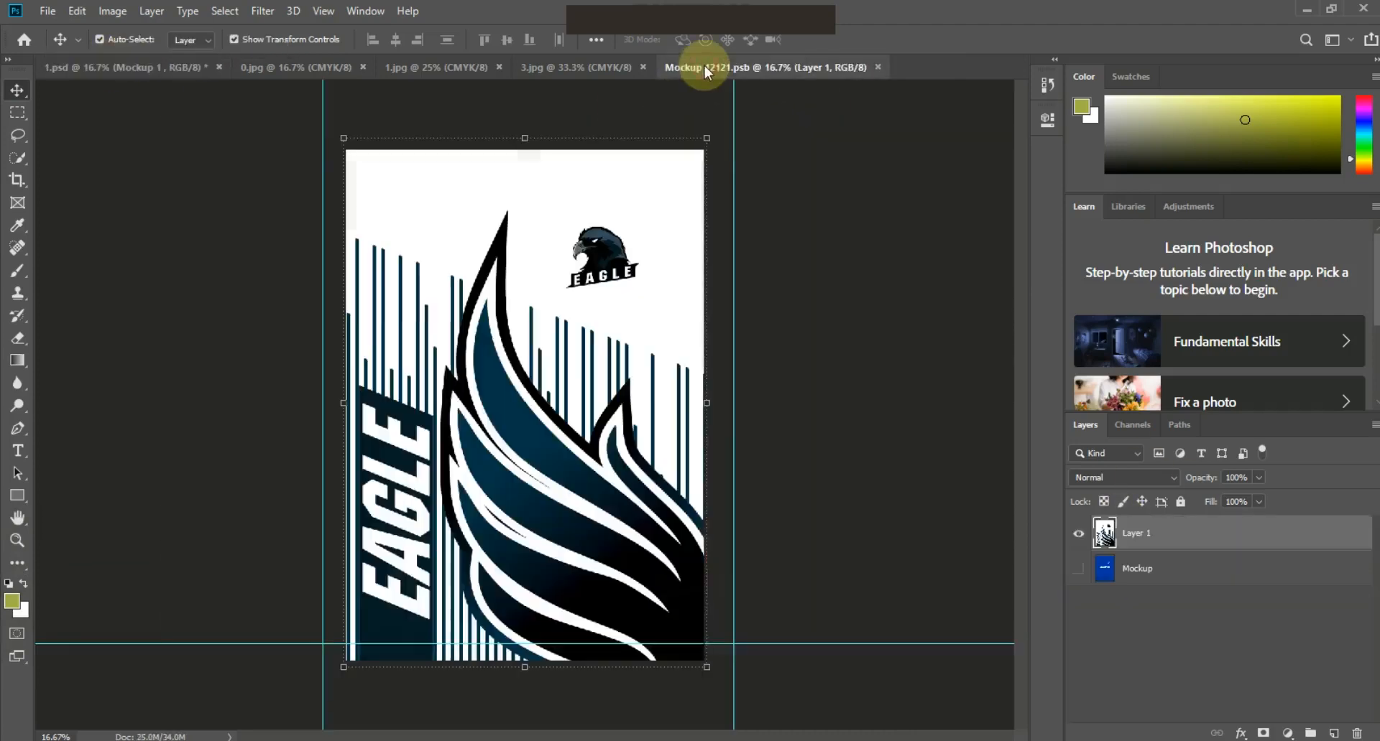
{"action": "left_click", "coordinate": [877, 67]}
{"action": "left_click", "coordinate": [566, 69]}
{"action": "left_click", "coordinate": [431, 68]}
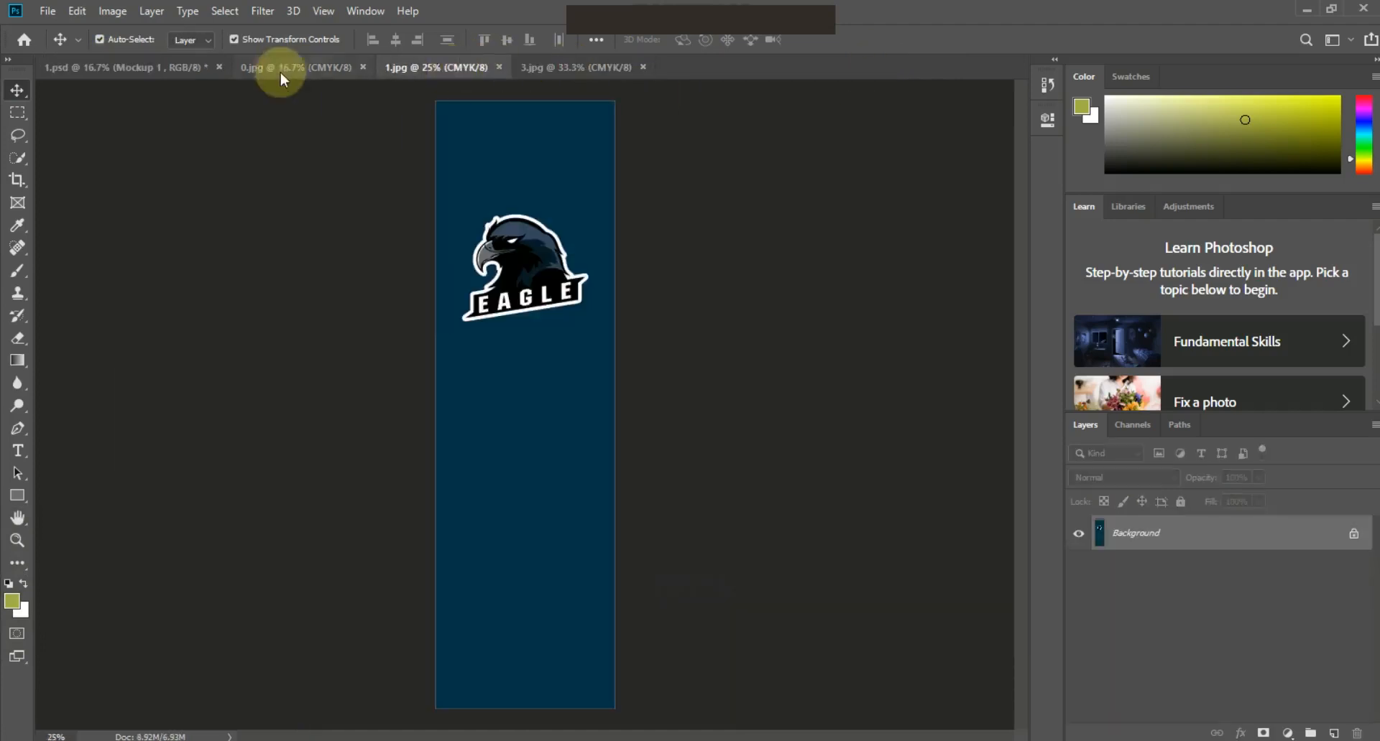
{"action": "left_click", "coordinate": [309, 69]}
{"action": "left_click", "coordinate": [363, 67]}
{"action": "left_click", "coordinate": [153, 68]}
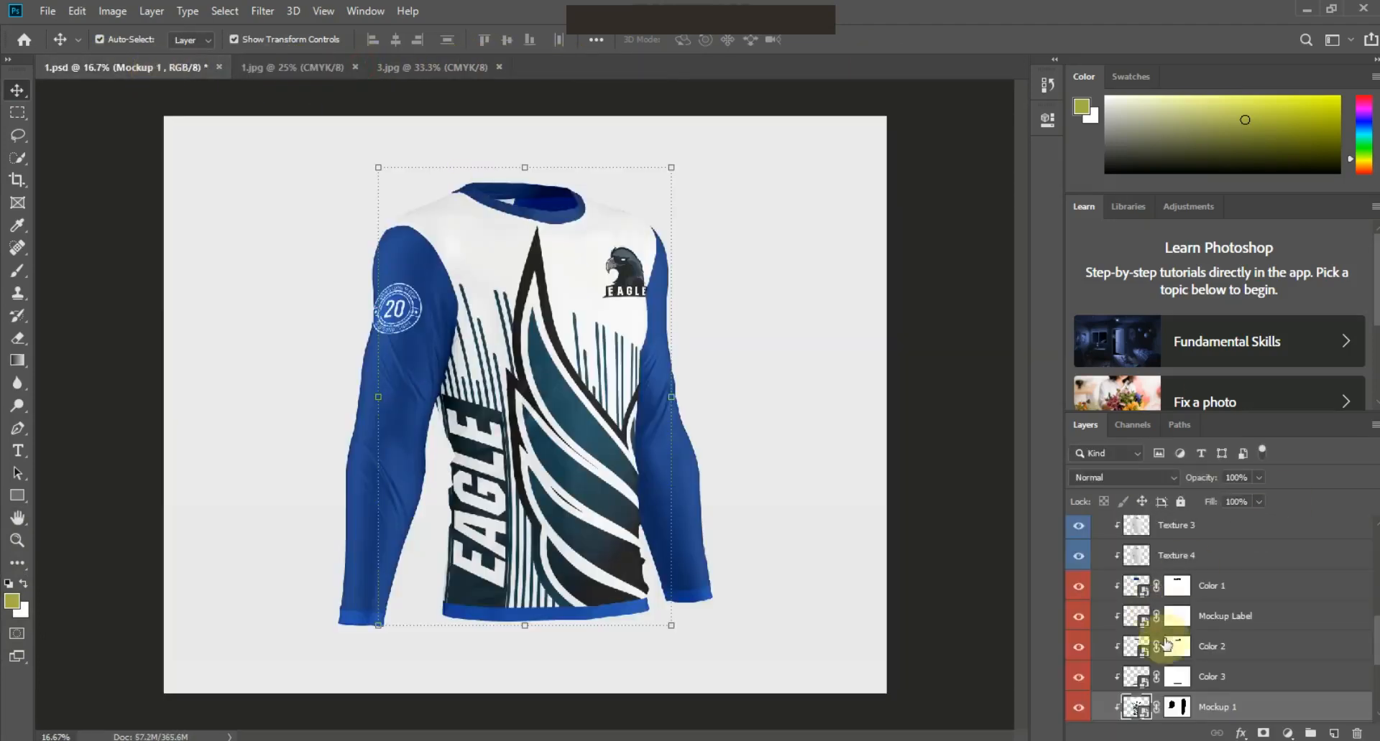
Step: Cover the Color 1 collar smart object with the black bar from 3.jpg, save it, and close both files
{"action": "double_click", "coordinate": [1136, 585]}
{"action": "left_click", "coordinate": [417, 67]}
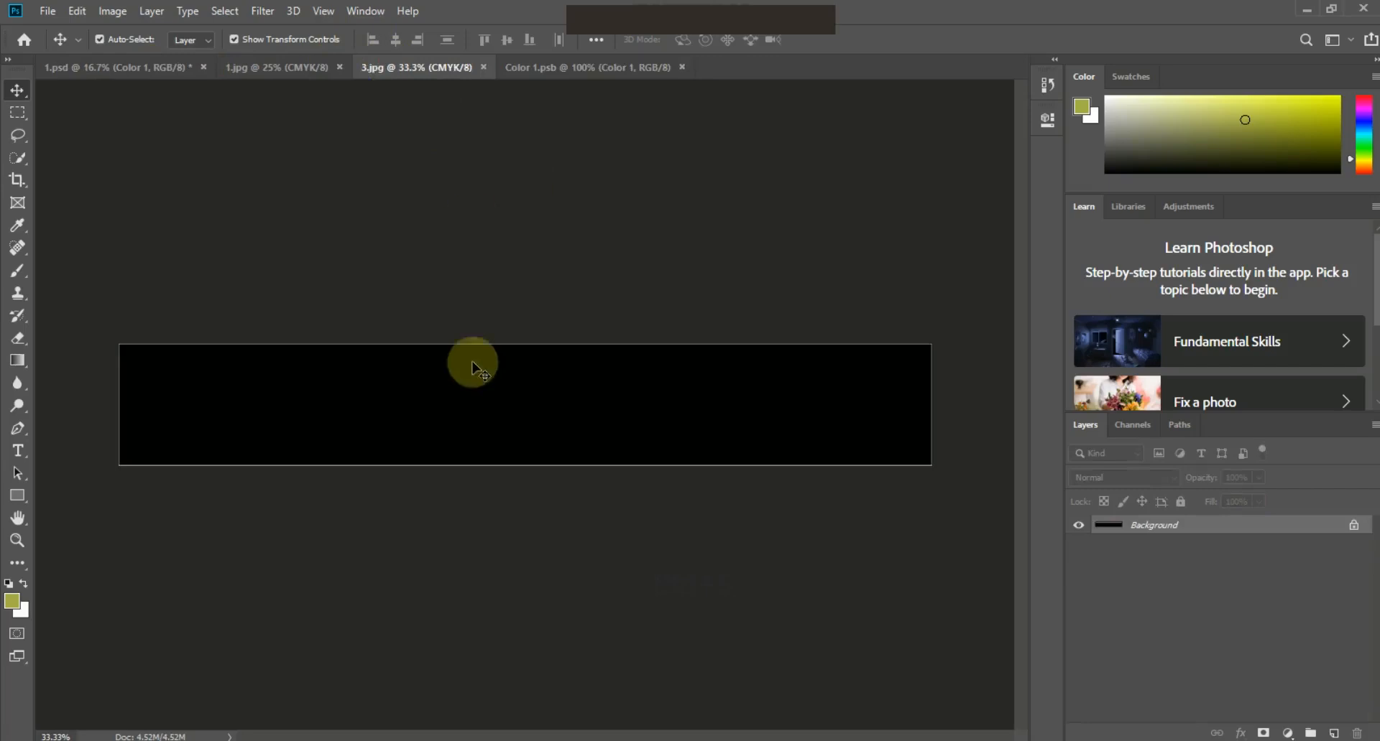
{"action": "left_click", "coordinate": [602, 68]}
{"action": "key", "text": "ctrl+v"}
{"action": "left_click_drag", "start_coordinate": [530, 370], "coordinate": [529, 410]}
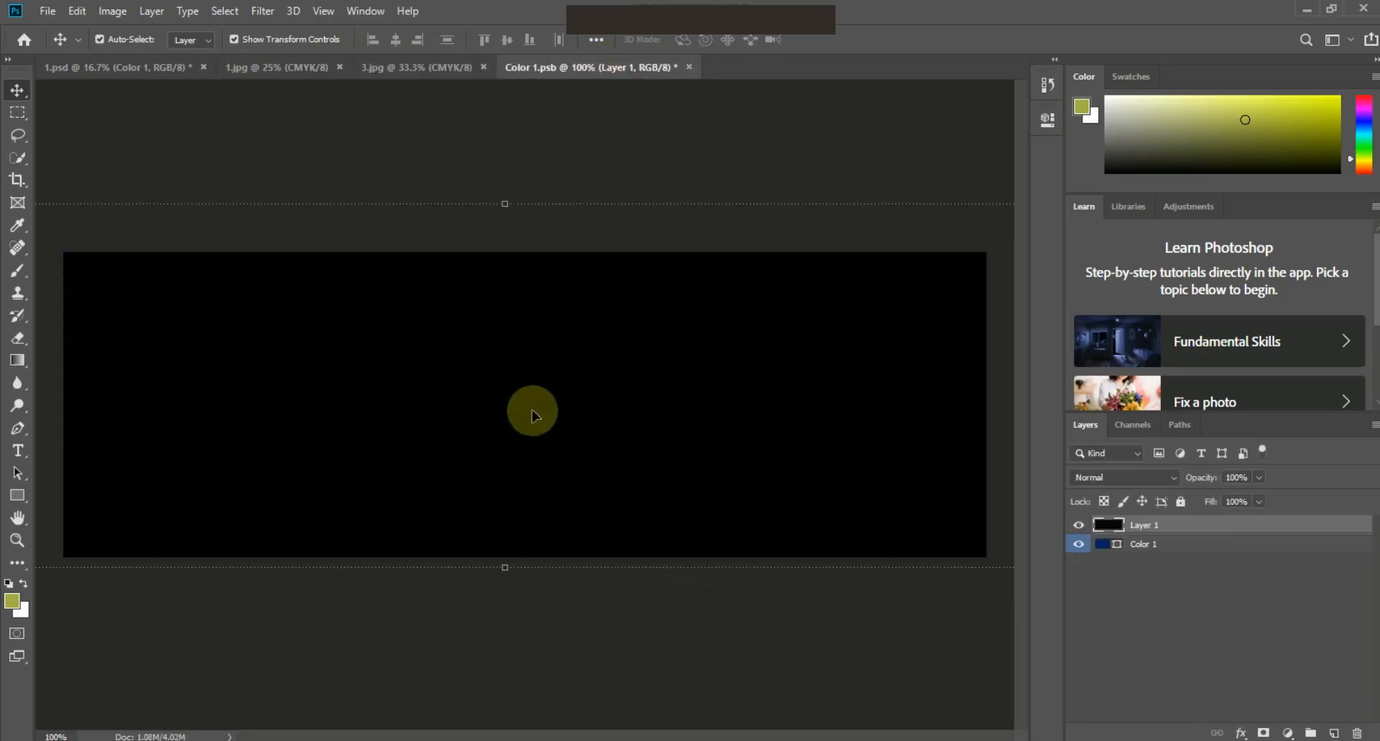
{"action": "key", "text": "ctrl+s"}
{"action": "left_click", "coordinate": [688, 67]}
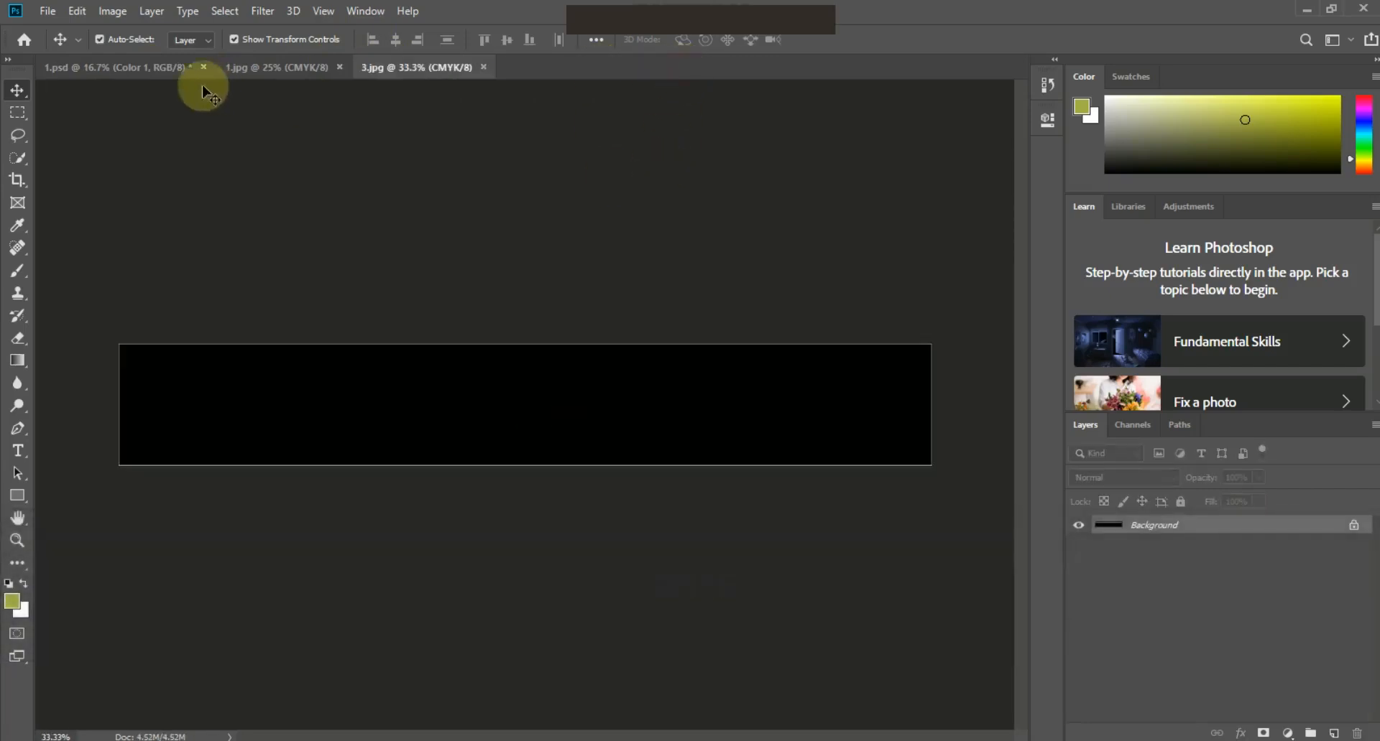
{"action": "left_click", "coordinate": [483, 68]}
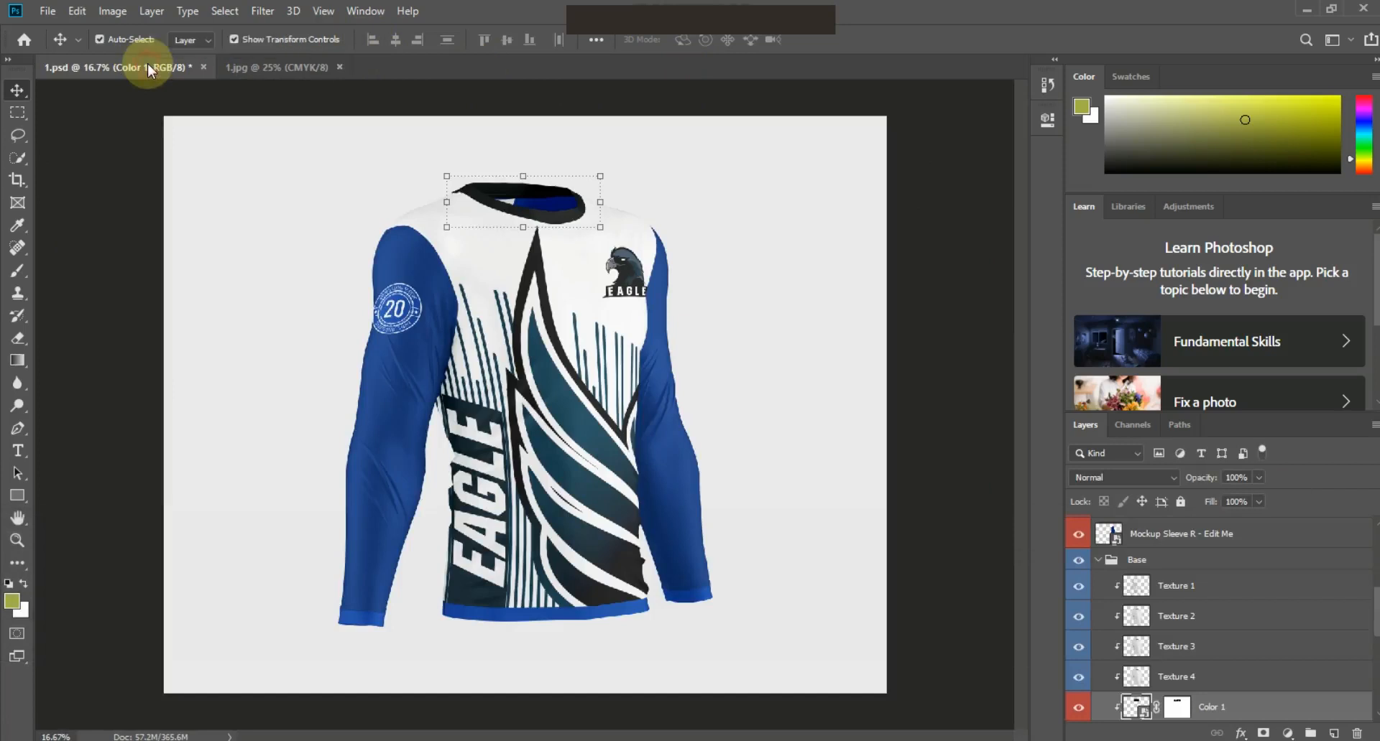
Step: Open the Mockup Sleeve L smart object and bring in the dark blue EAGLE logo strip from 1.jpg
{"action": "scroll", "coordinate": [1355, 630], "scroll_direction": "down", "scroll_amount": 5}
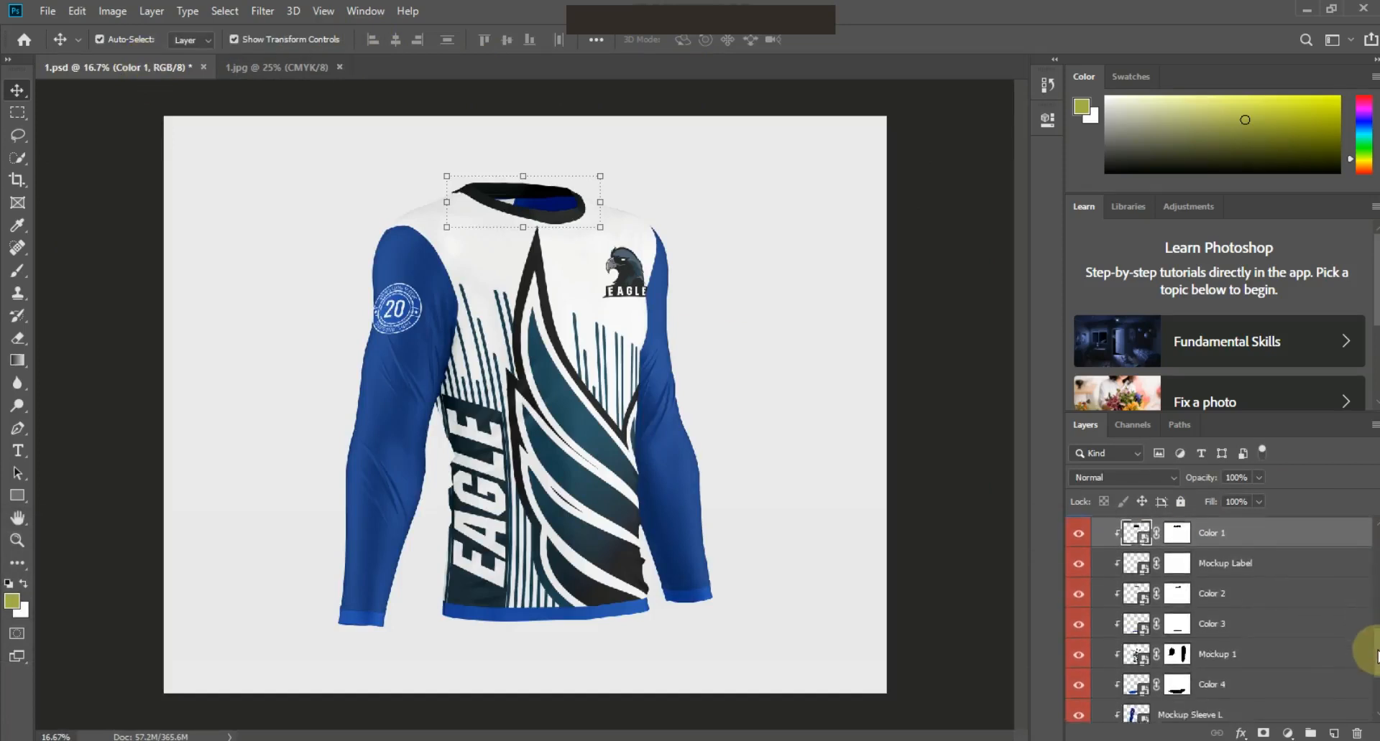
{"action": "double_click", "coordinate": [1133, 710]}
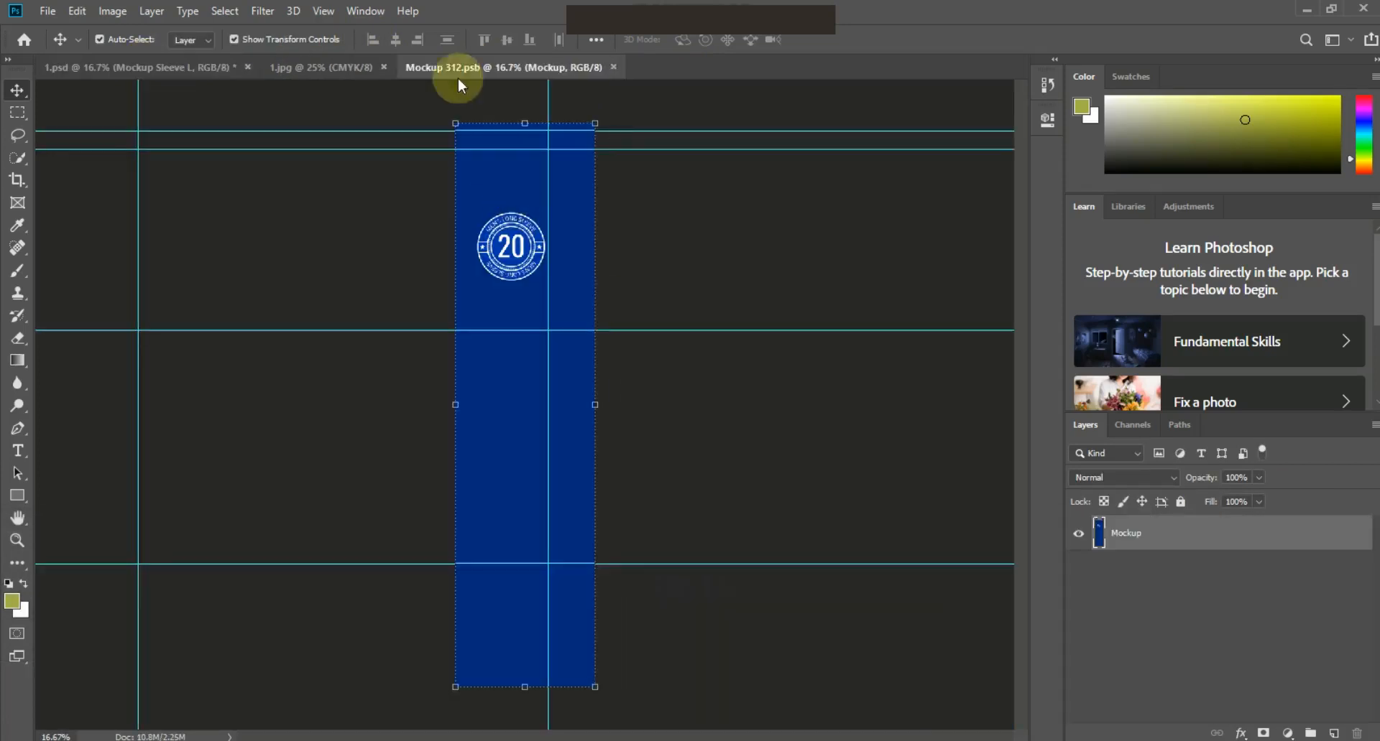
{"action": "left_click", "coordinate": [321, 67]}
{"action": "left_click_drag", "start_coordinate": [479, 213], "coordinate": [526, 339]}
Step: Enlarge the logo strip to 139.13% so it covers the sleeve canvas, then save and close Mockup 312.psb
{"action": "key", "text": "ctrl+t"}
{"action": "left_click_drag", "start_coordinate": [574, 529], "coordinate": [622, 688]}
{"action": "left_click_drag", "start_coordinate": [519, 593], "coordinate": [505, 590]}
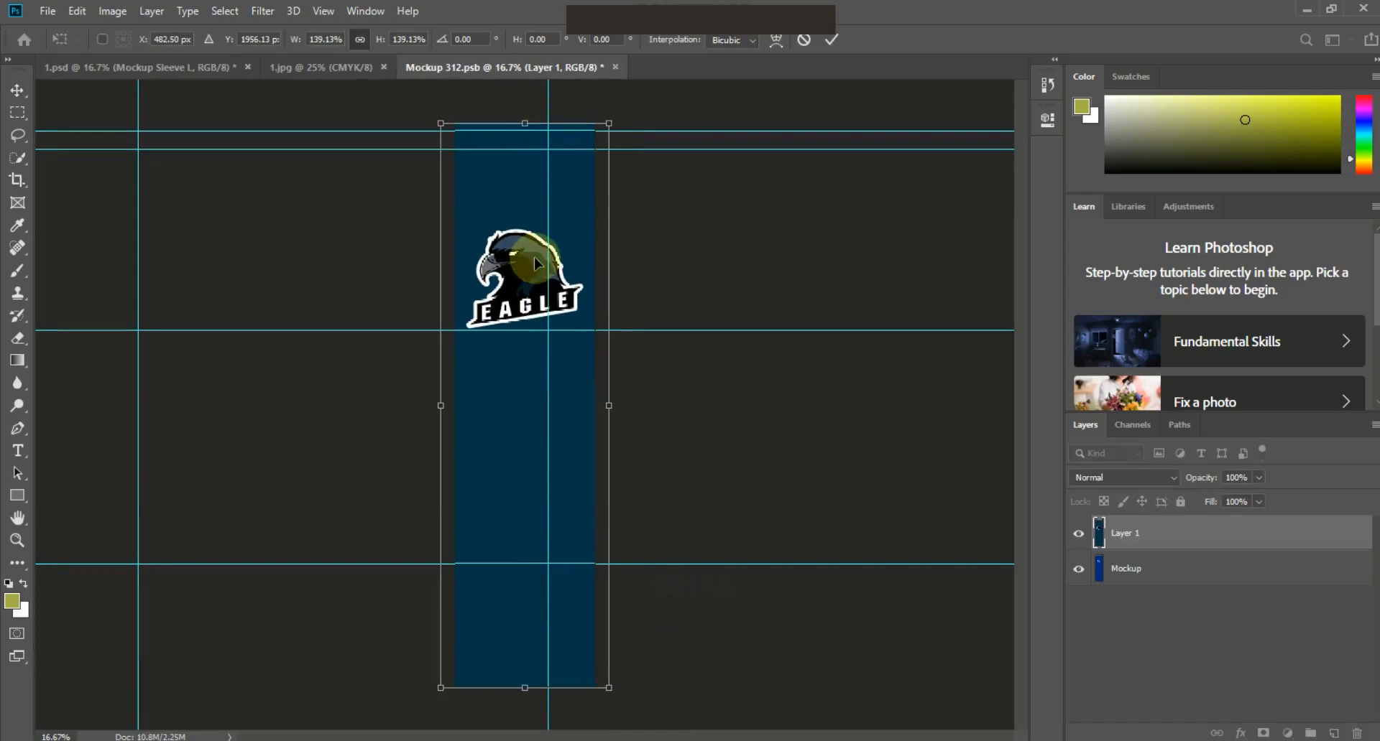
{"action": "key", "text": "ctrl+s"}
{"action": "left_click", "coordinate": [625, 290]}
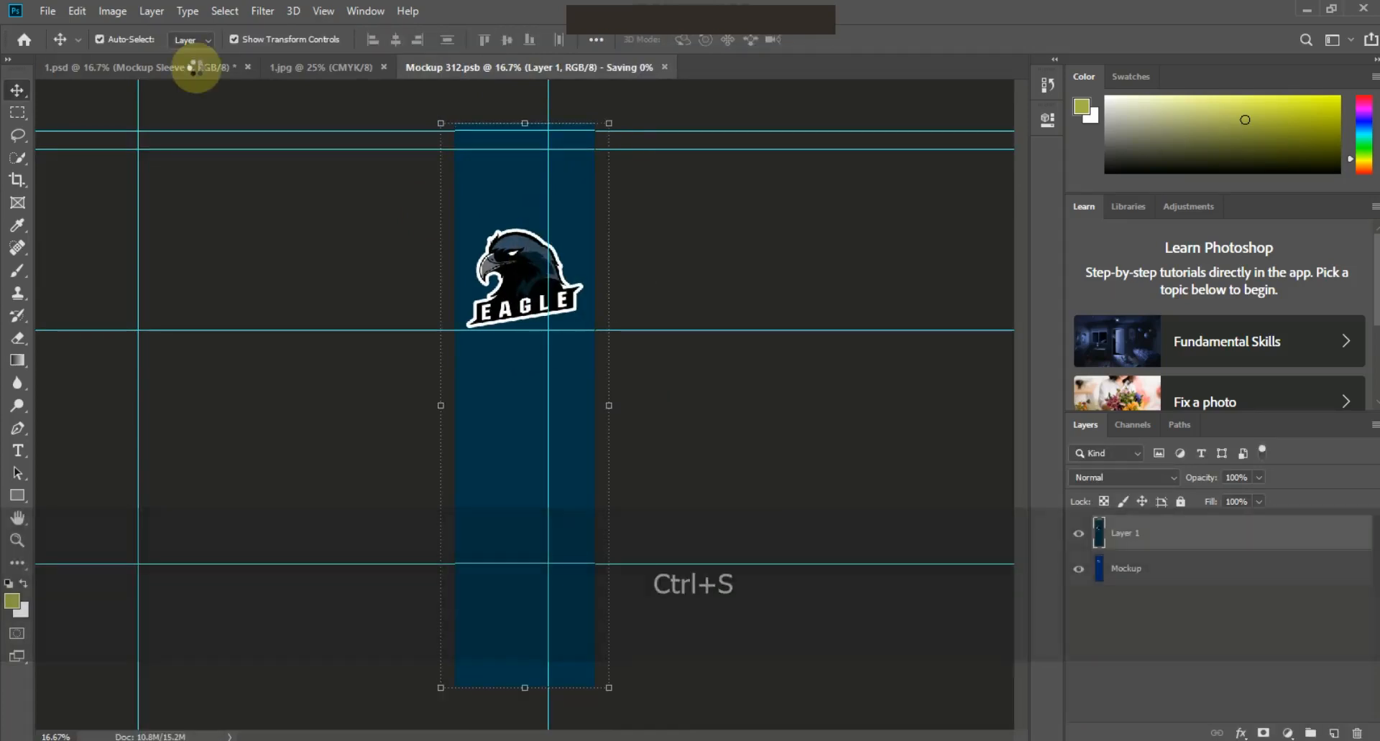
{"action": "left_click", "coordinate": [664, 66]}
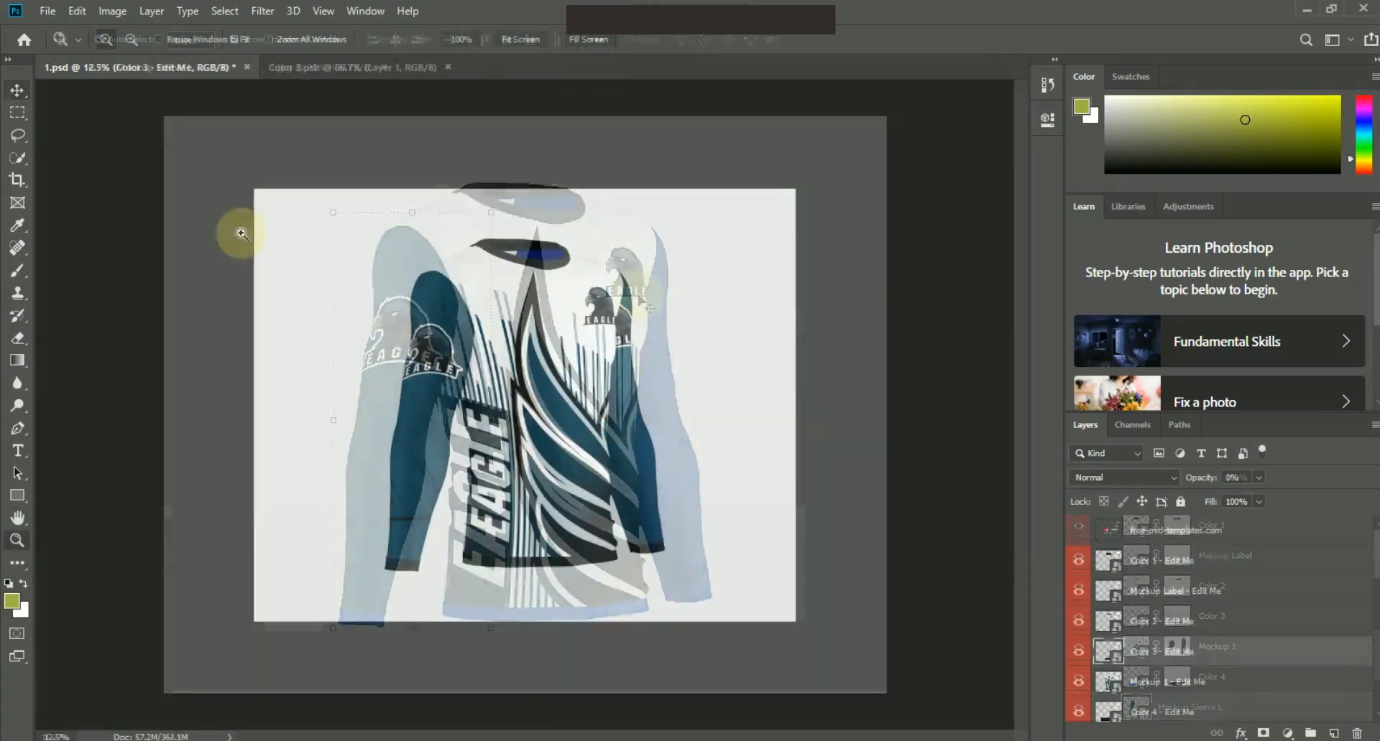
Step: Hide the Texture 4 layer in the mockup's Base group and inspect the long-sleeve shirt up close
{"action": "left_click_drag", "start_coordinate": [1375, 563], "coordinate": [1375, 642]}
{"action": "left_click", "coordinate": [1077, 582]}
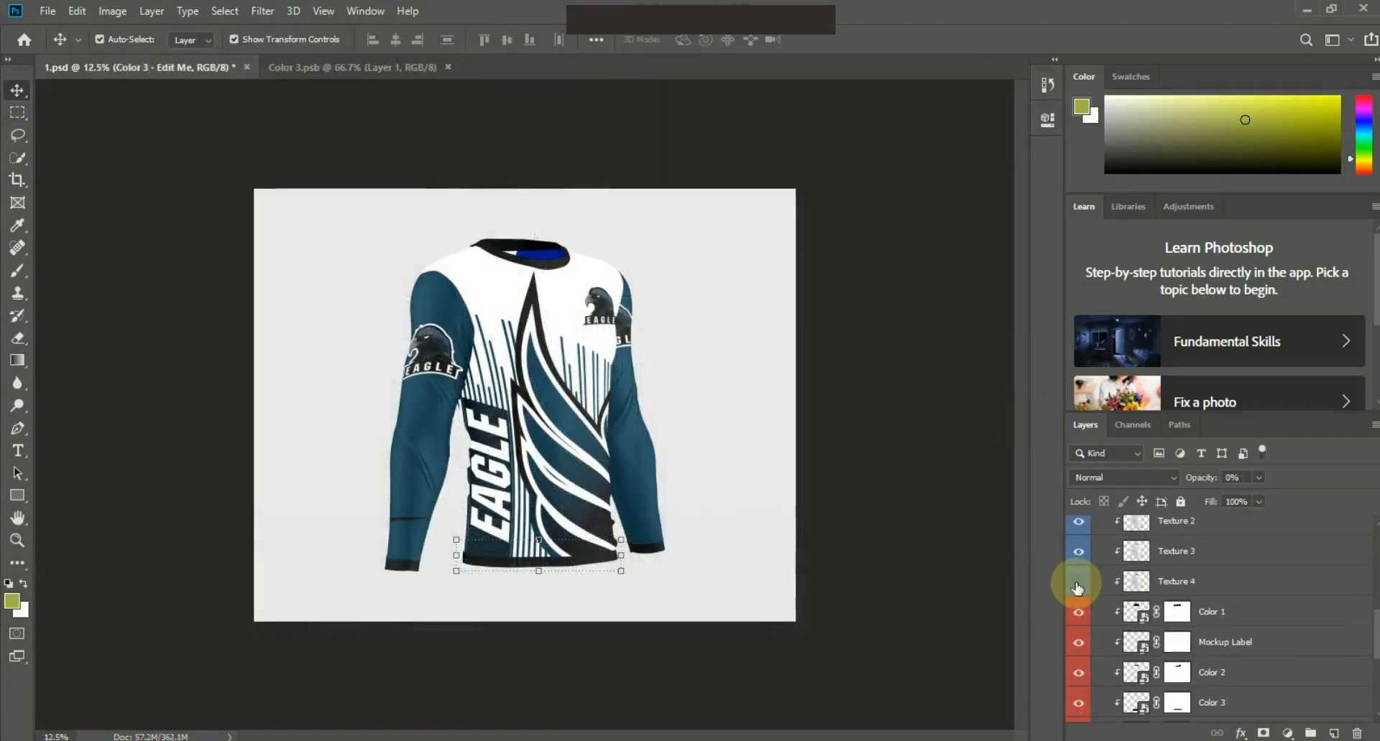
{"action": "left_click", "coordinate": [721, 518]}
{"action": "left_click", "coordinate": [17, 541]}
{"action": "left_click_drag", "start_coordinate": [259, 212], "coordinate": [800, 591]}
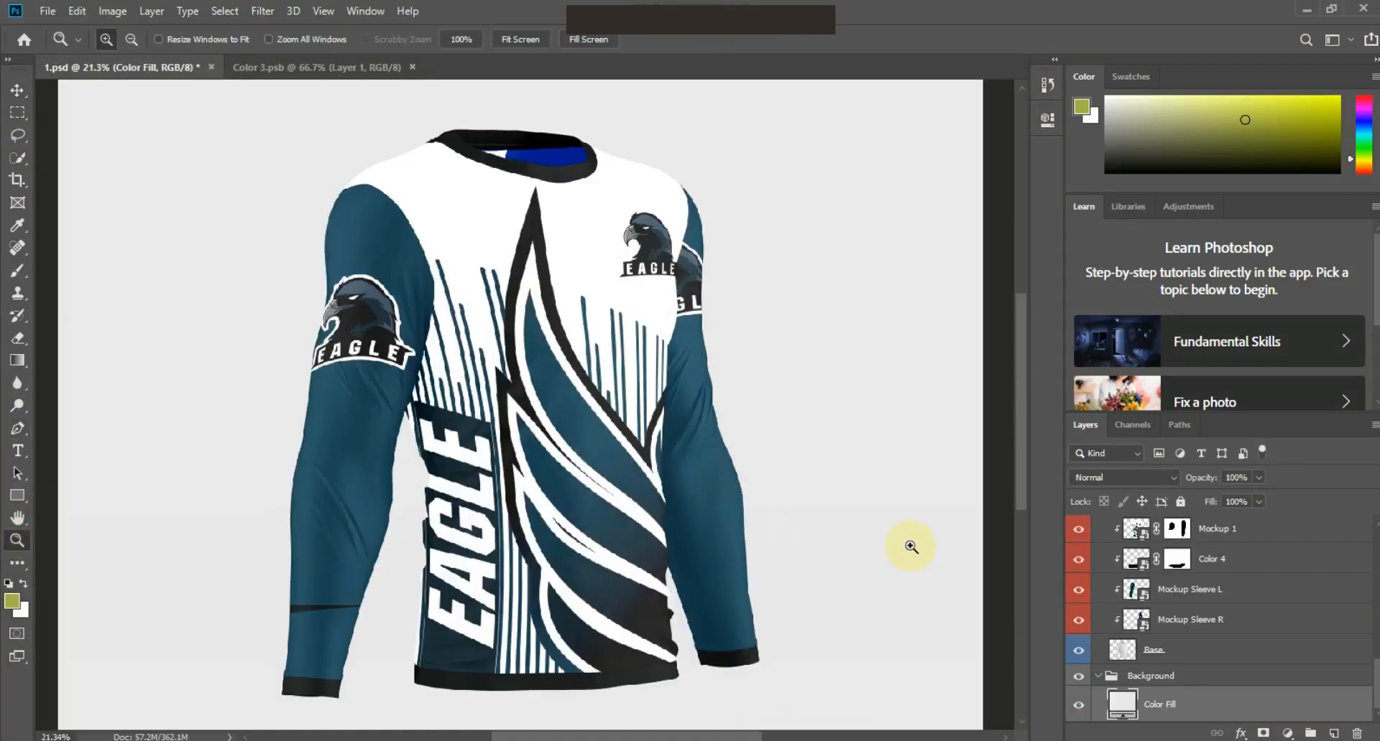